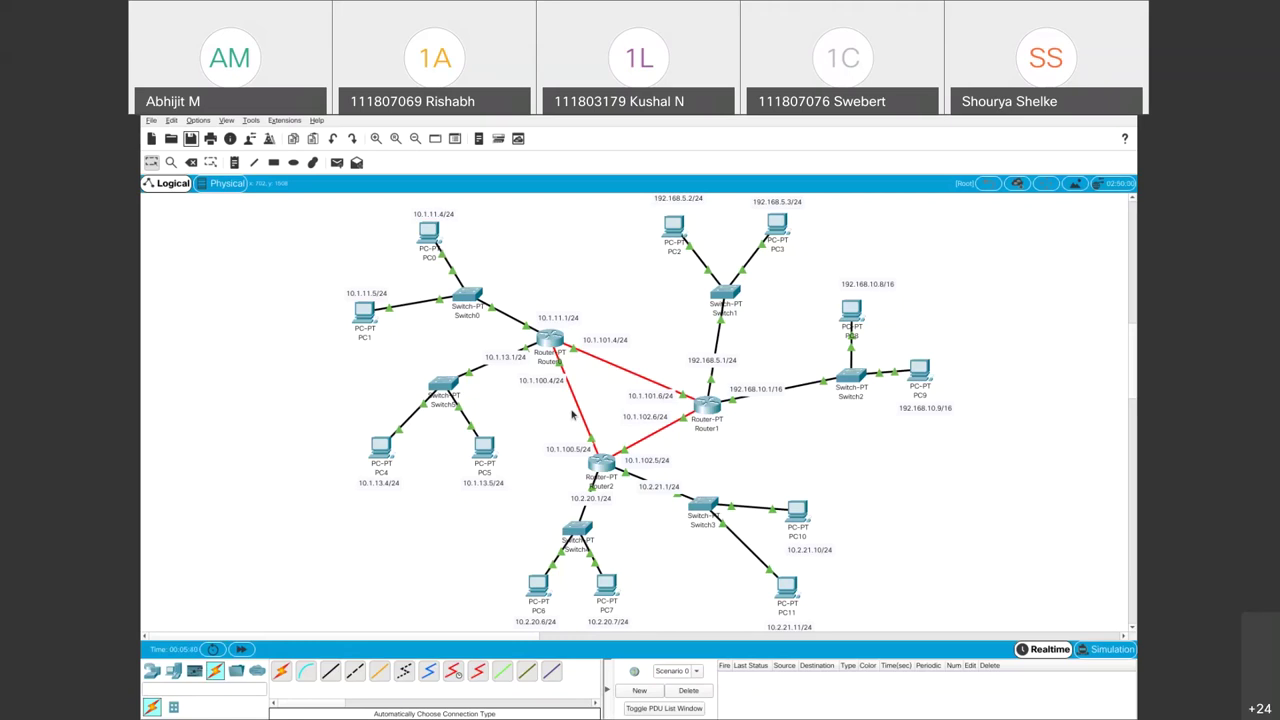
Step: Examine Router0, Router1 and Router2 and the PCs and switches attached to them
drag(549, 343, 553, 343)
drag(712, 413, 714, 414)
drag(604, 466, 603, 465)
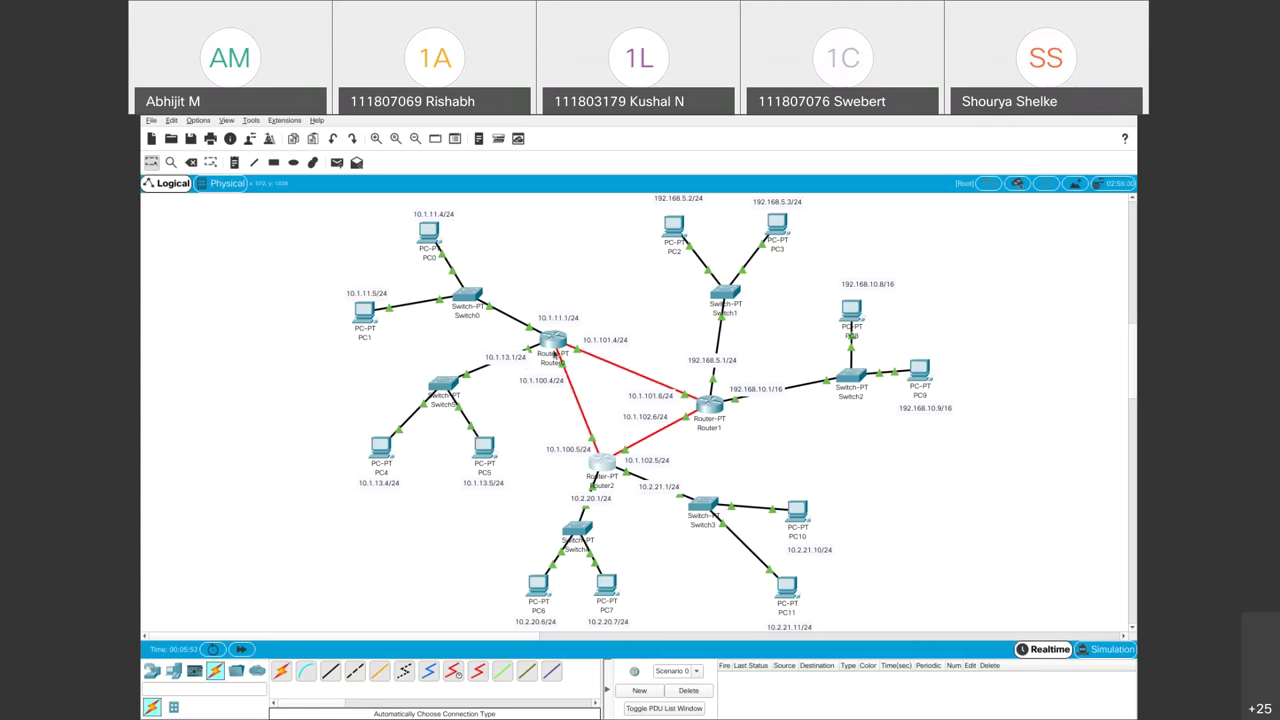
drag(553, 350, 555, 345)
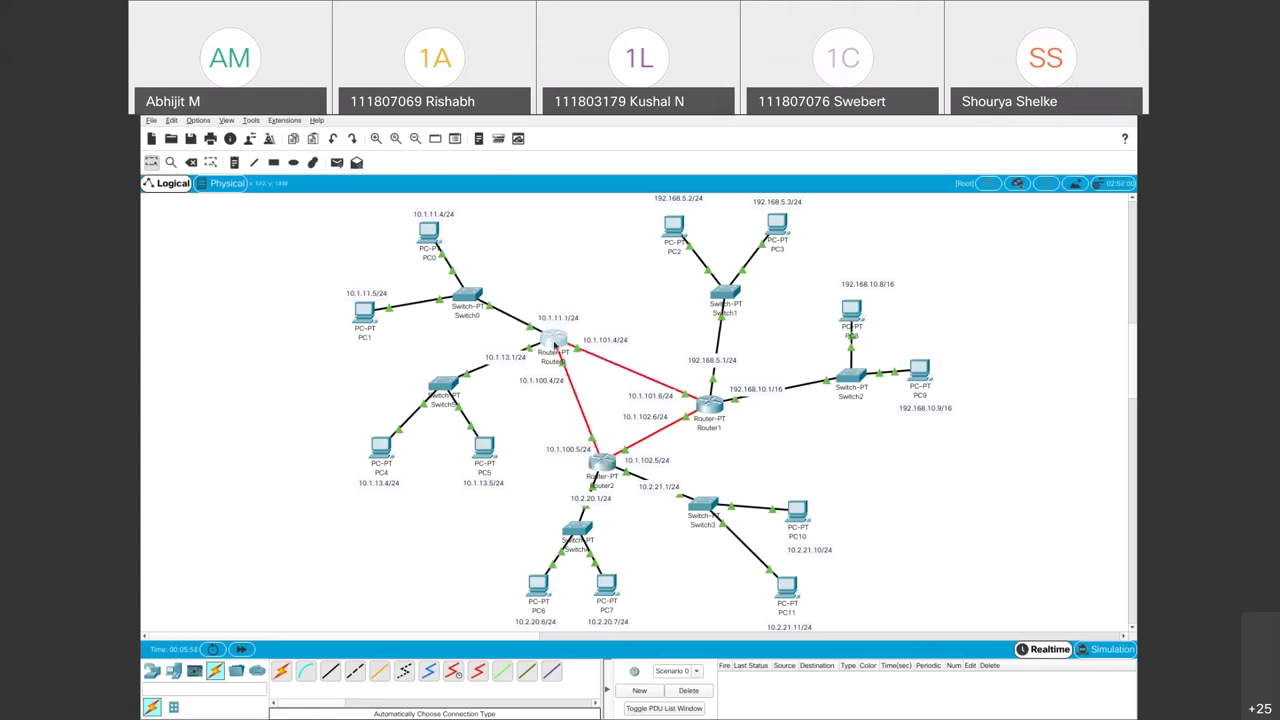
mouse_move(430, 235)
mouse_down()
mouse_move(447, 229)
mouse_move(431, 238)
mouse_up()
drag(384, 449, 388, 447)
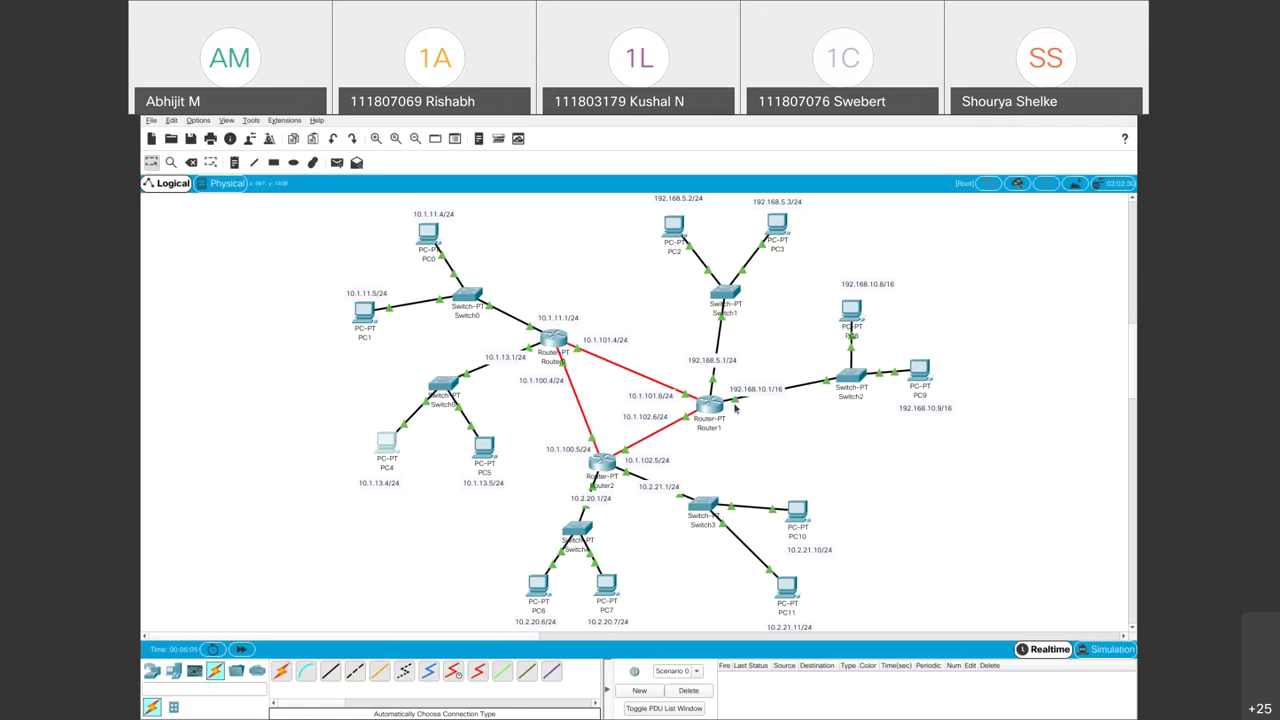
drag(714, 407, 714, 401)
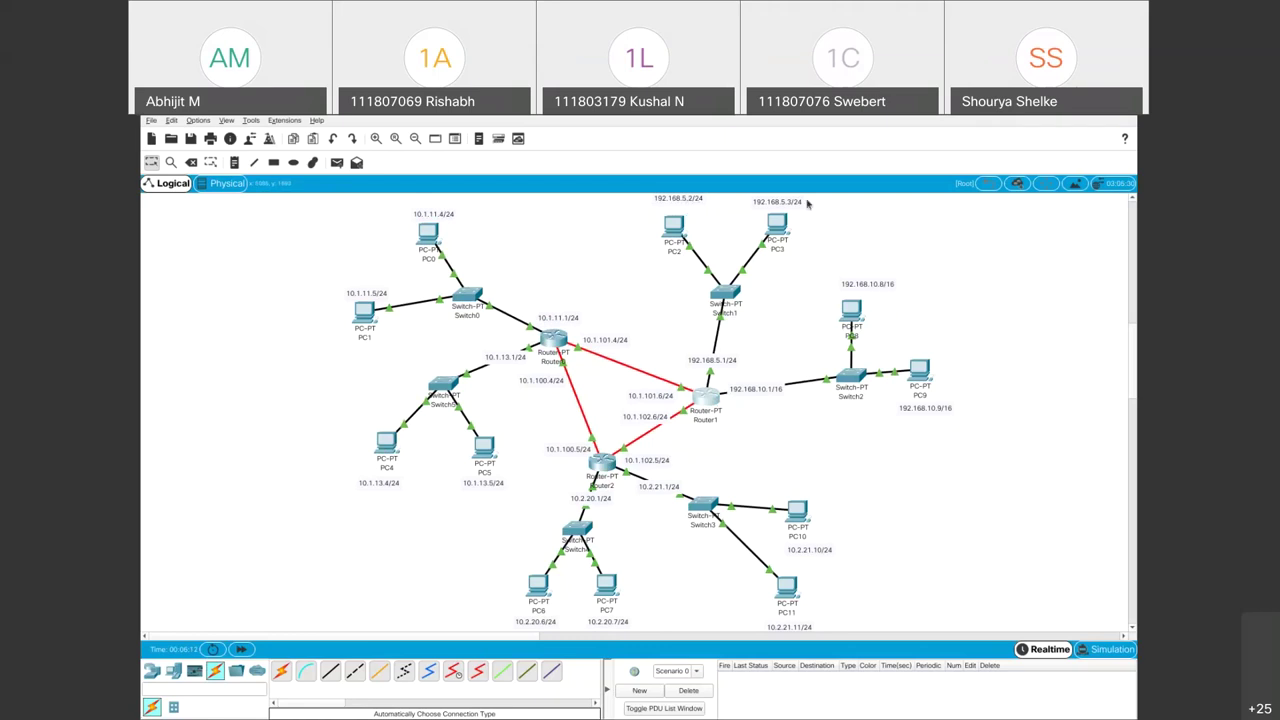
drag(706, 396, 706, 396)
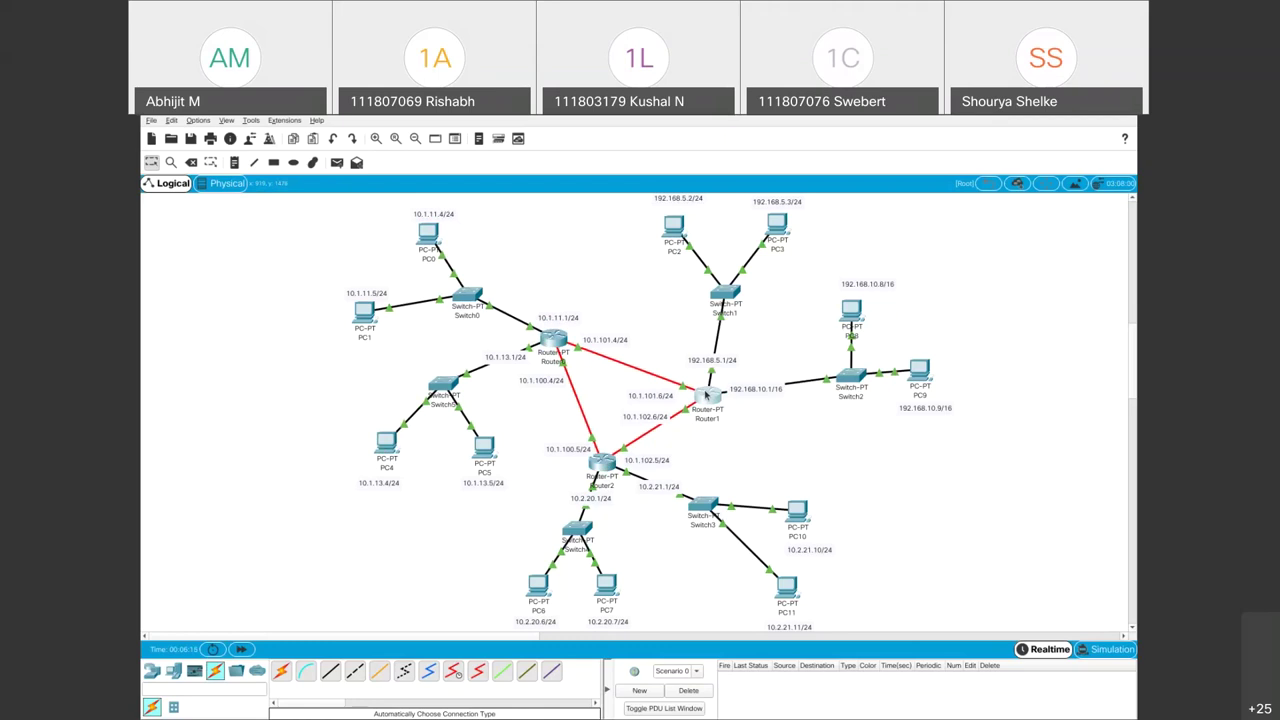
drag(603, 465, 606, 464)
drag(579, 535, 572, 530)
drag(684, 517, 687, 516)
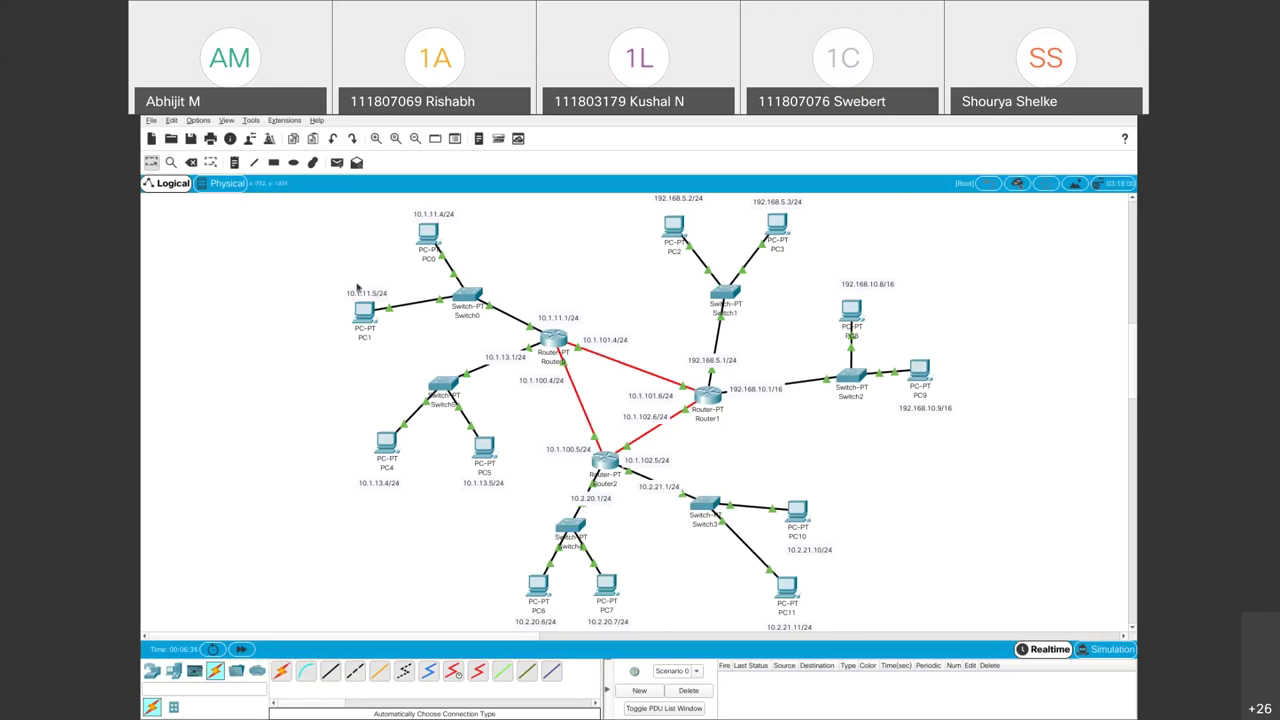
Step: Select in turn the device groups around Router0, Router2 and Router1 to inspect each router's networks, including PC10
drag(308, 203, 525, 503)
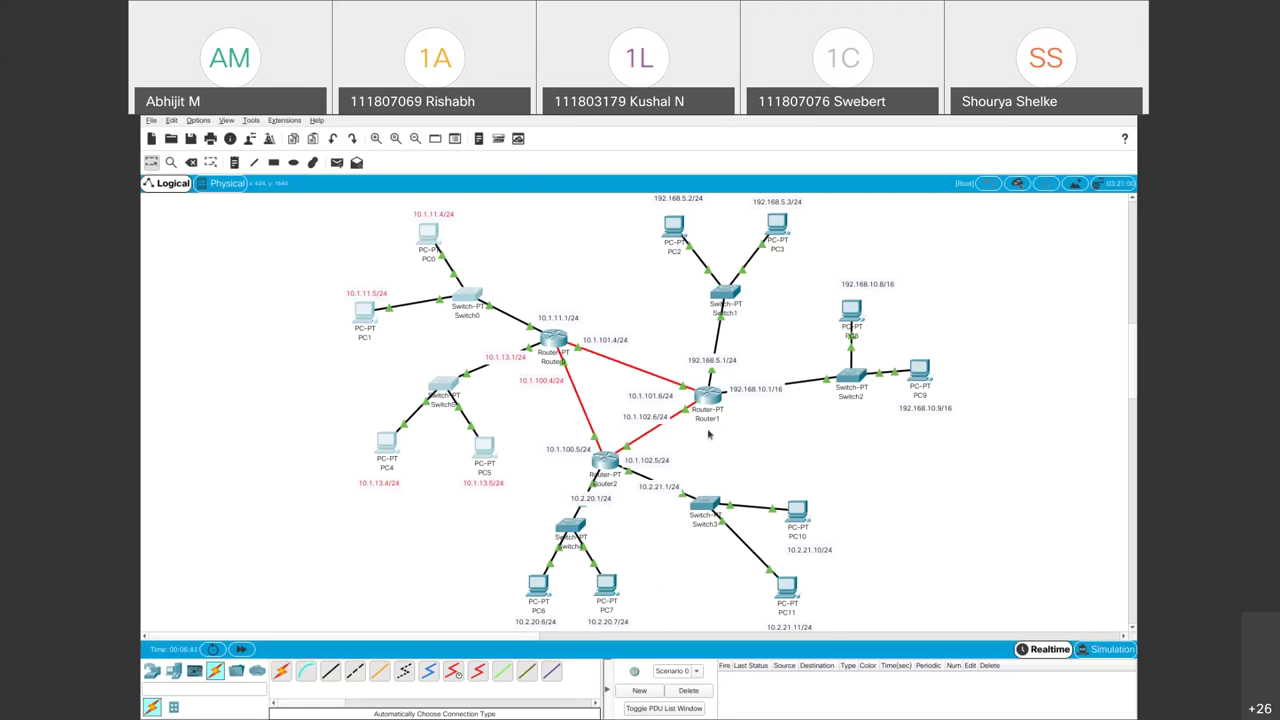
drag(456, 517, 945, 615)
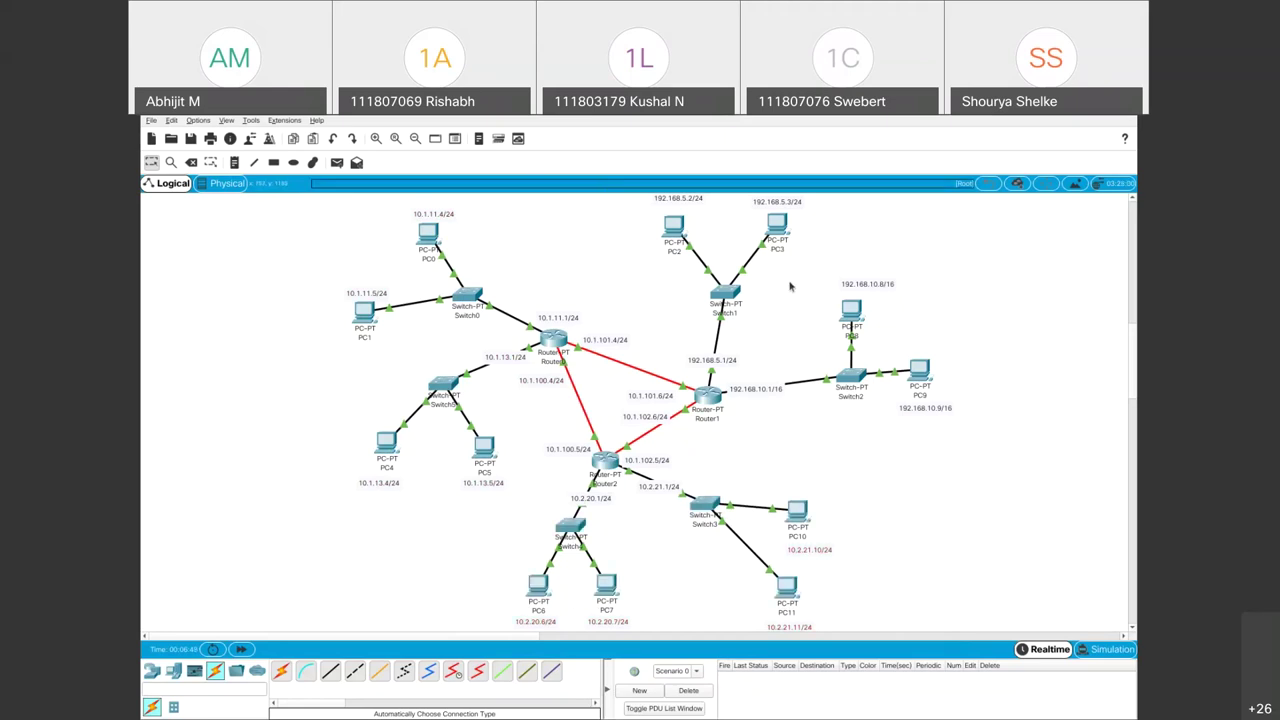
drag(1004, 459, 645, 200)
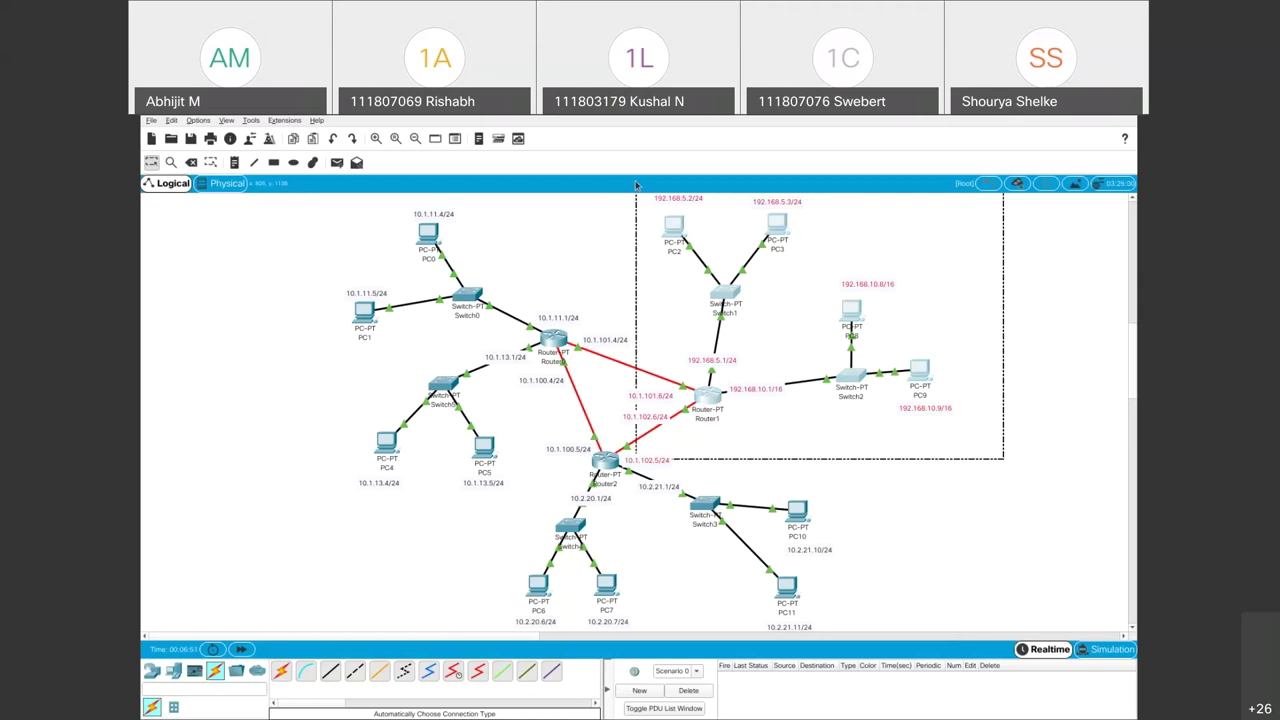
click(995, 506)
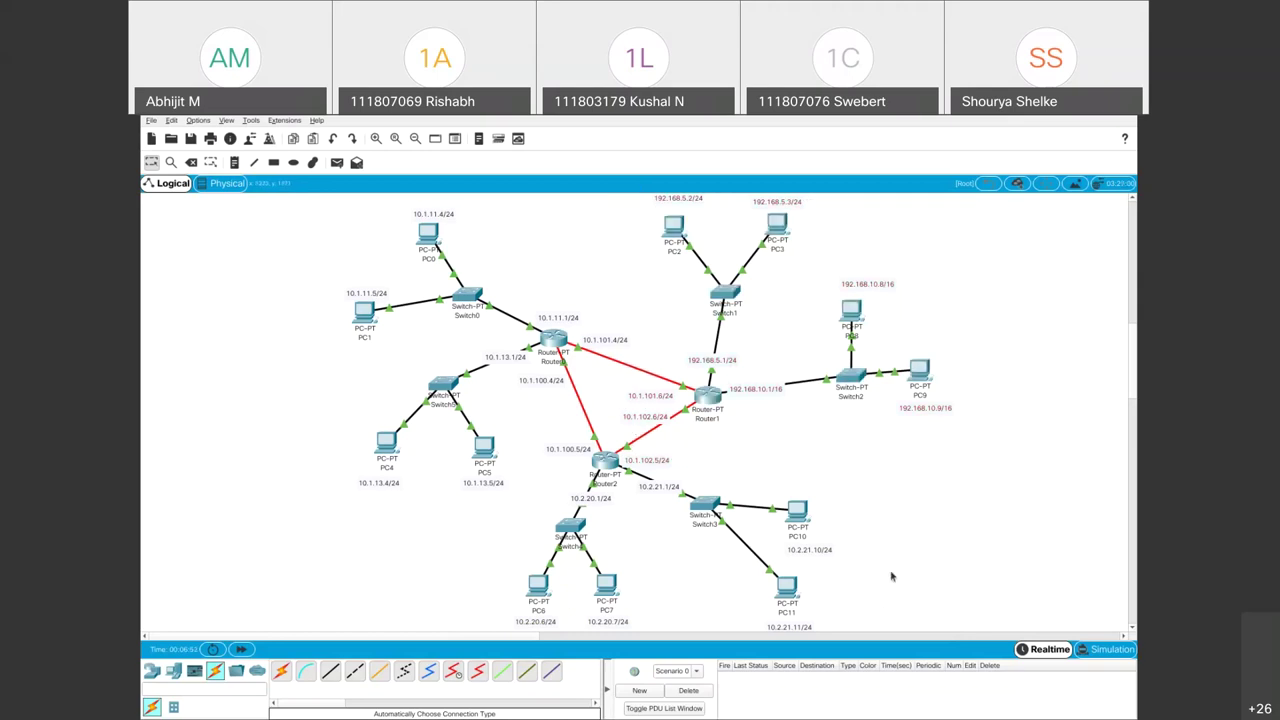
click(797, 512)
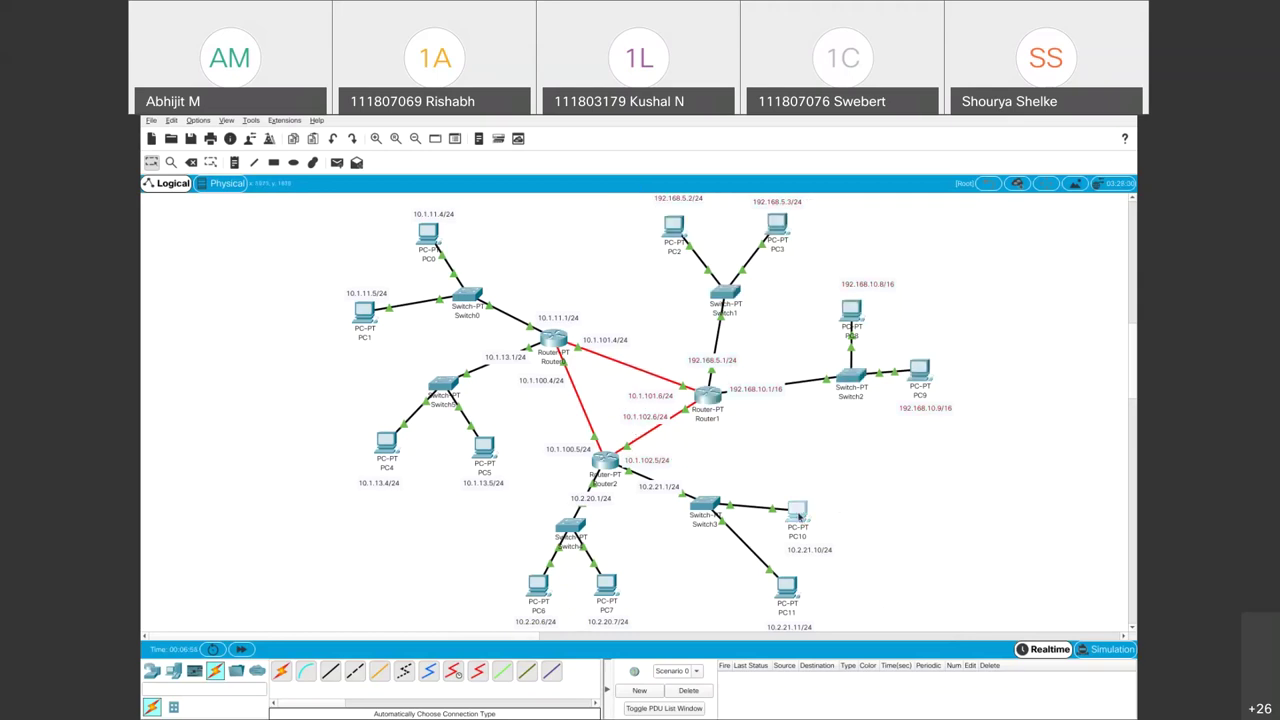
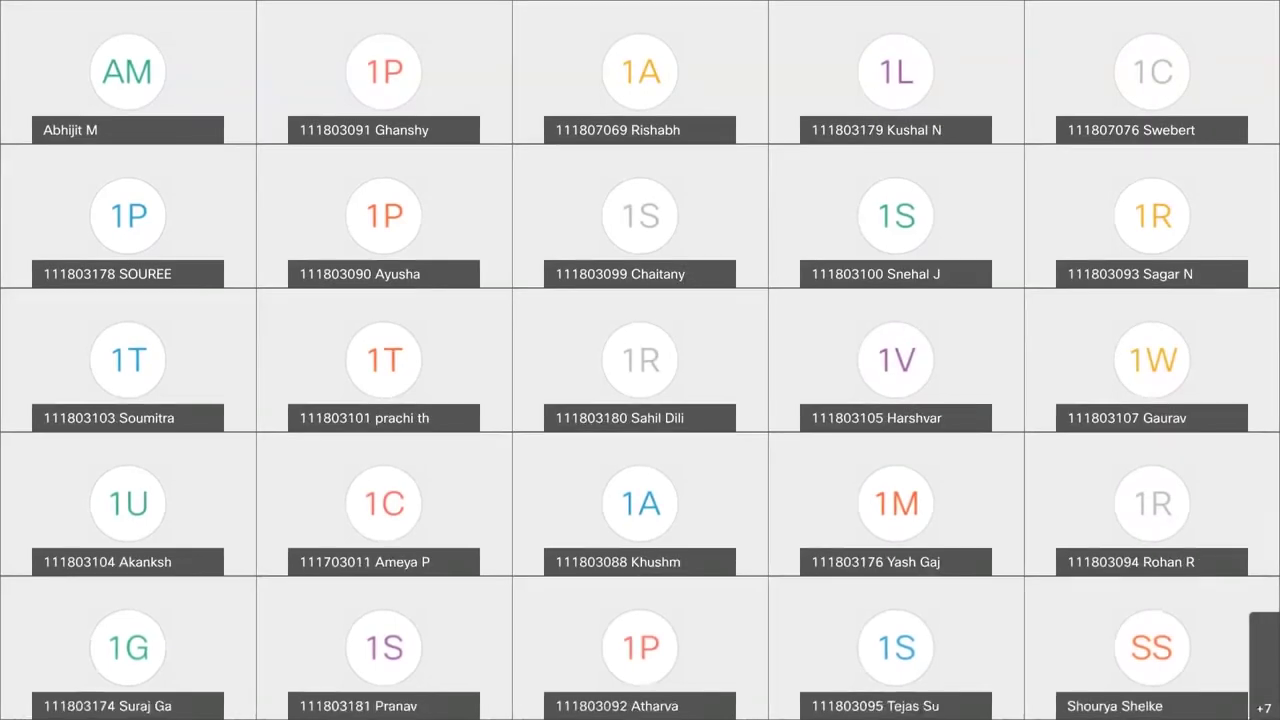
Step: Switch to Cisco Packet Tracer and view Router0's static routes beside the topology
key(alt+Tab)
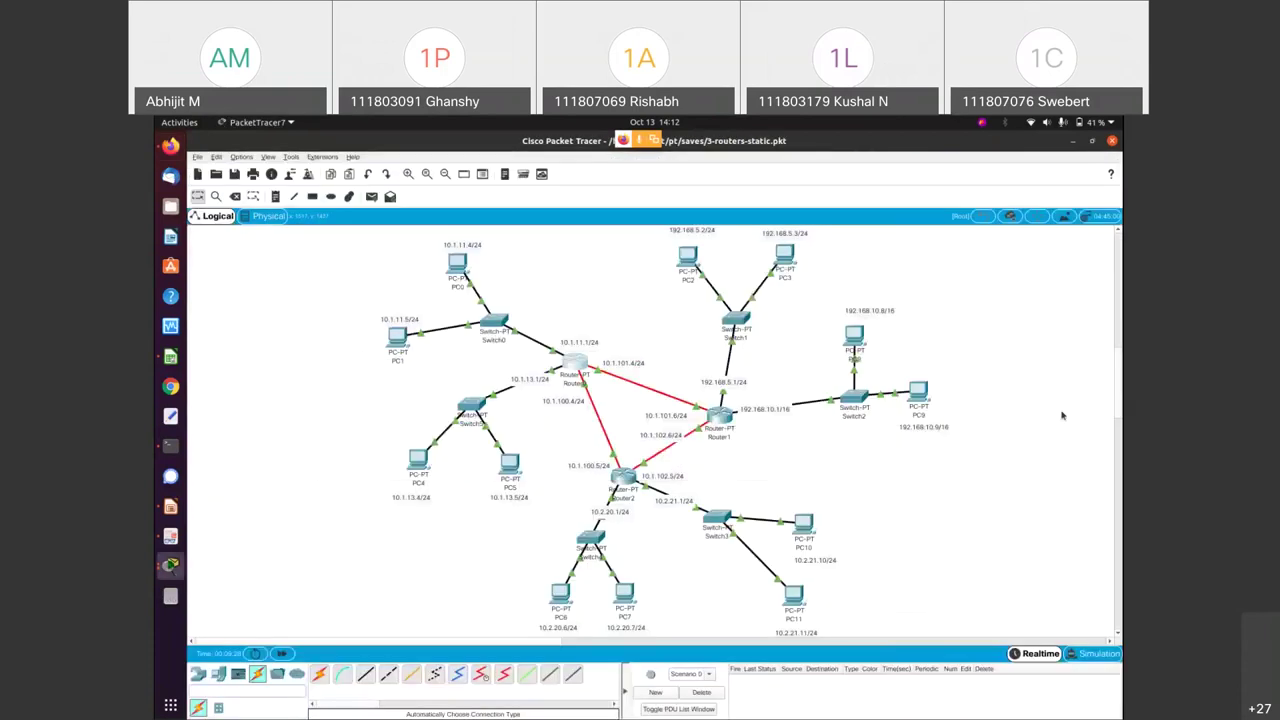
click(588, 352)
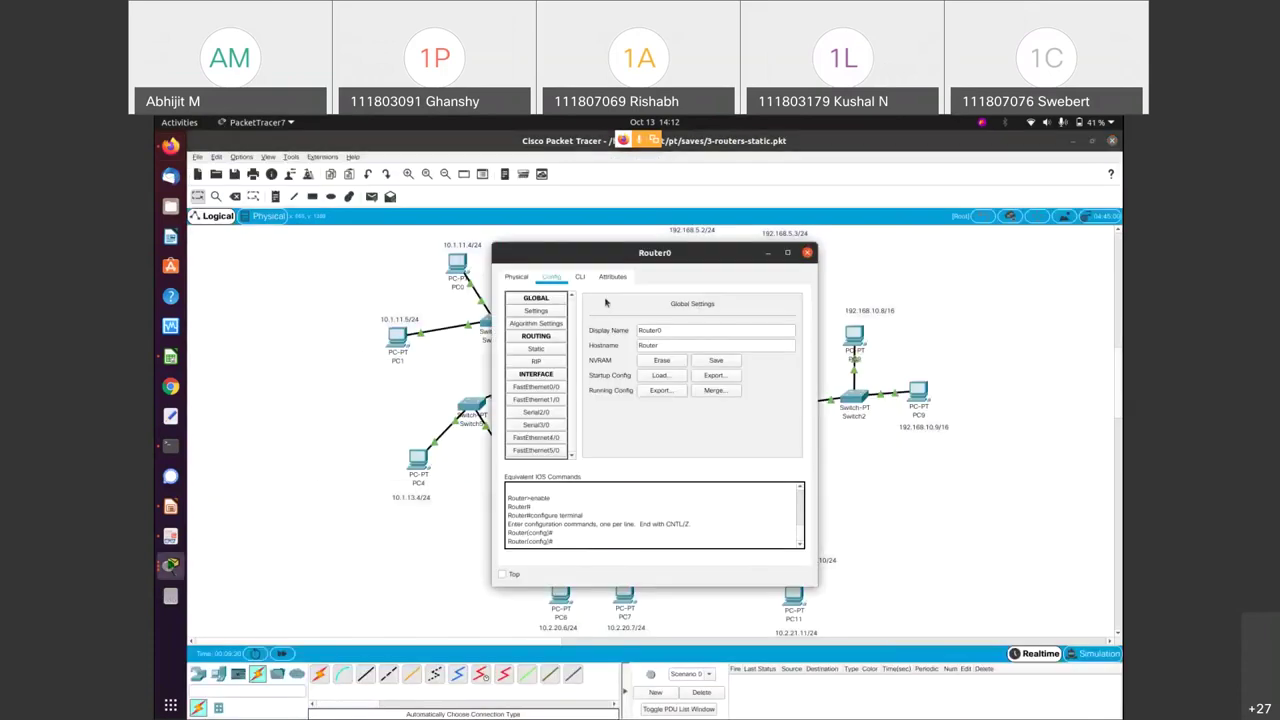
drag(628, 253, 920, 299)
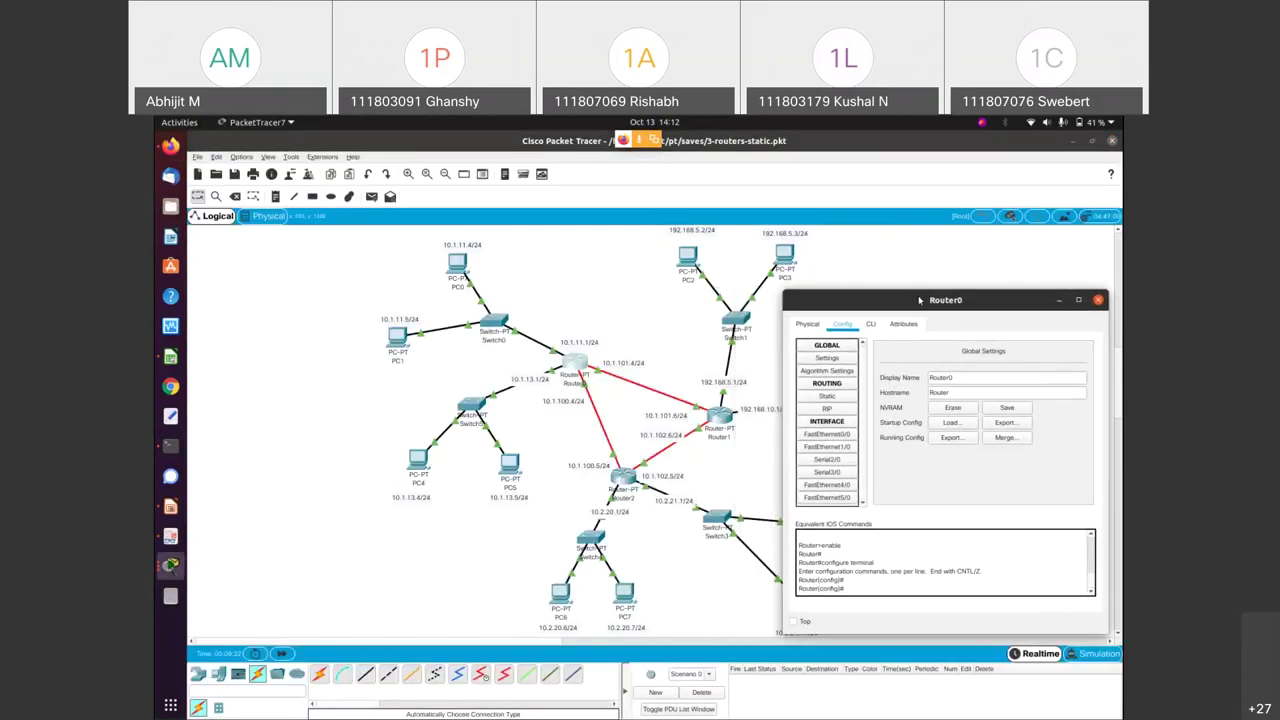
click(846, 398)
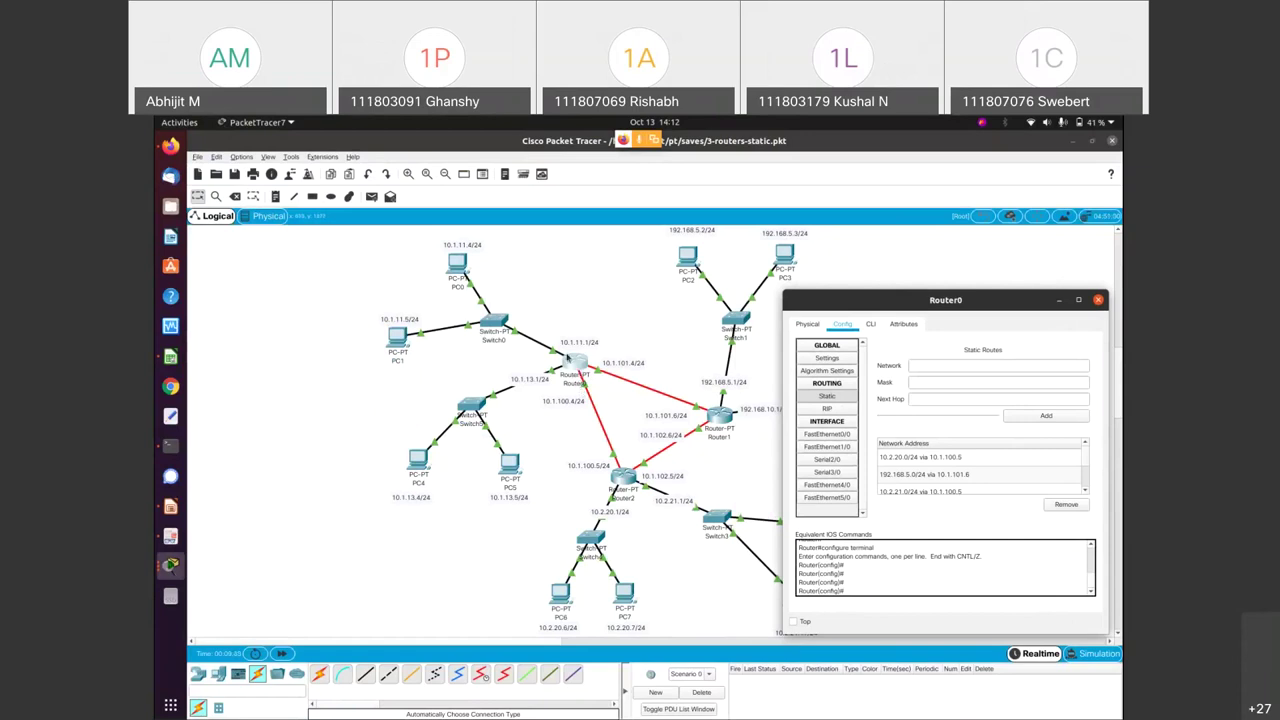
click(570, 360)
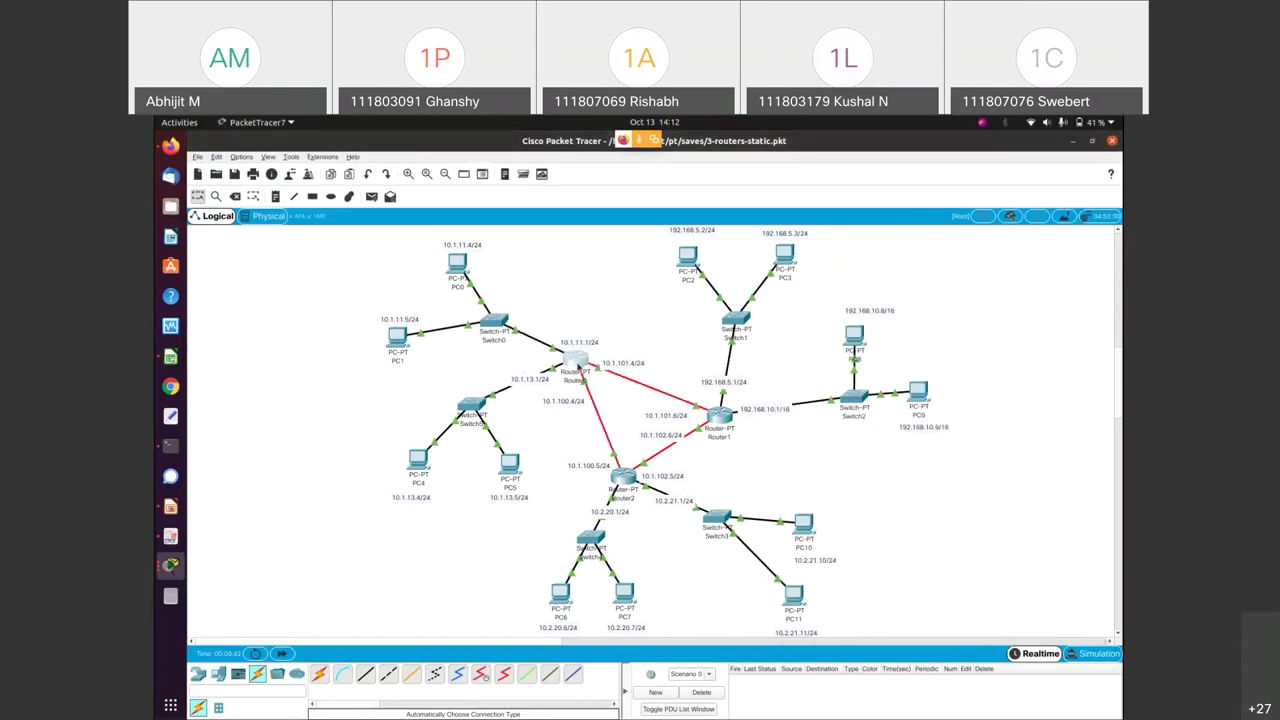
Step: Inspect the networks around Router0 and Router2 and the interface names on the link joining these two routers
drag(544, 260, 386, 476)
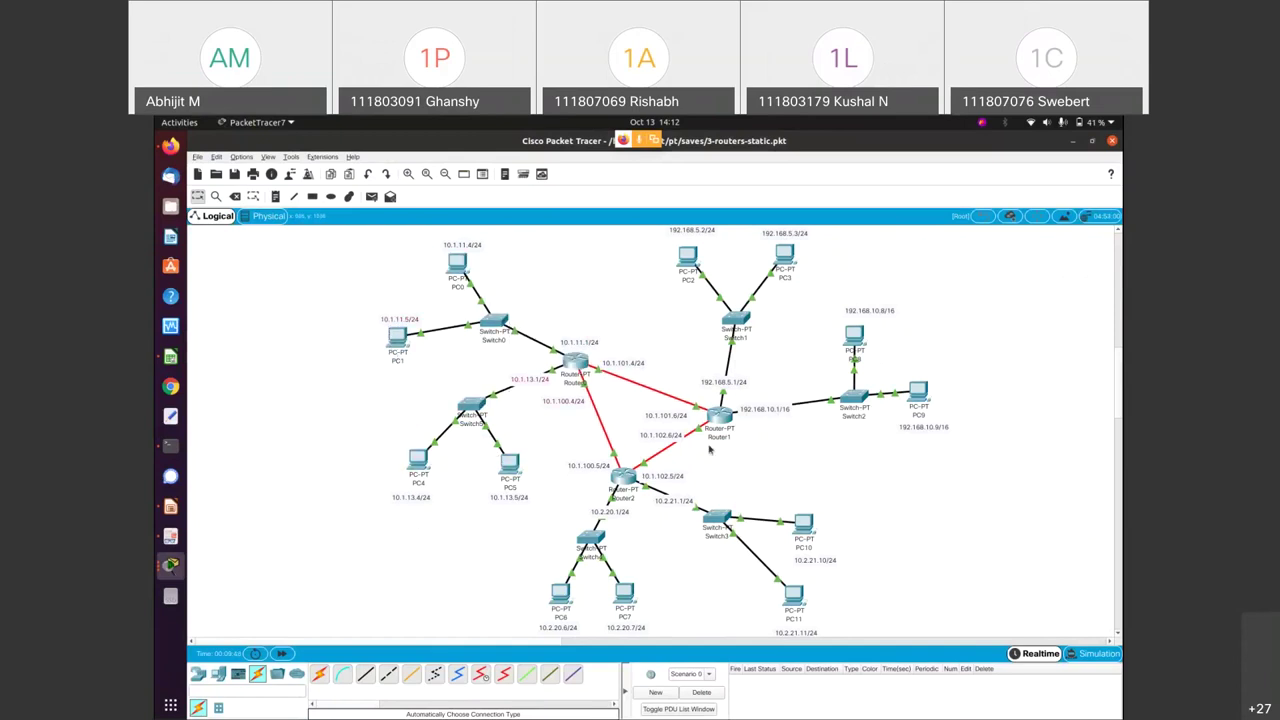
drag(563, 525, 836, 600)
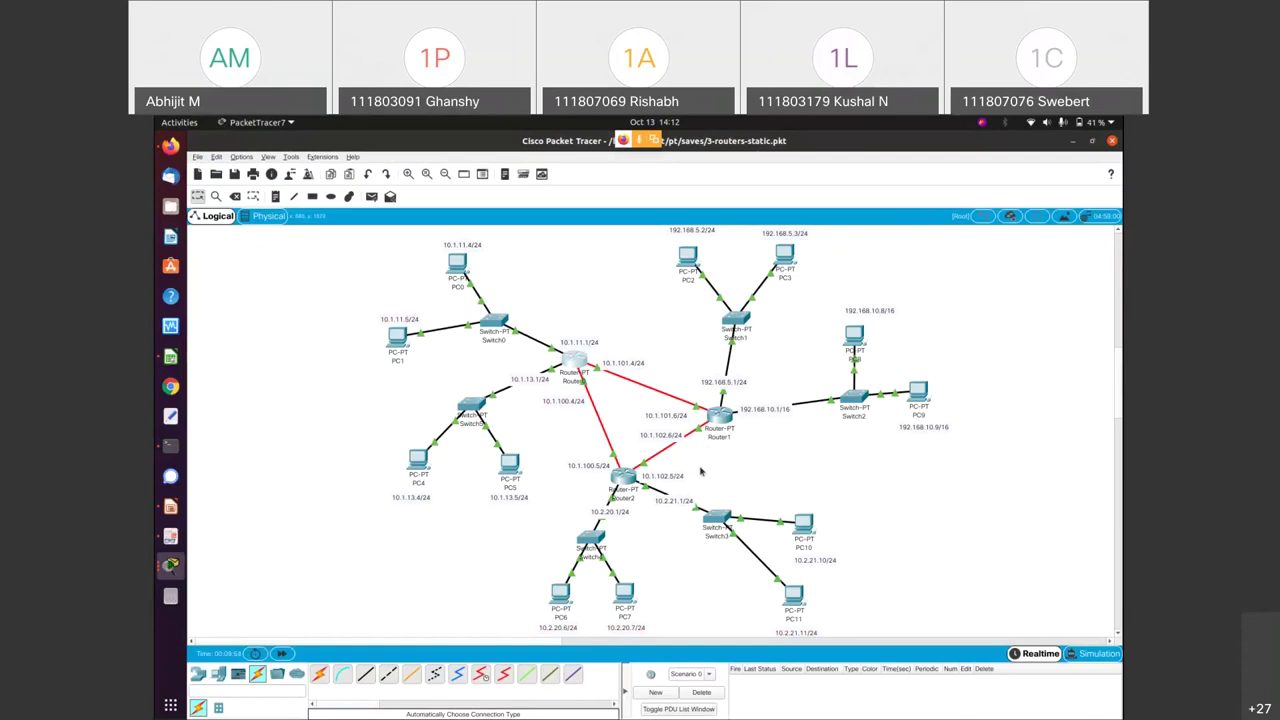
drag(569, 634, 574, 634)
click(573, 362)
click(589, 394)
drag(560, 432, 624, 476)
mouse_move(591, 398)
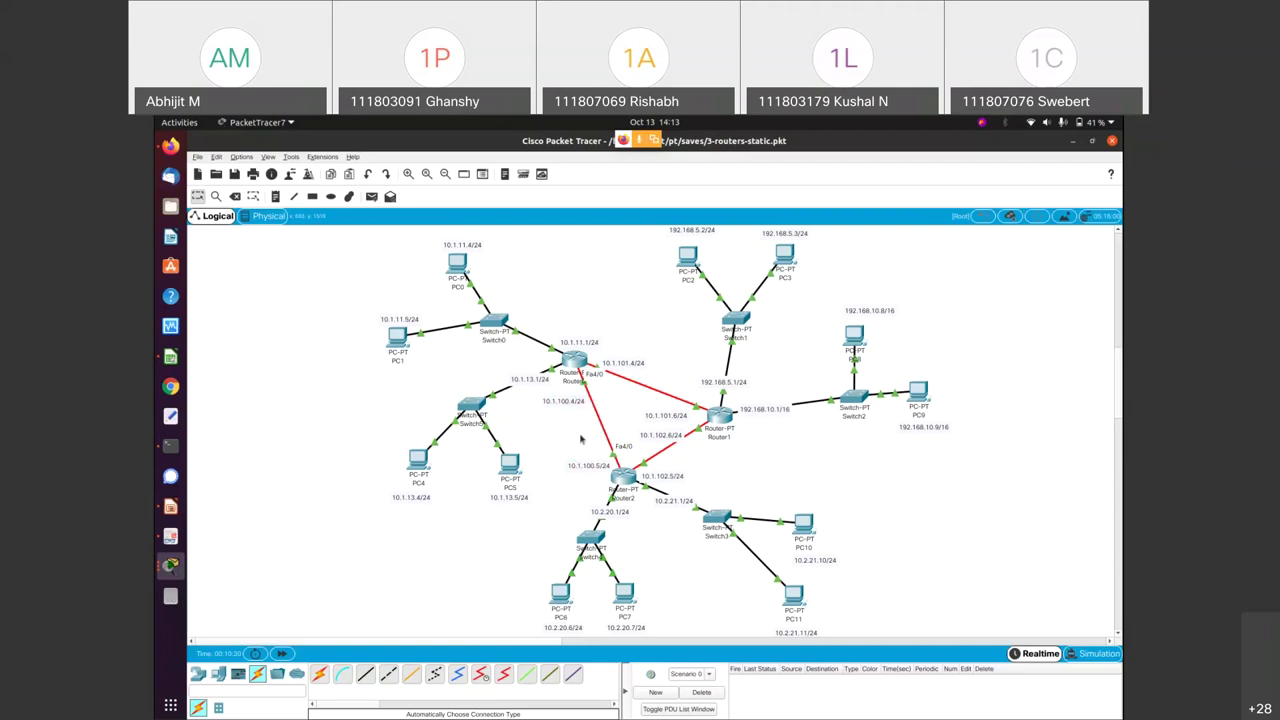
Step: Nudge the 10.1.13.1/24 label slightly upward and trace the links from Router0 to Router2 and Router1
drag(556, 390, 533, 370)
click(578, 402)
click(613, 420)
drag(560, 442, 620, 476)
drag(593, 349, 708, 421)
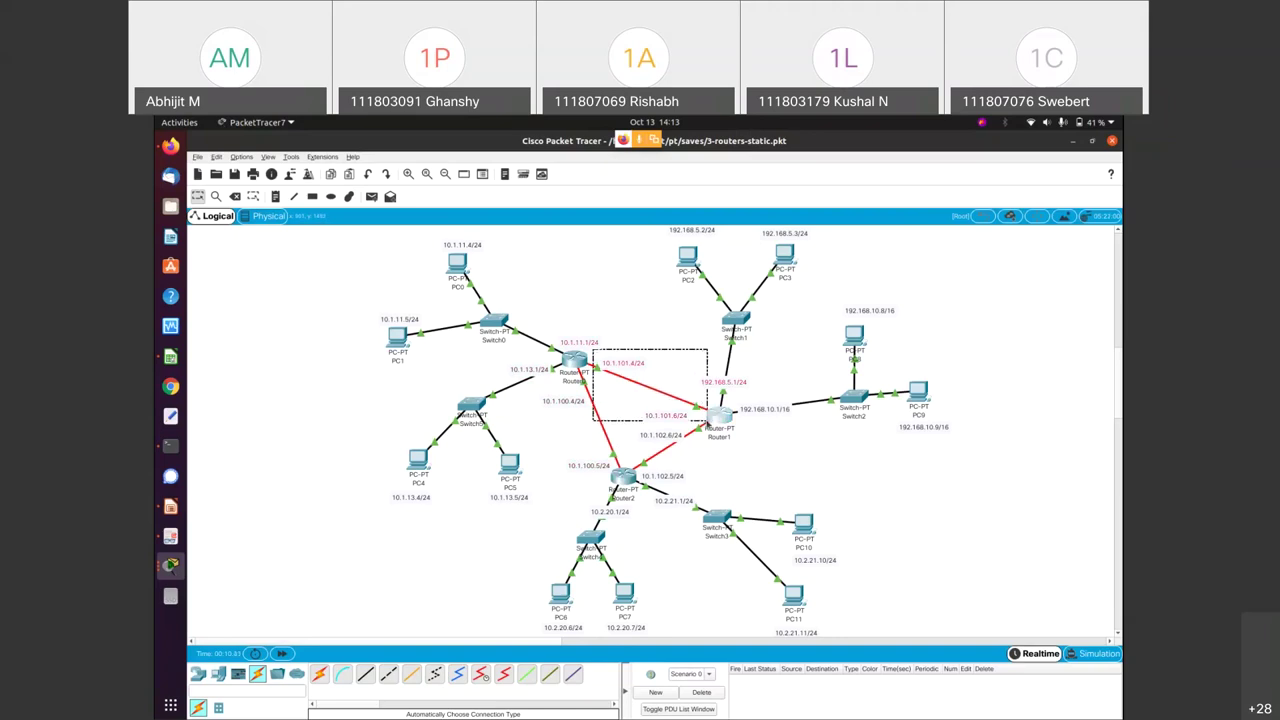
drag(708, 421, 710, 425)
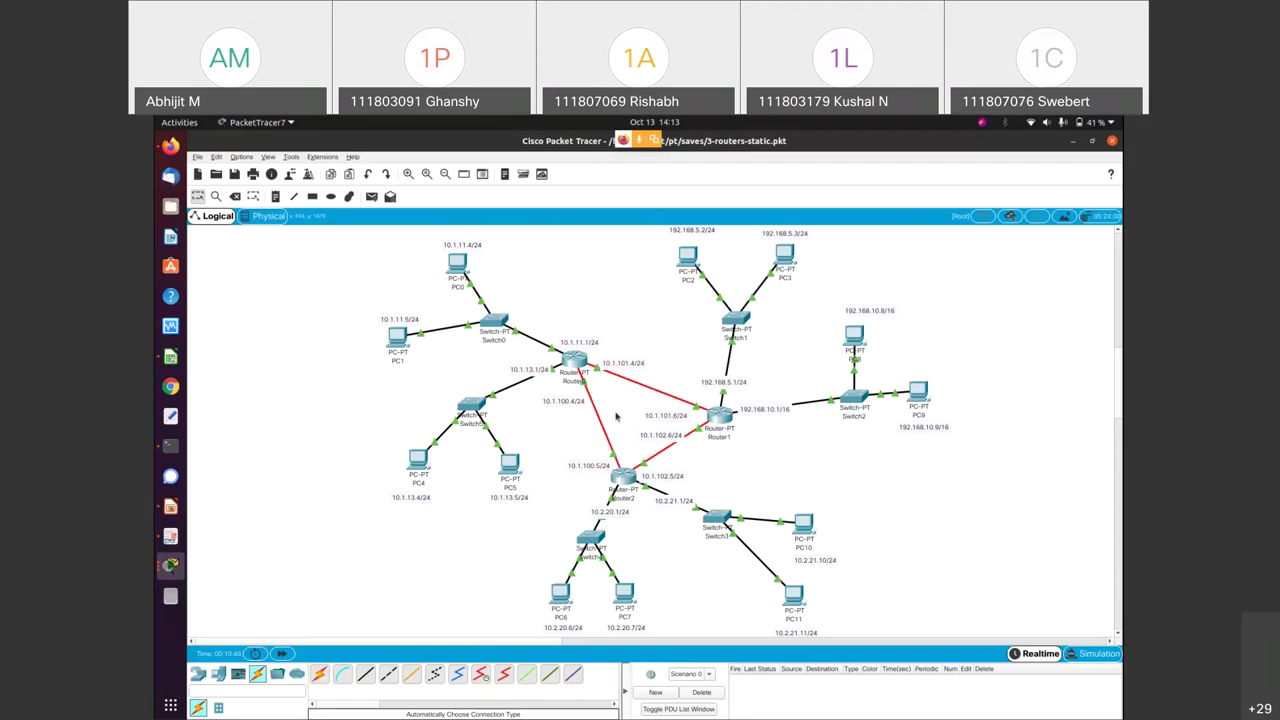
drag(618, 422, 634, 447)
Step: Check Router0's FastEthernet0/0 IP configuration against its address label in the topology
click(573, 363)
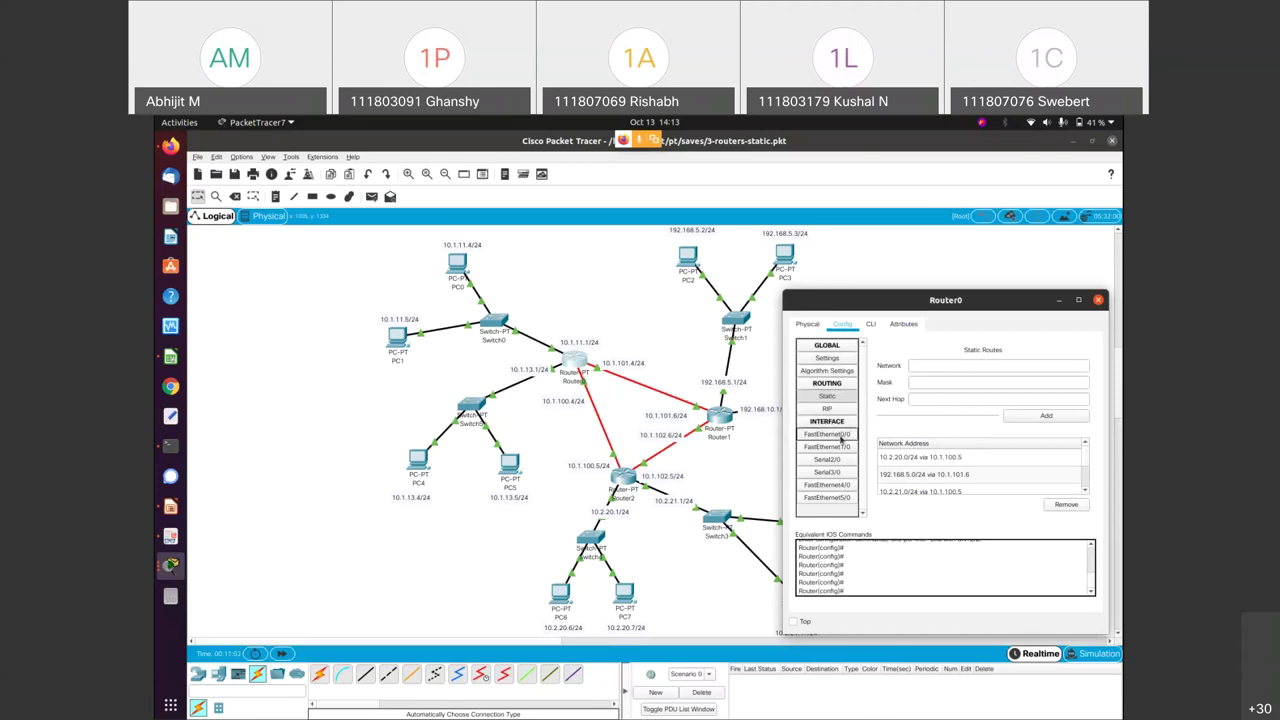
click(843, 435)
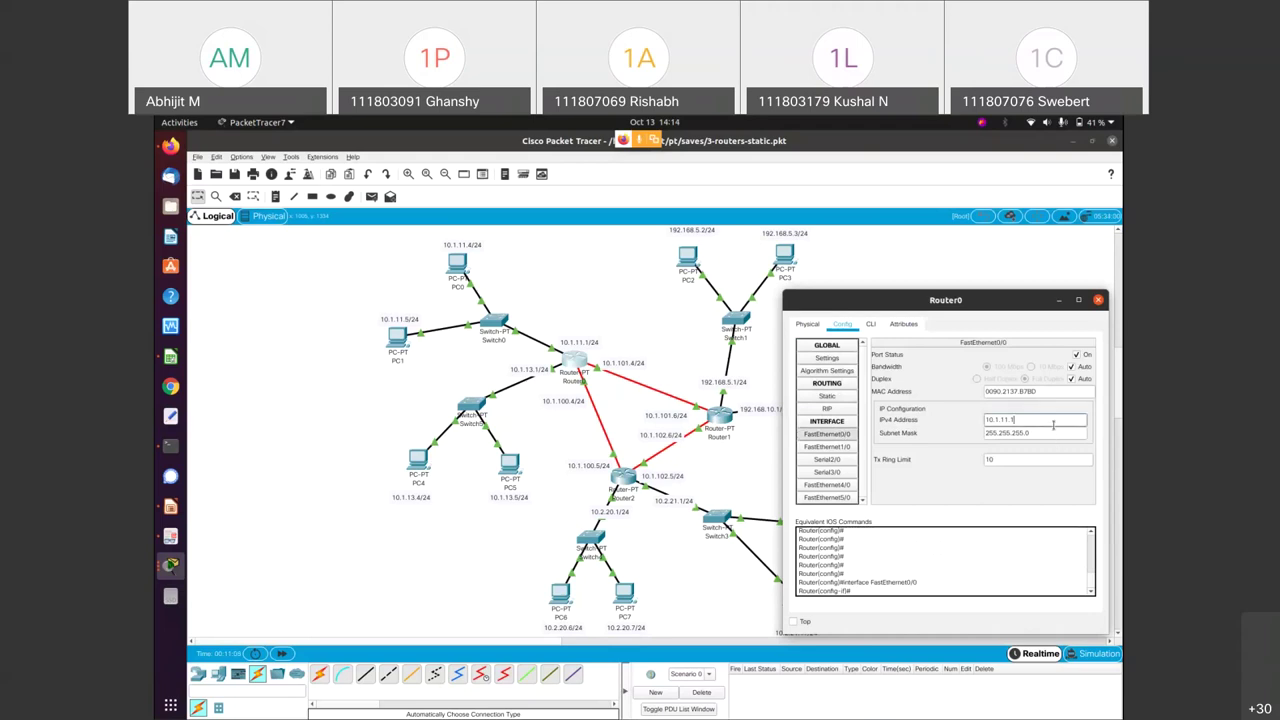
click(555, 351)
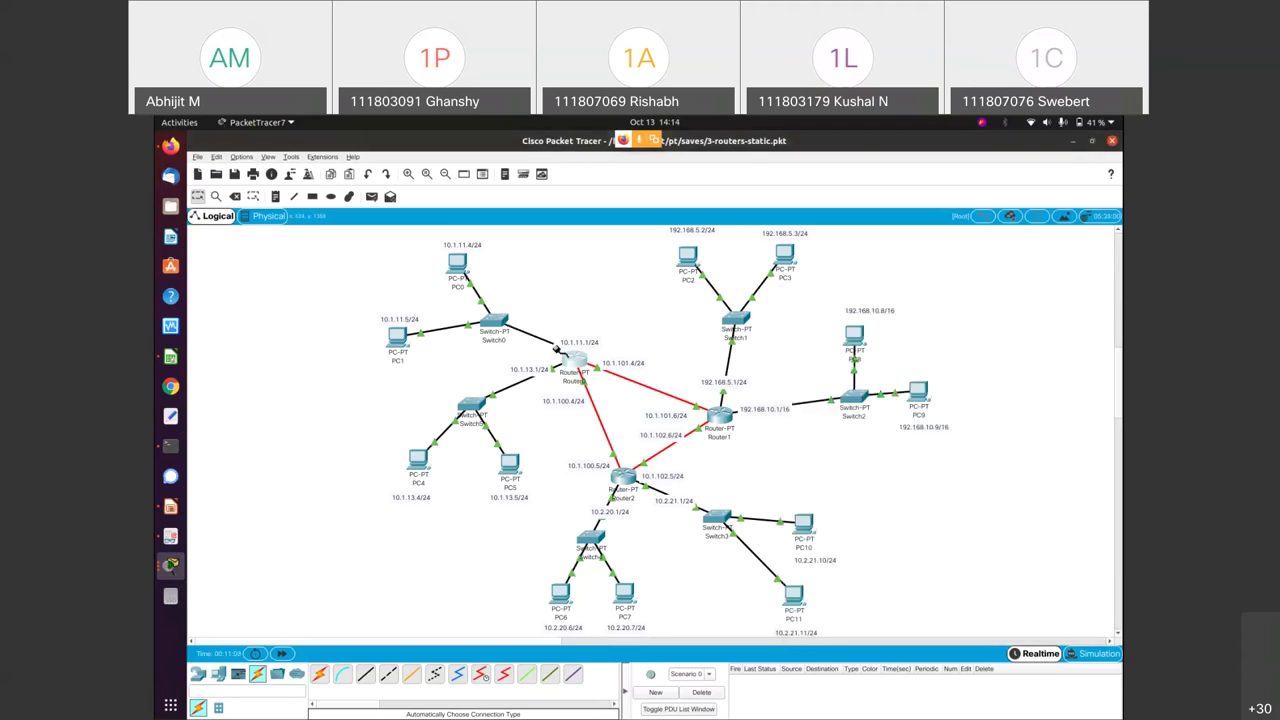
right_click(568, 356)
click(629, 306)
click(588, 349)
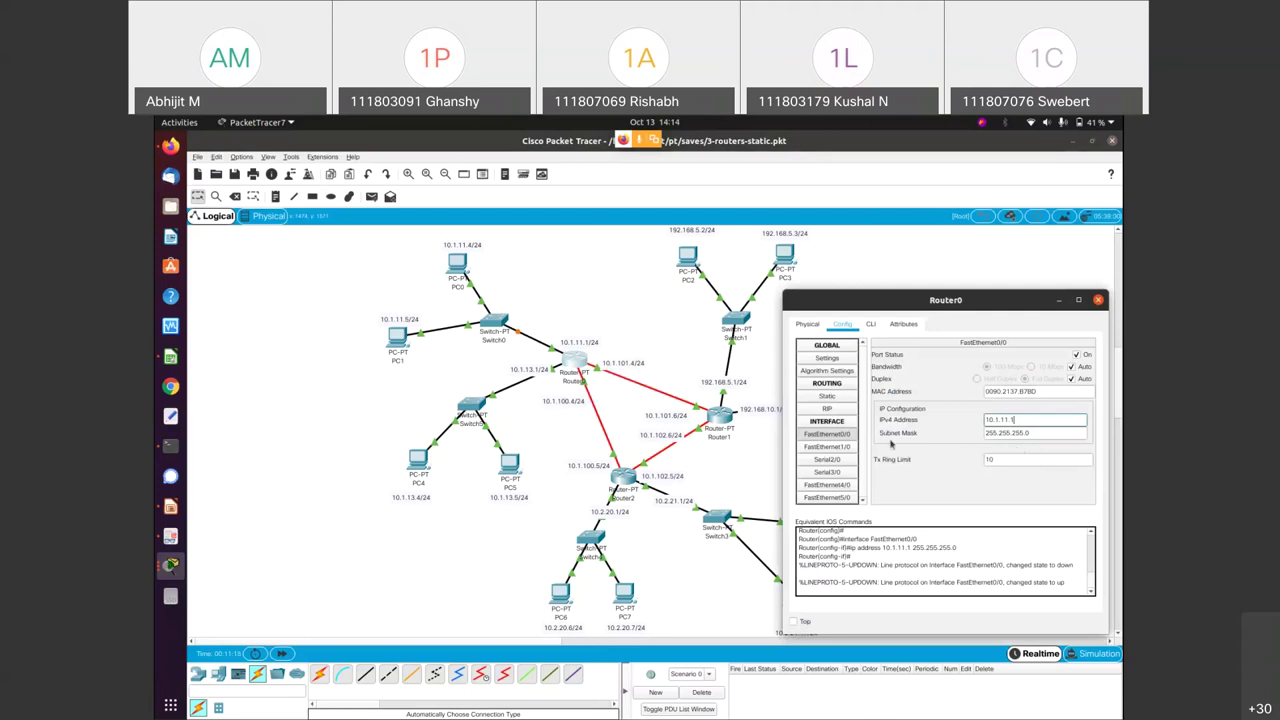
Step: Check Router0's FastEthernet1/0 IP configuration against the address label beside its link to the lower switch
click(812, 452)
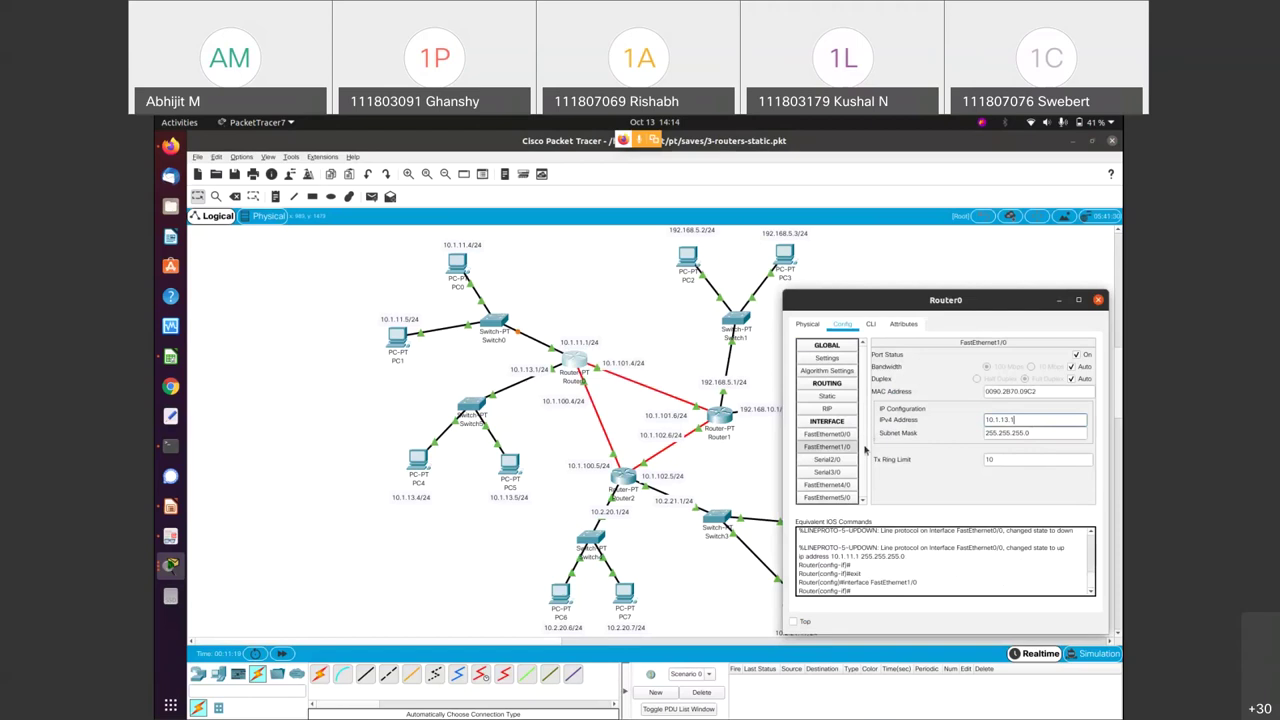
click(524, 372)
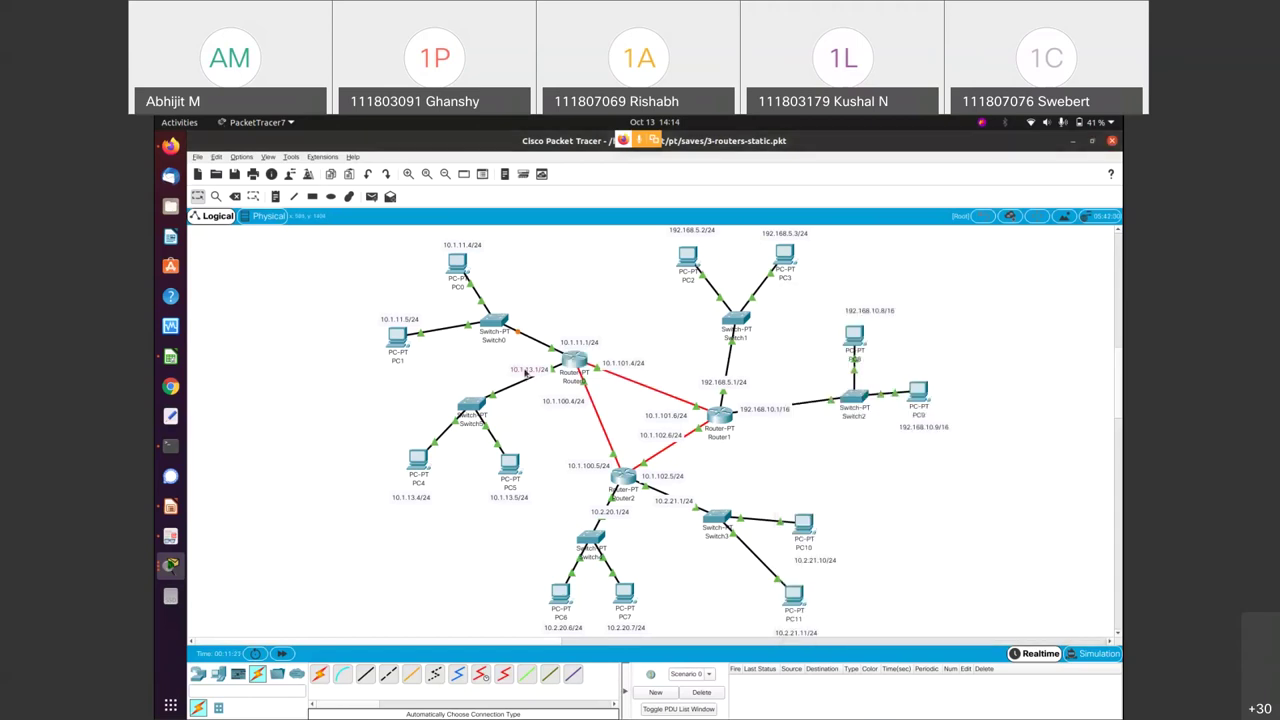
click(573, 362)
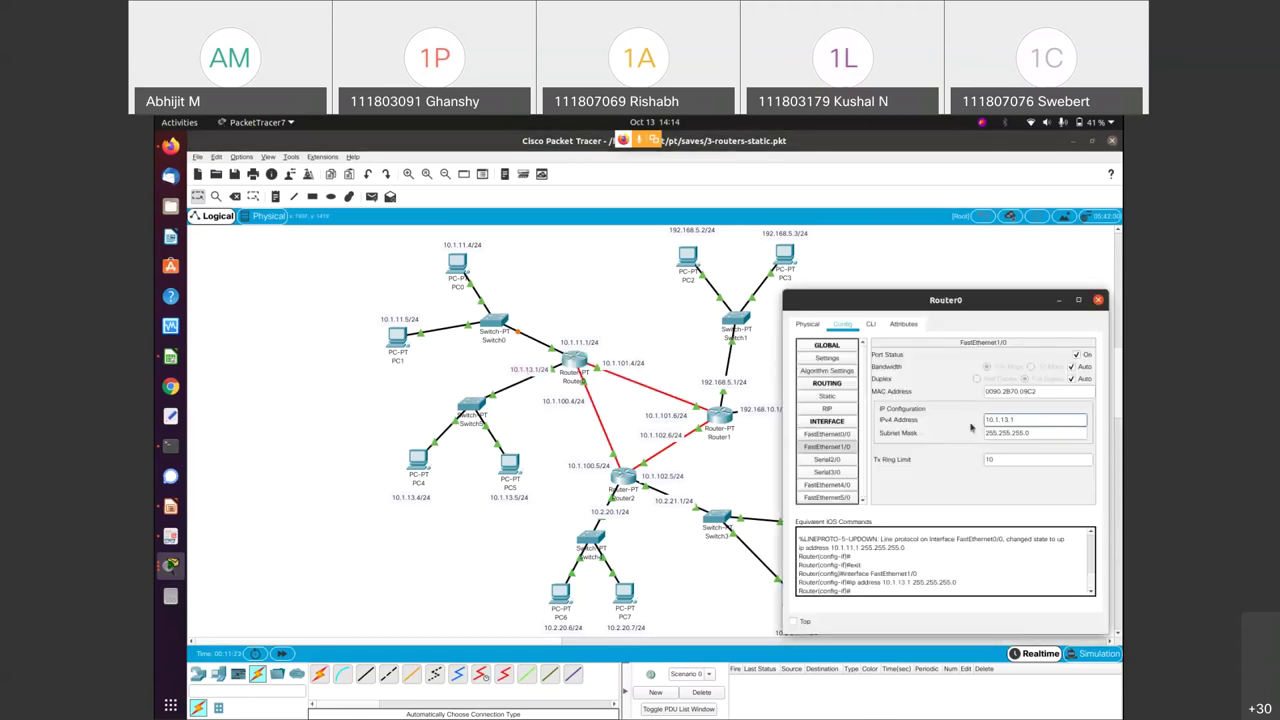
Step: Review Router0's Serial2/0, Serial3/0 and FastEthernet4/0 settings and compare the FastEthernet4/0 address with its topology label
click(842, 460)
click(843, 473)
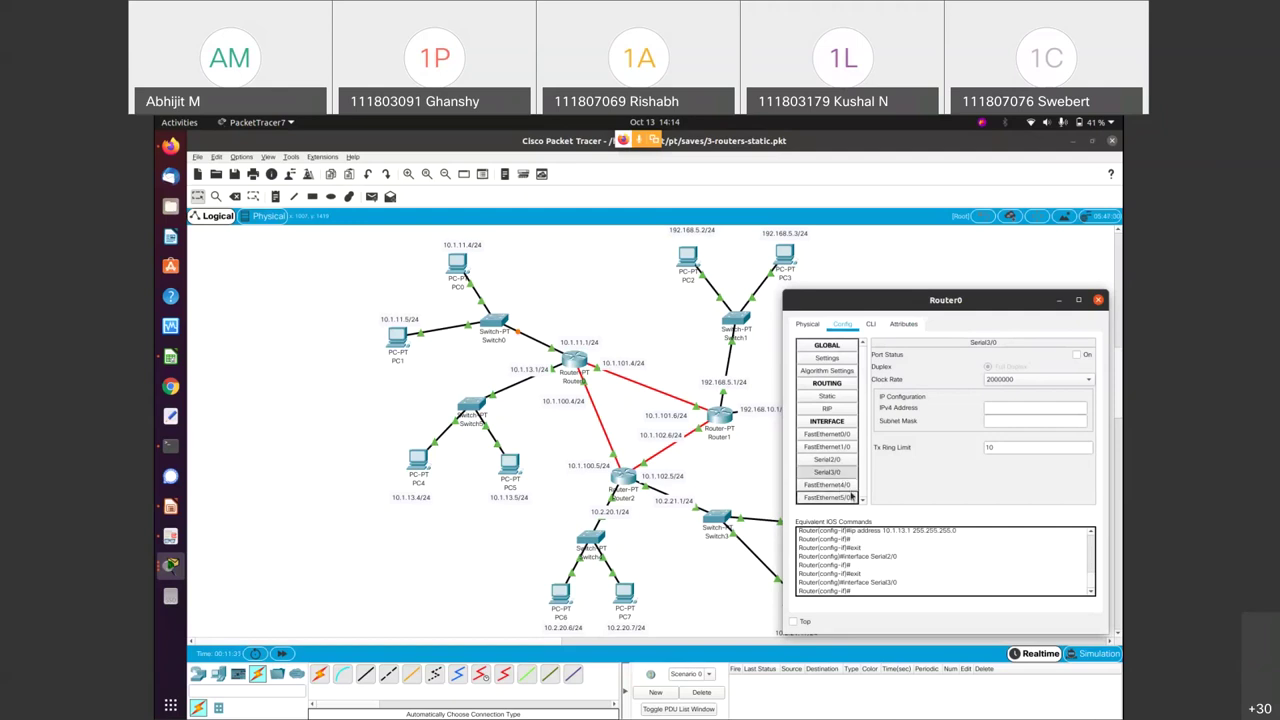
click(851, 486)
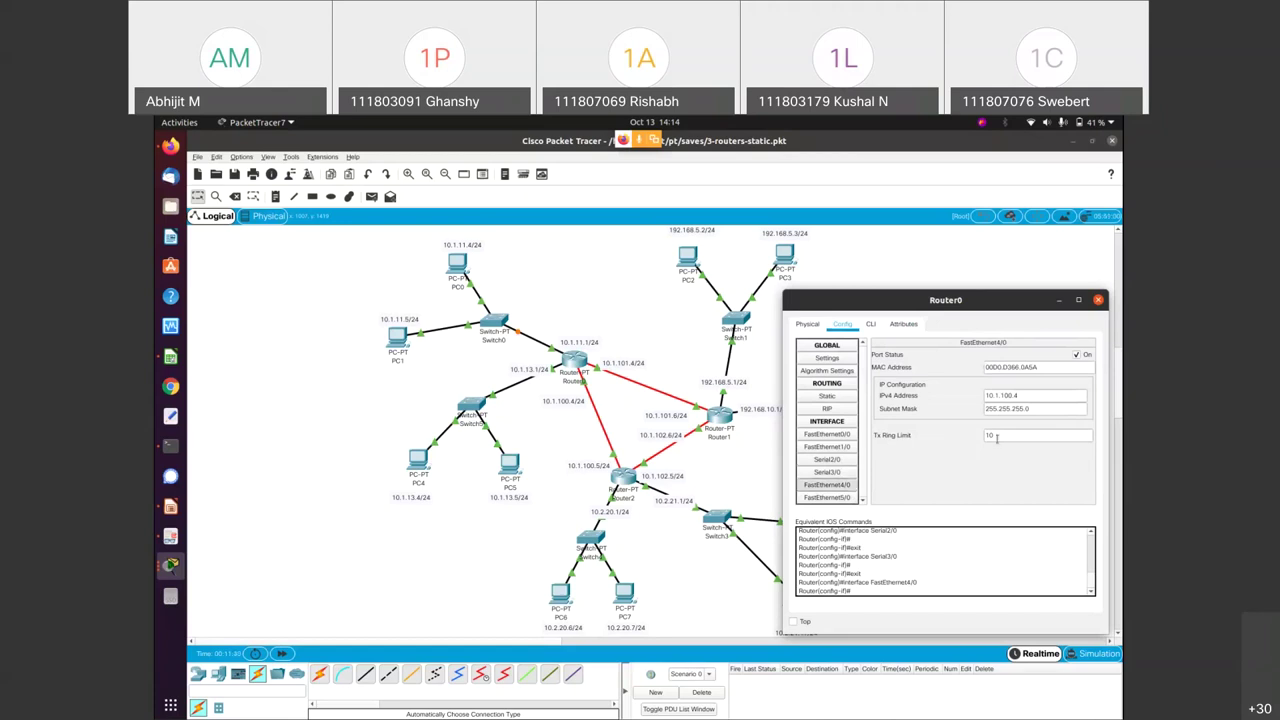
click(1060, 396)
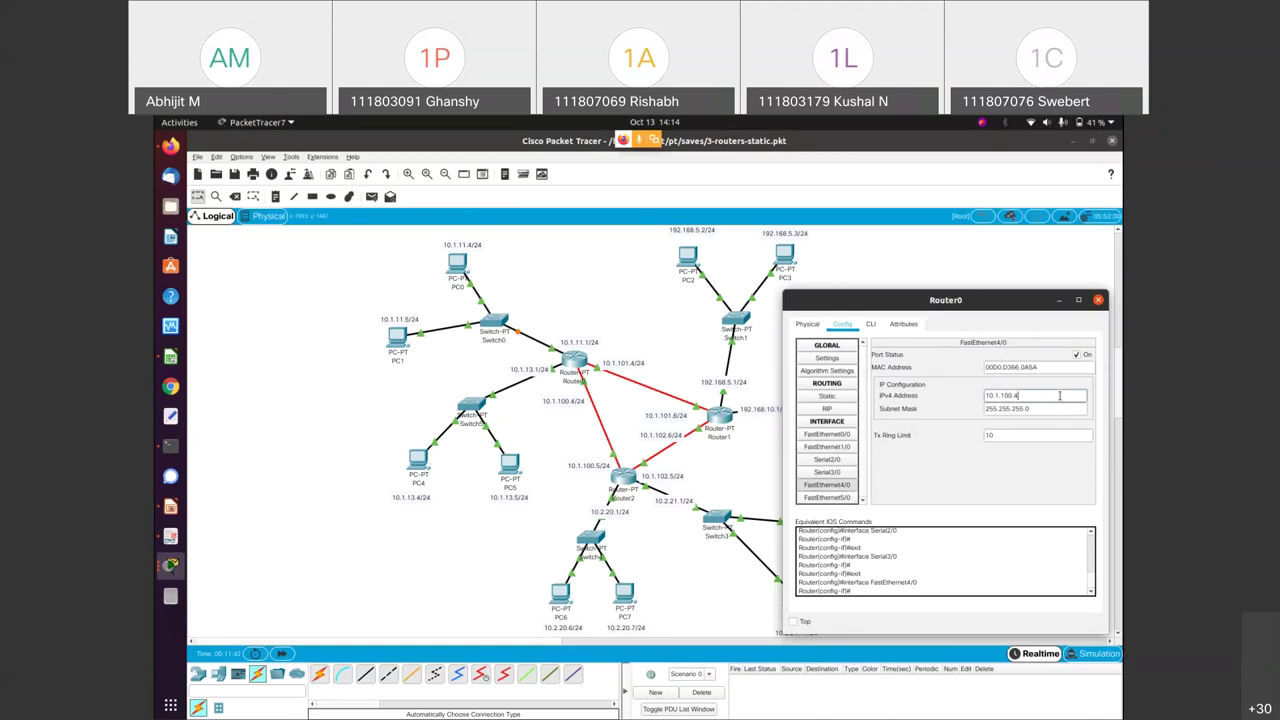
click(568, 405)
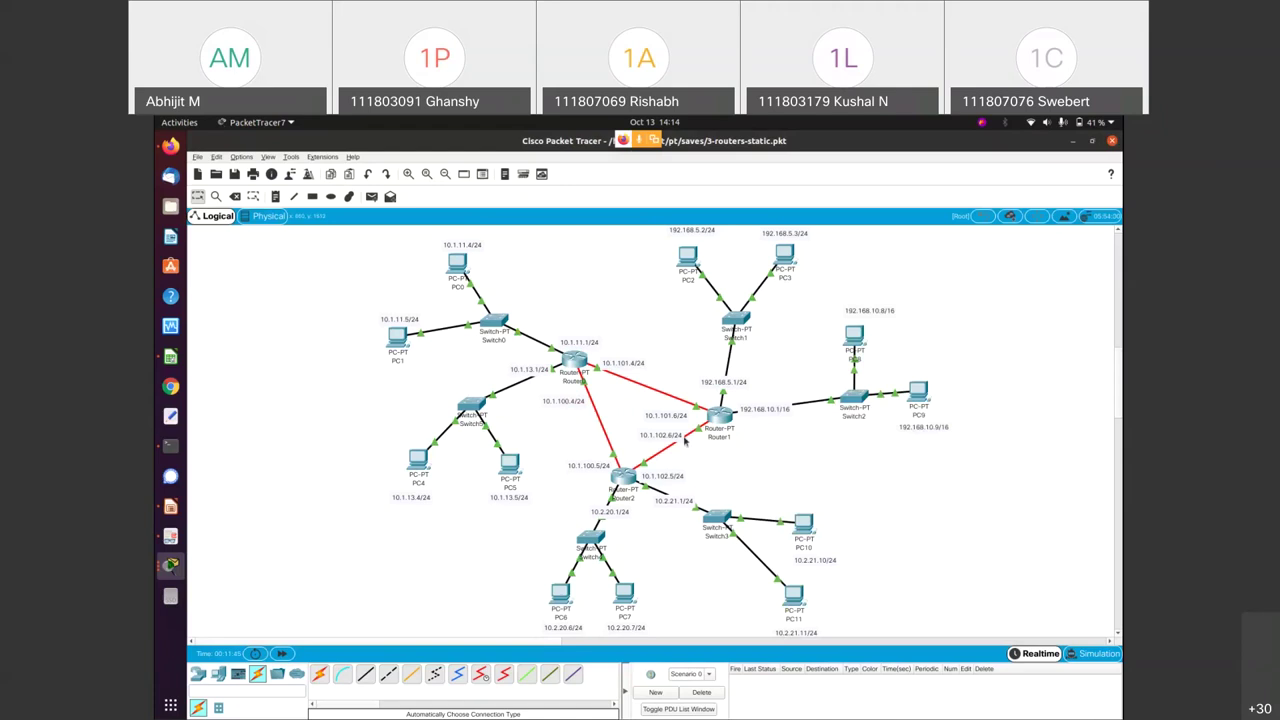
Step: Check Router0's FastEthernet5/0 IP configuration against the address label on the link to Router1
key(alt+Tab)
click(827, 497)
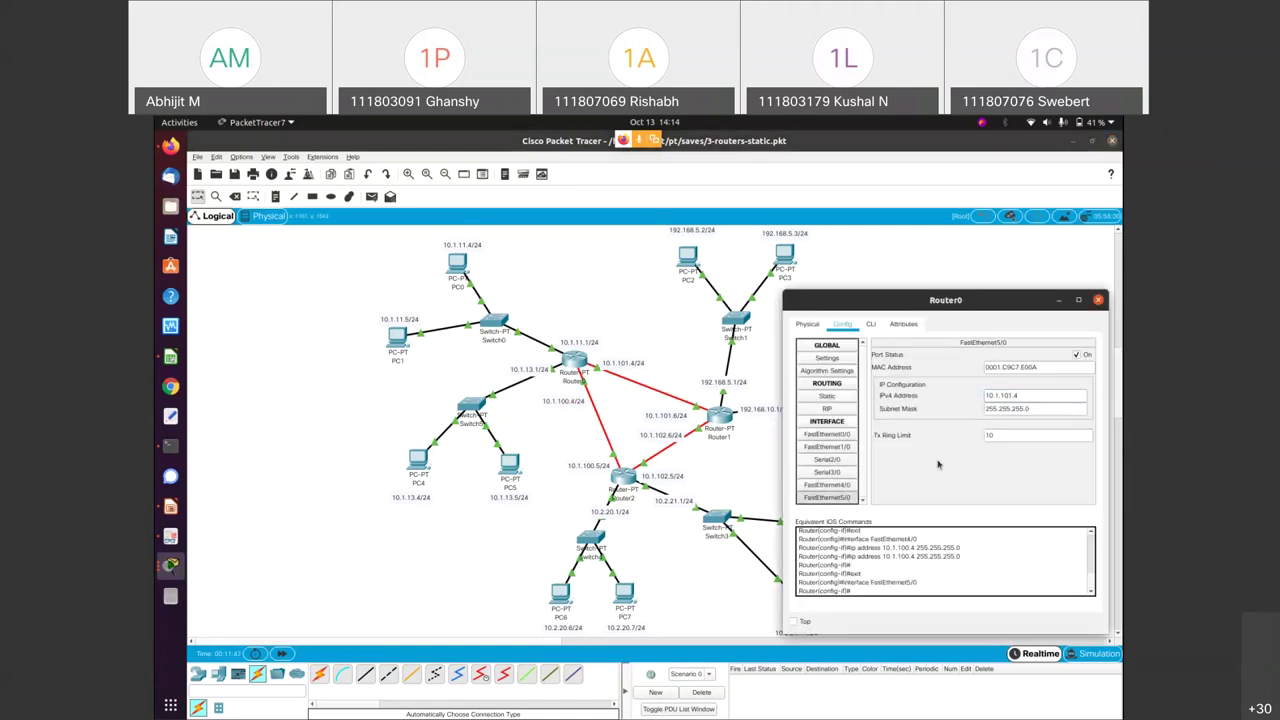
click(1032, 400)
click(636, 369)
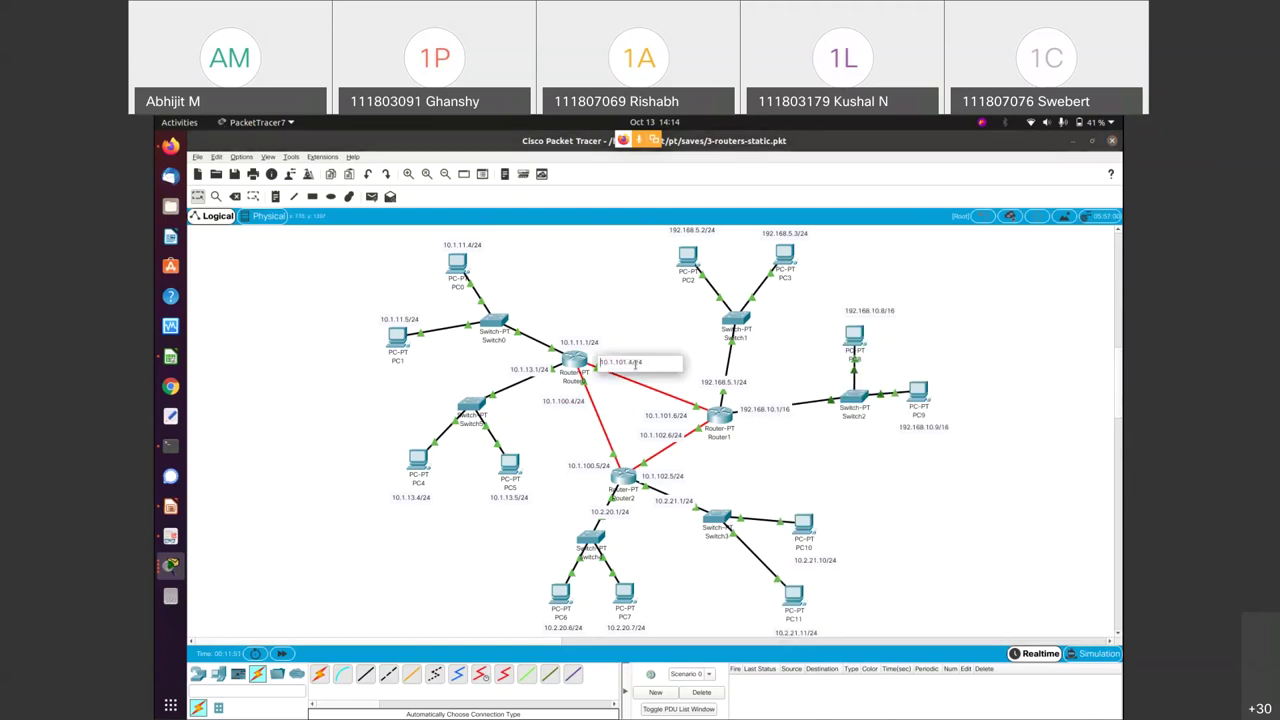
Step: Fill in a static route on Router0 for network 10.2.20.0, mask 255.255.255.0 and next hop 10.1.100.5
key(alt+Tab)
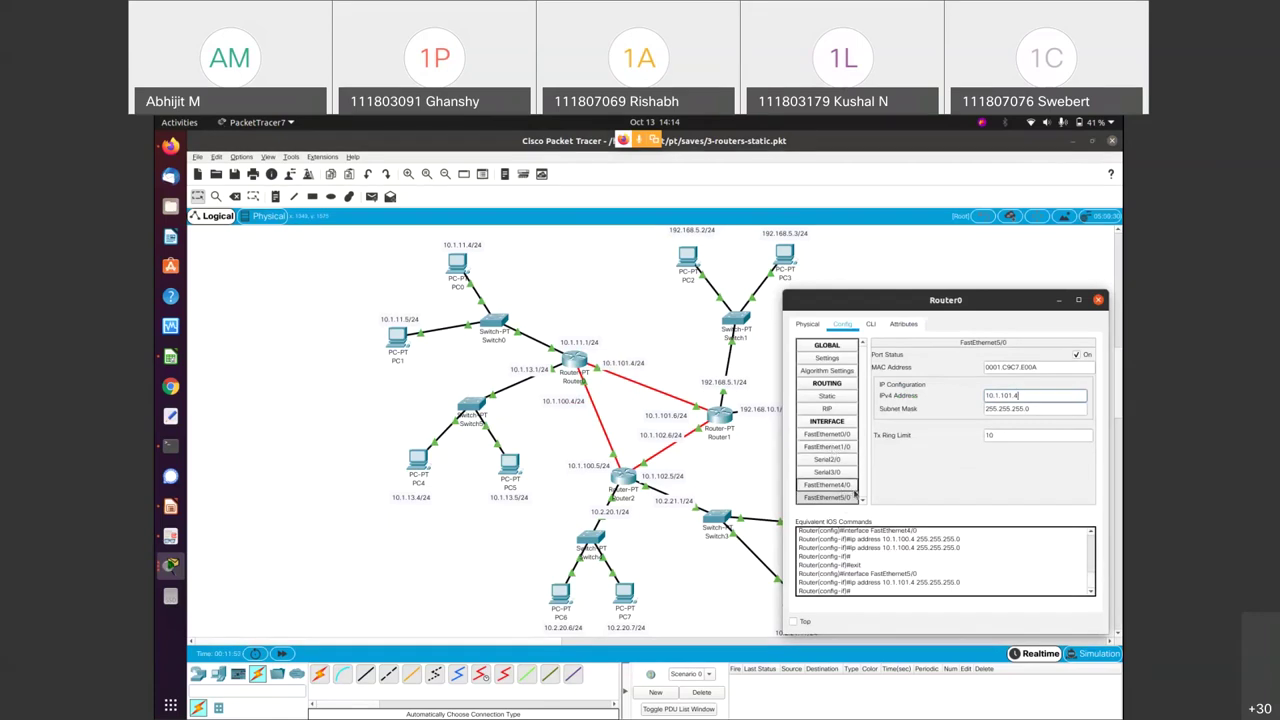
click(1098, 300)
click(574, 362)
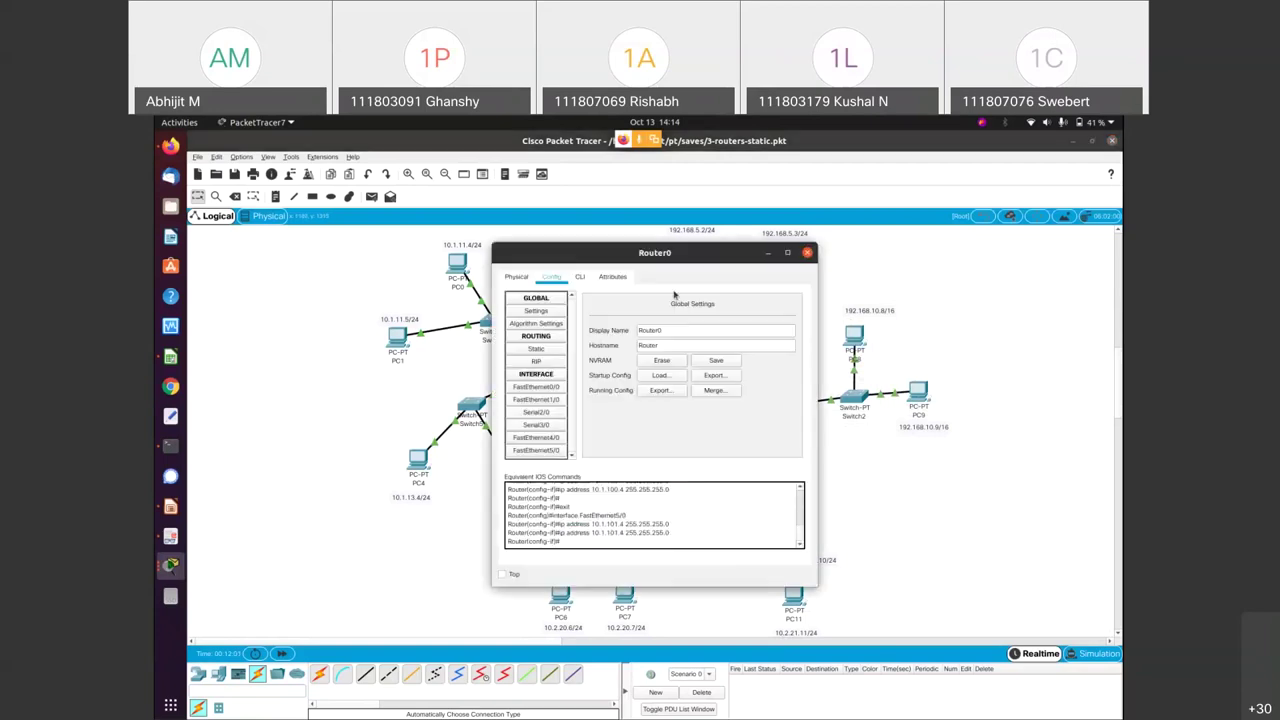
drag(666, 253, 934, 301)
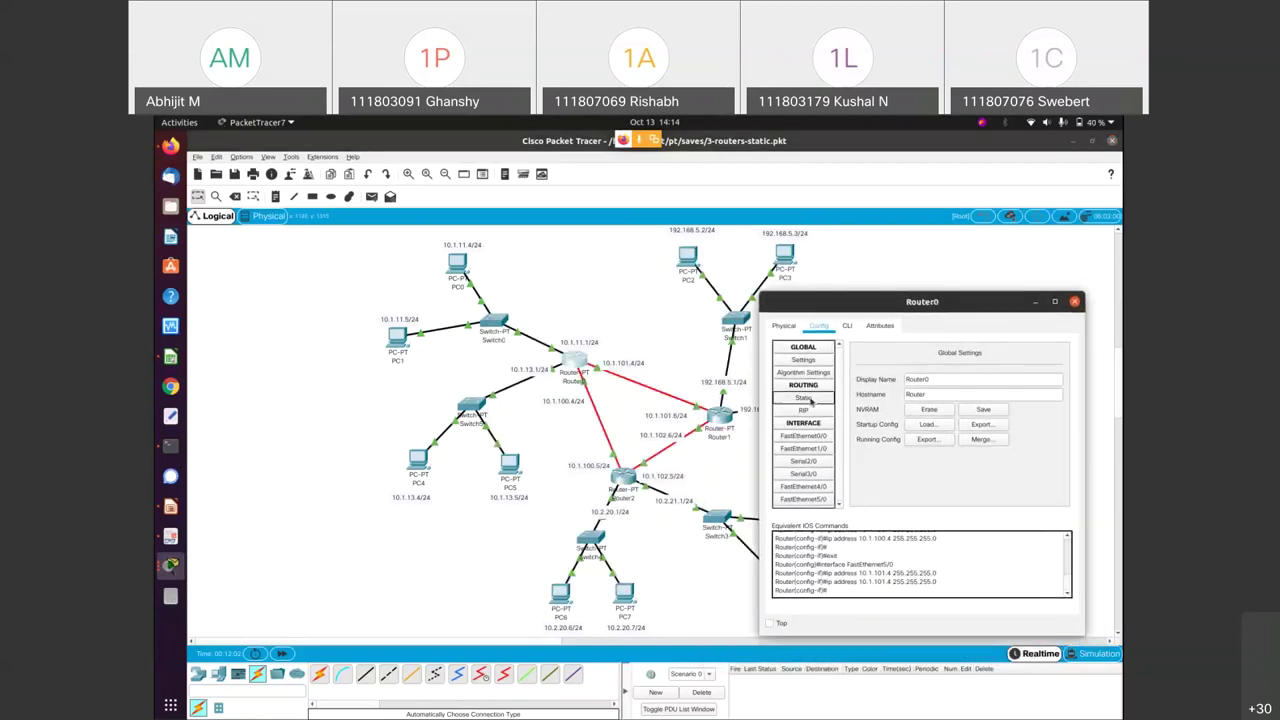
click(808, 399)
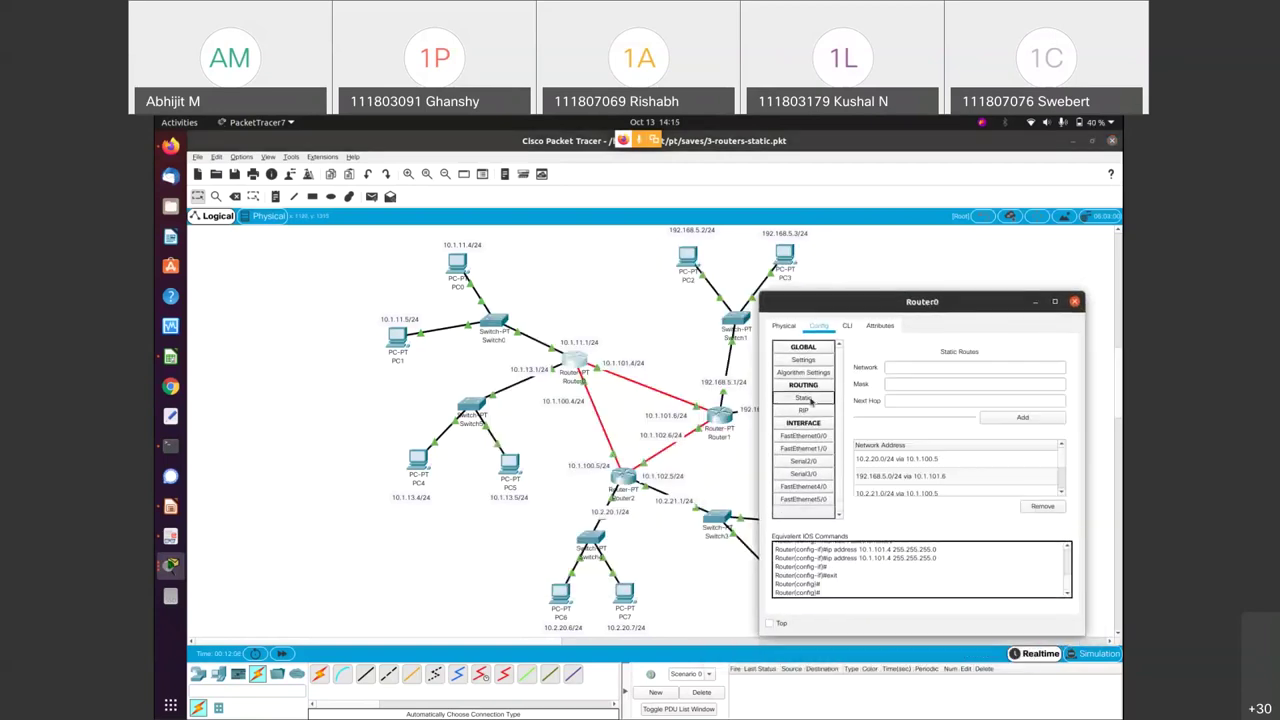
click(934, 366)
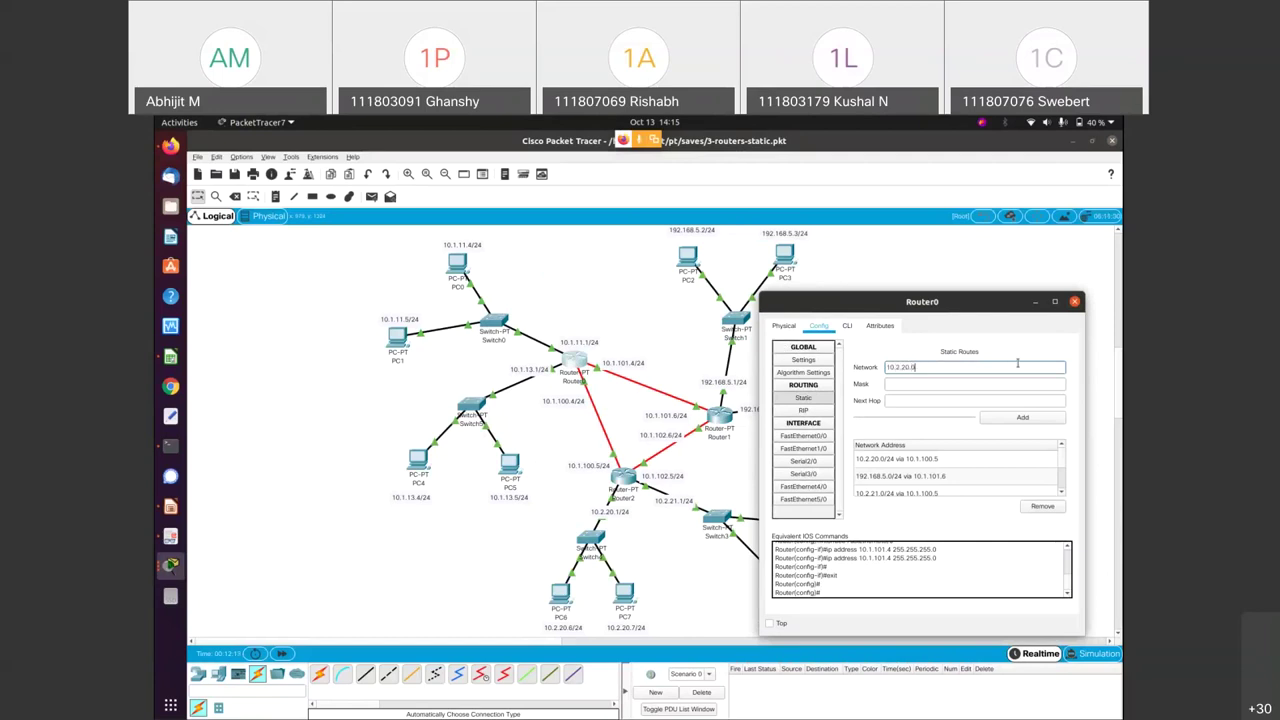
key(Tab)
text(255.255.25)
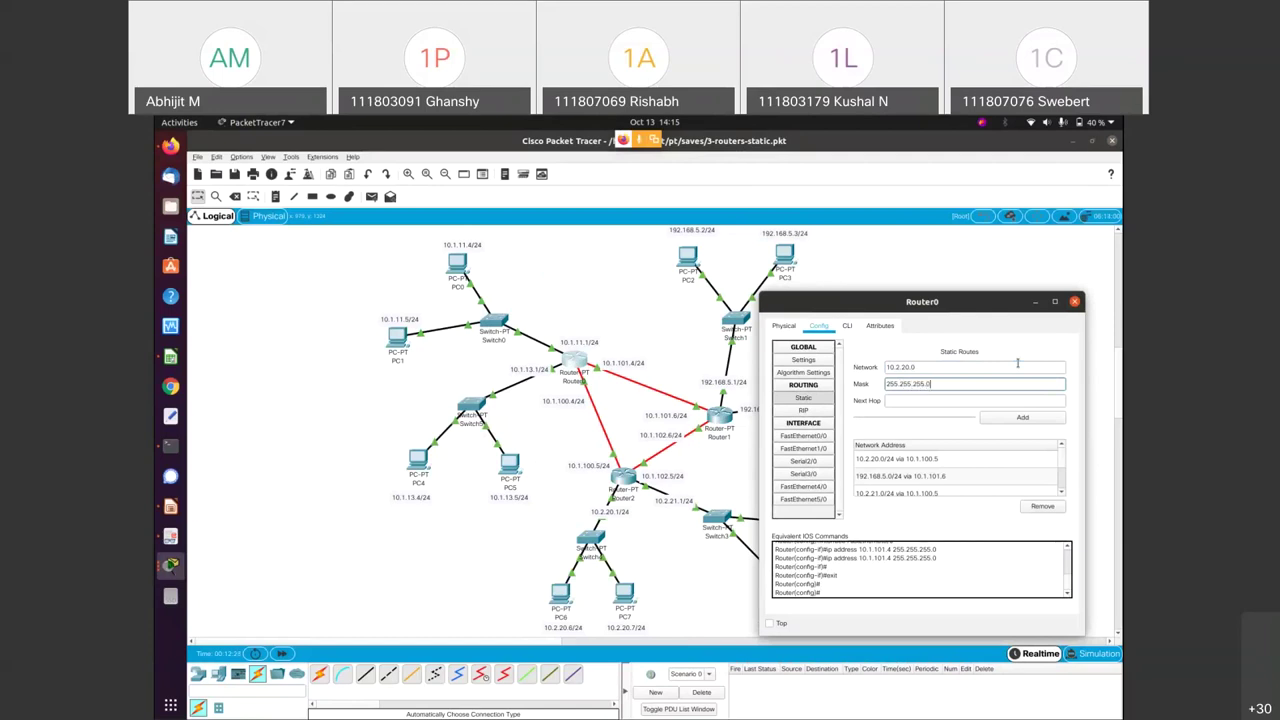
key(Tab)
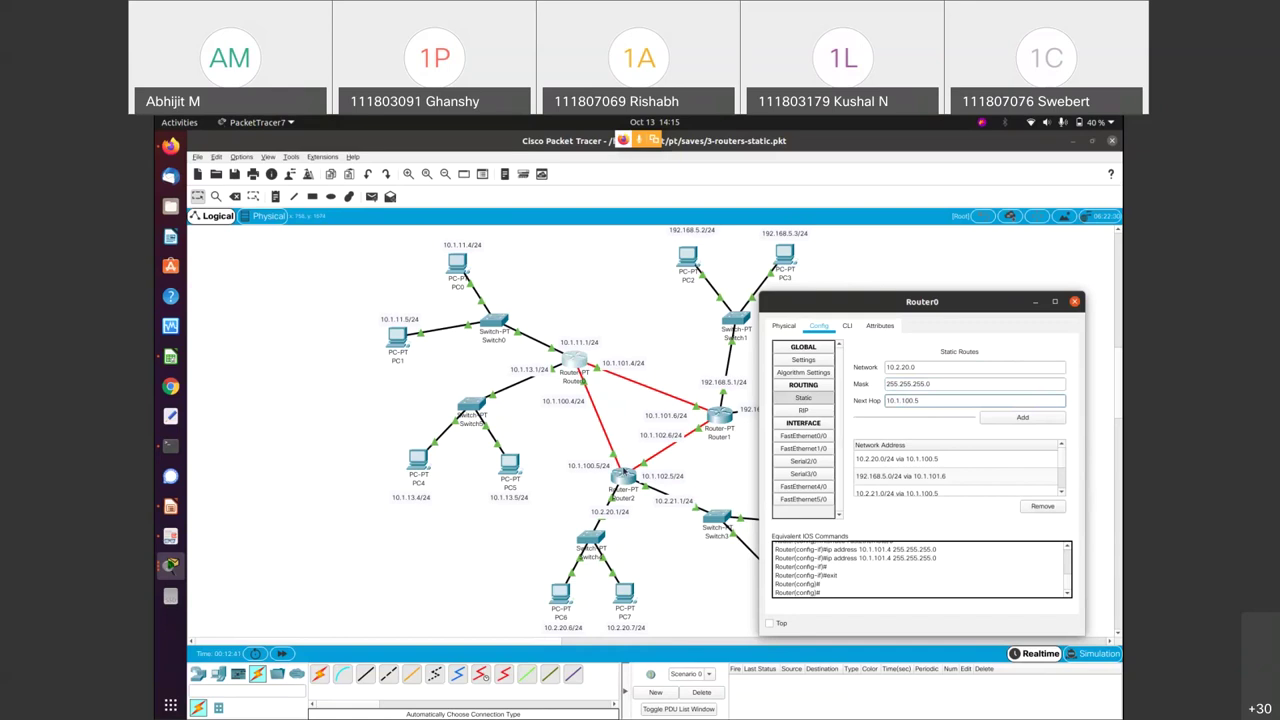
Step: Move the 10.1.100.5/24 label slightly closer to the link at Router2 and add the entered static route to Router0
click(668, 490)
click(621, 474)
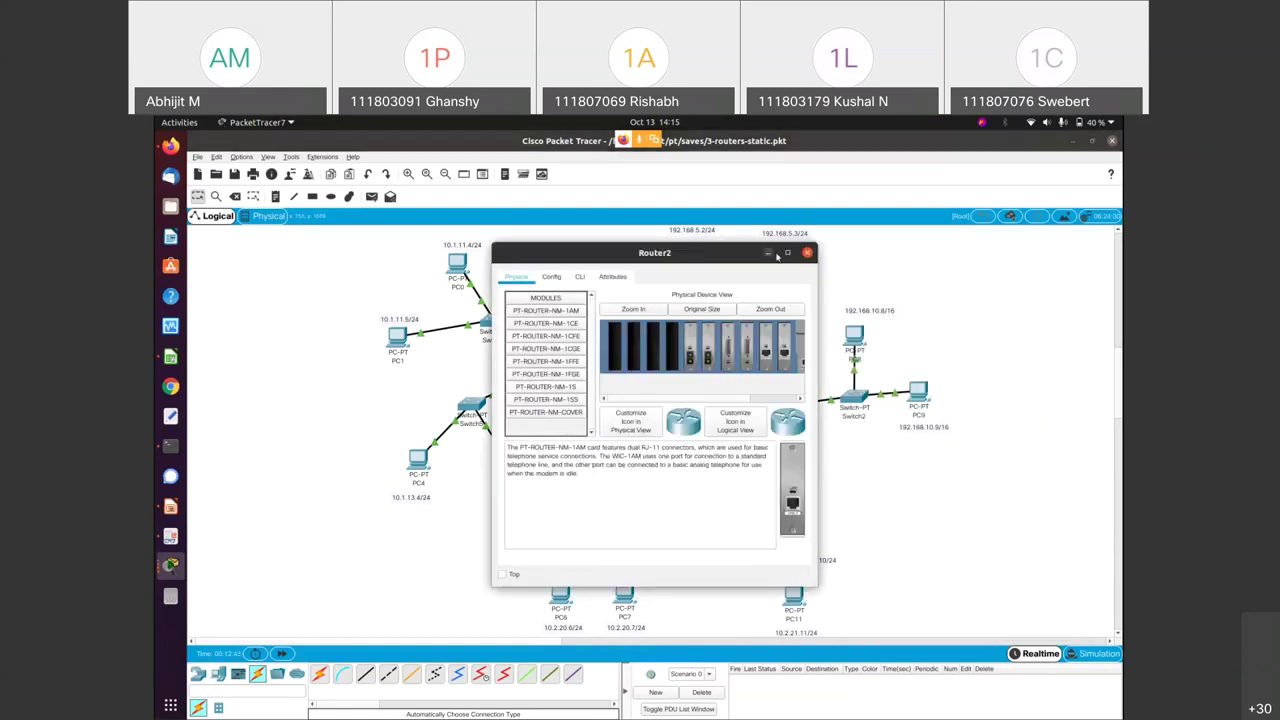
click(807, 252)
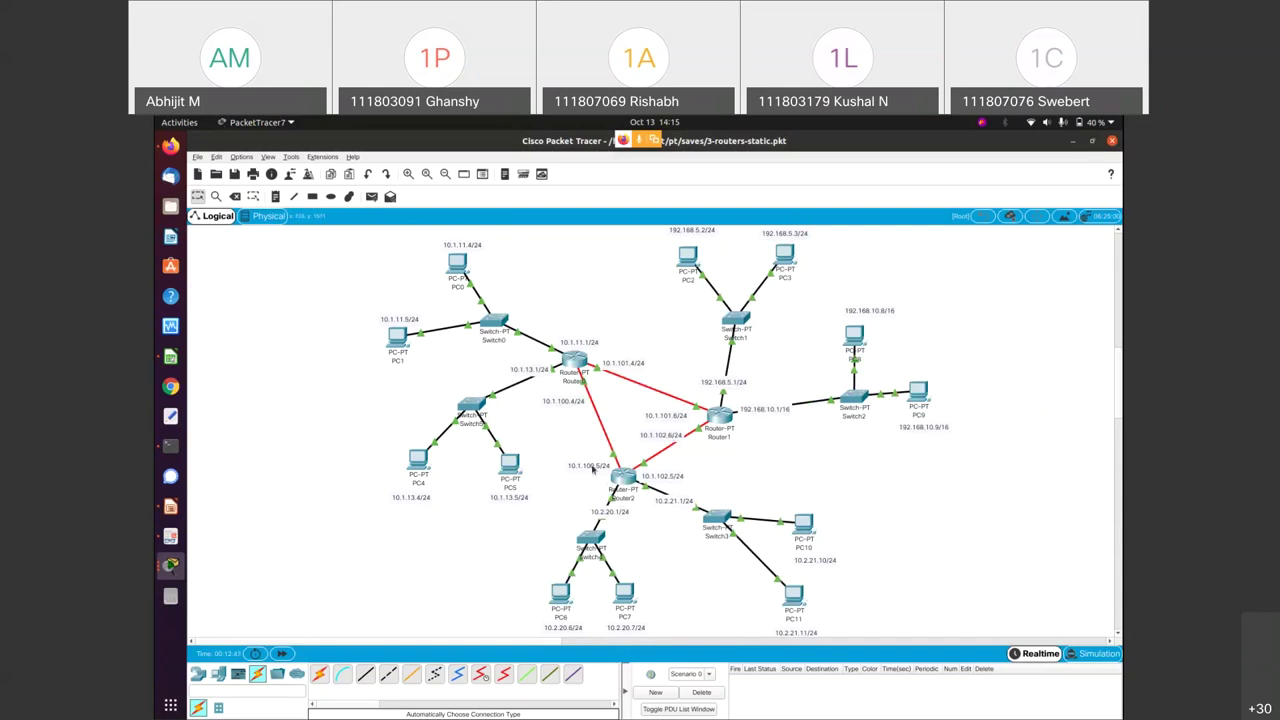
drag(601, 467, 607, 460)
key(alt+Tab)
click(1020, 418)
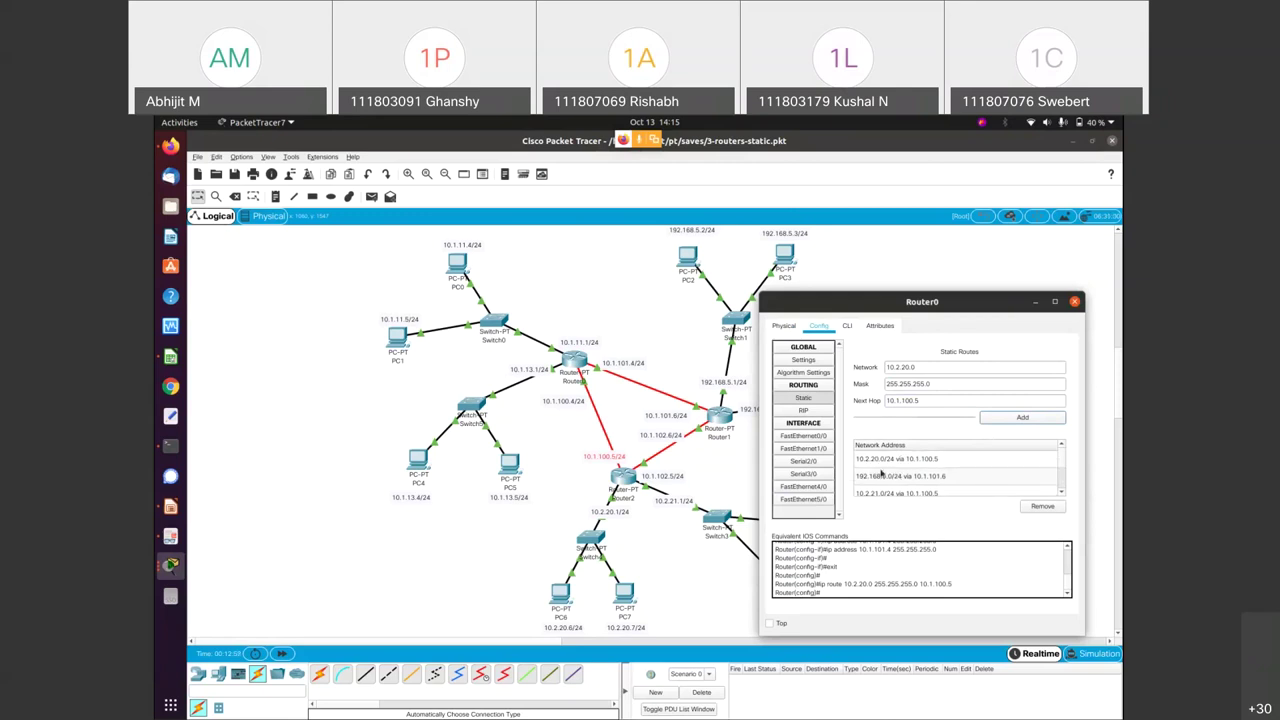
Step: Match Router0's 10.2.20.0/24 static route with the PC6 and PC7 network below Router2
click(880, 460)
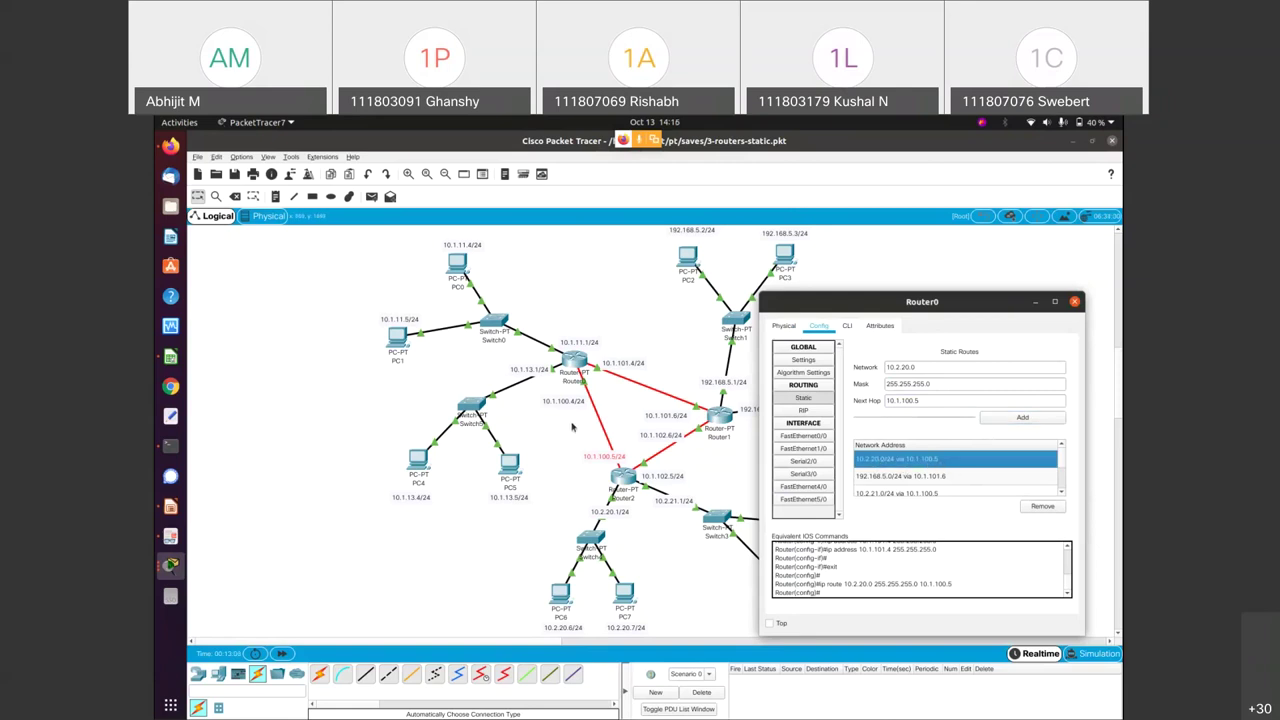
drag(520, 524, 660, 625)
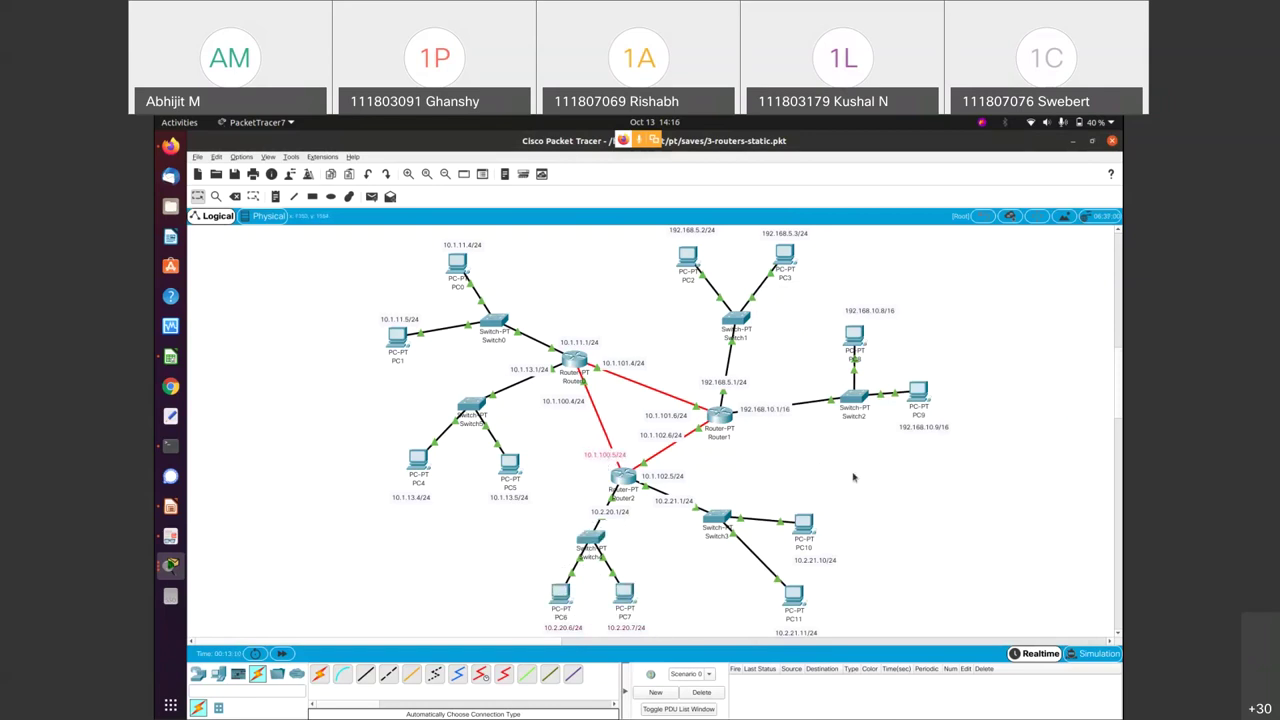
key(alt+Tab)
Step: Compare Router0's 10.2.21.0/24 static route with the PC10 and PC11 network and its next-hop label at Router2
scroll(893, 487, down, 1)
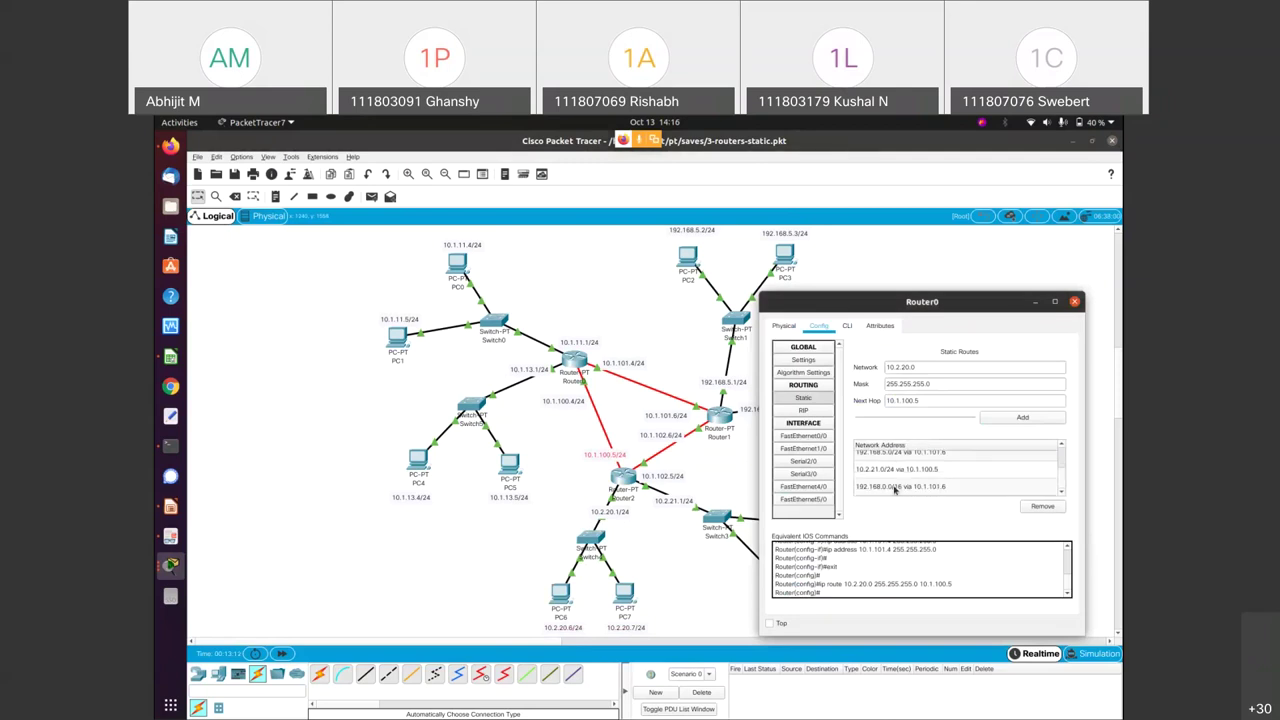
click(891, 474)
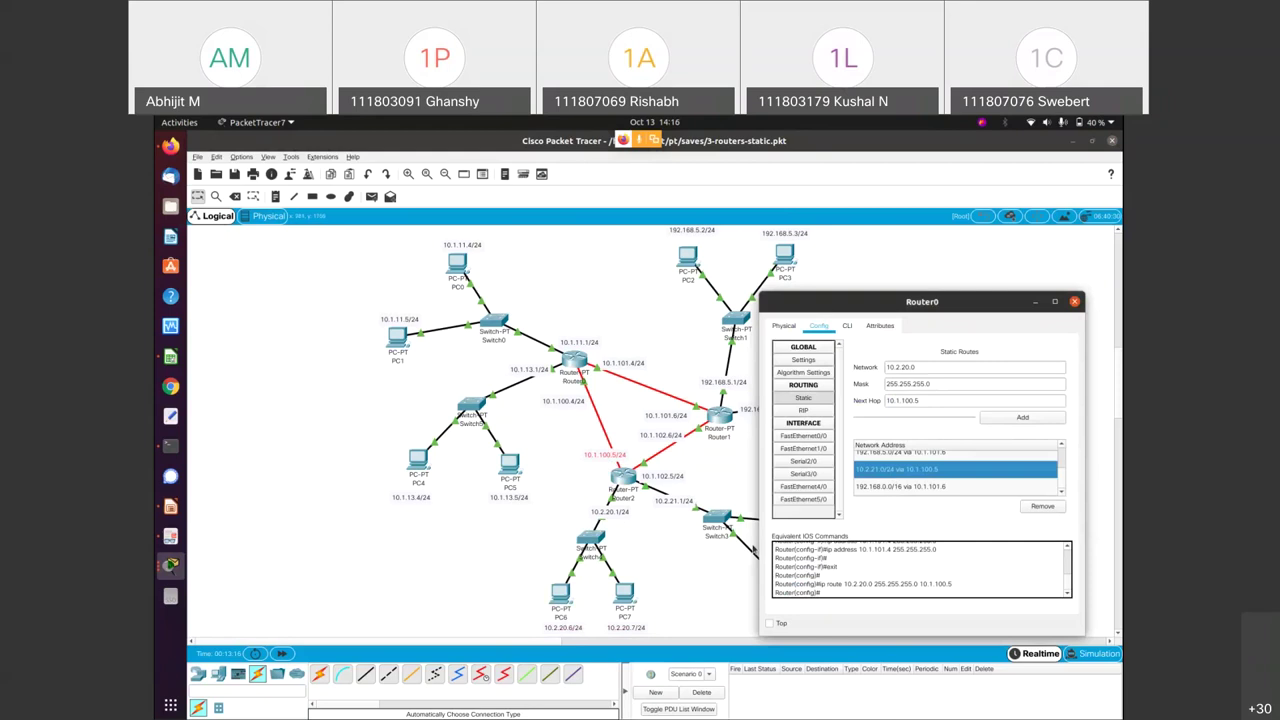
drag(865, 302, 960, 295)
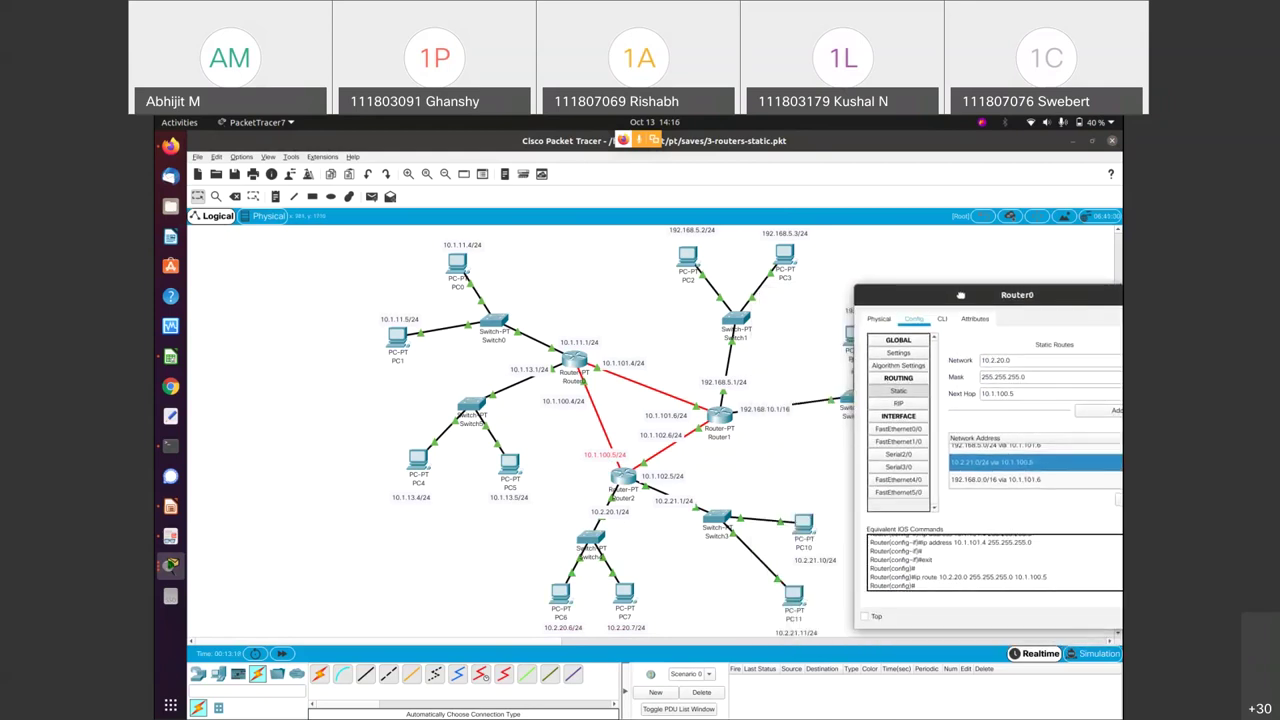
drag(960, 295, 833, 285)
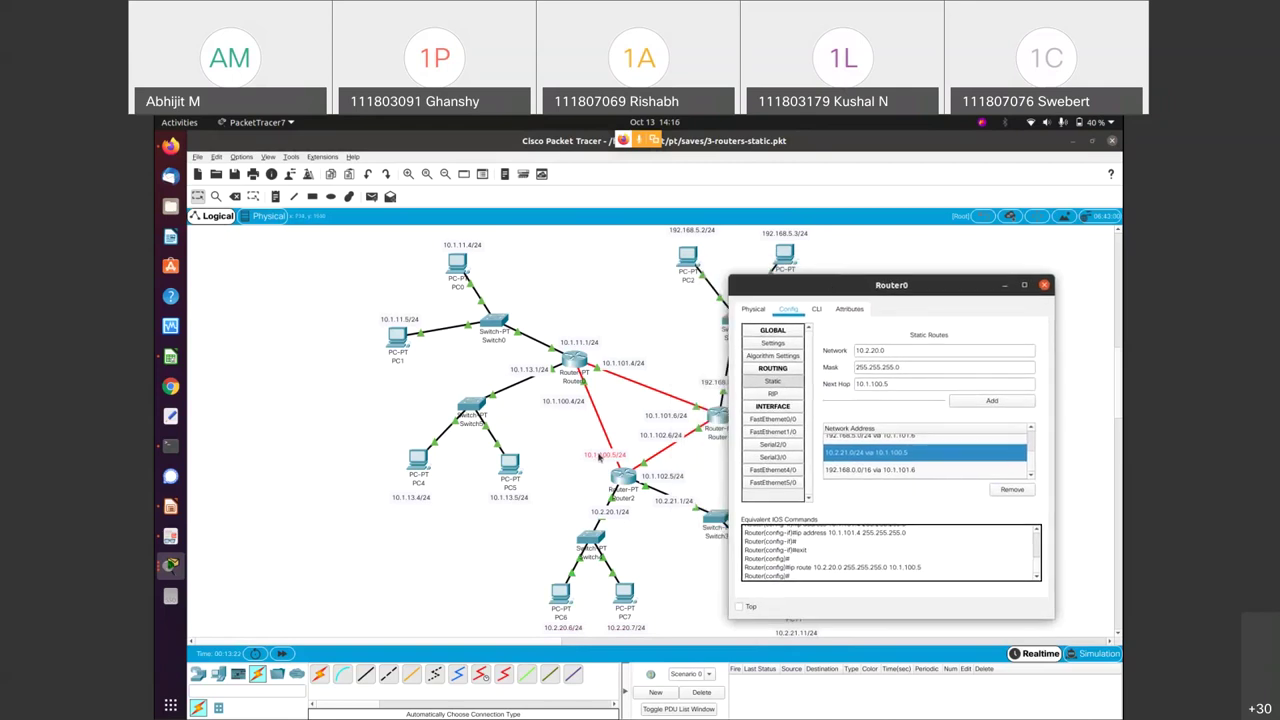
click(600, 457)
drag(813, 568, 811, 565)
drag(598, 455, 593, 458)
key(alt+Tab)
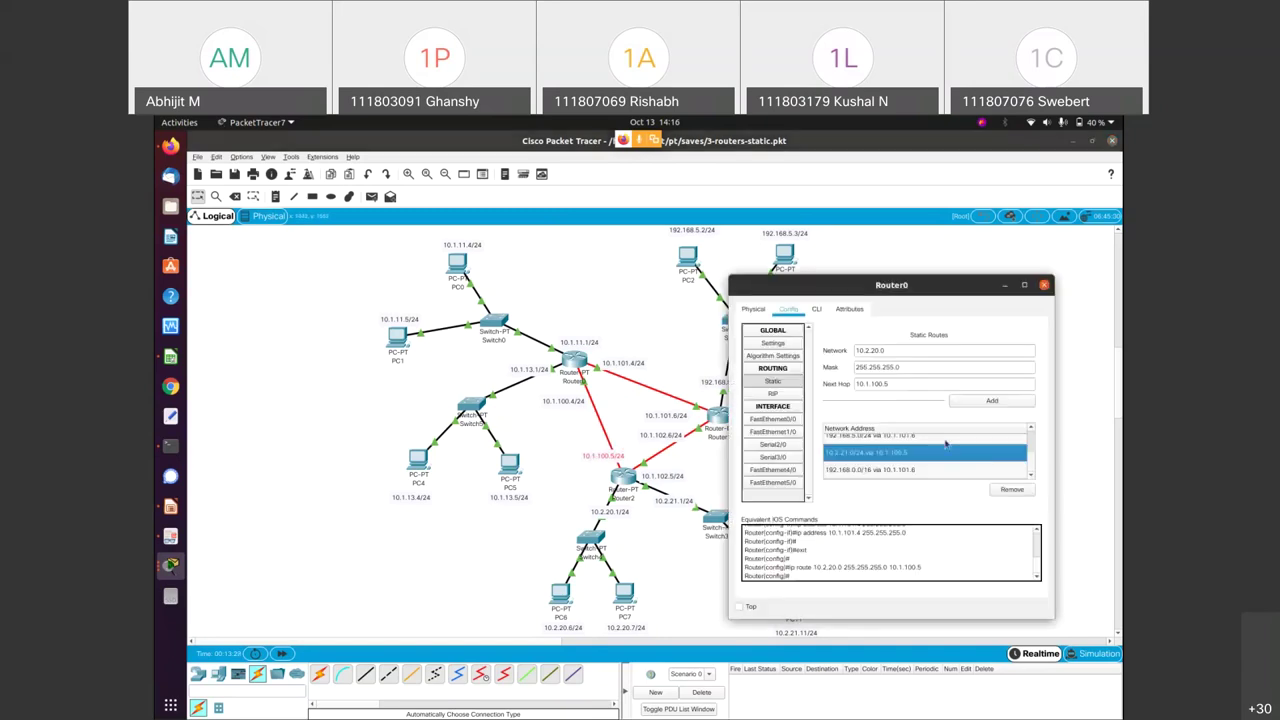
Step: Check Router0's 192.168.5.0/24 and 192.168.0.0/16 static routes, comparing the network and next-hop labels around Router1
scroll(949, 454, up, 1)
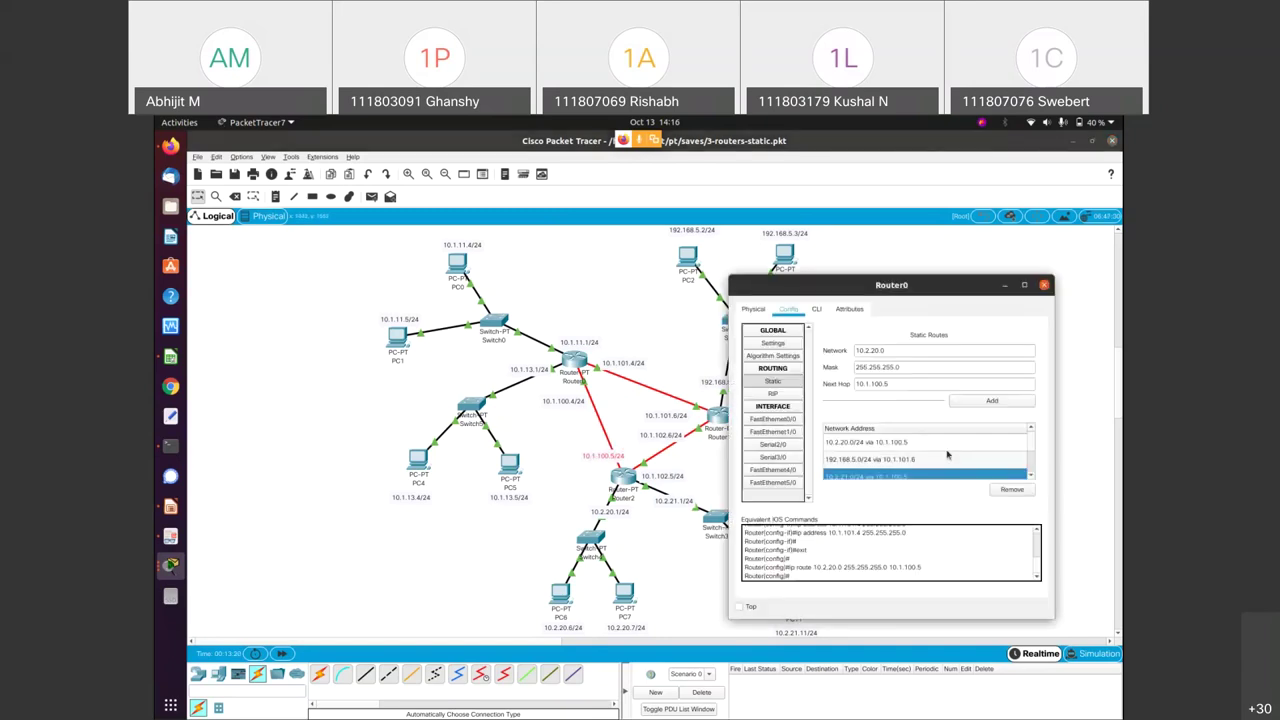
click(868, 463)
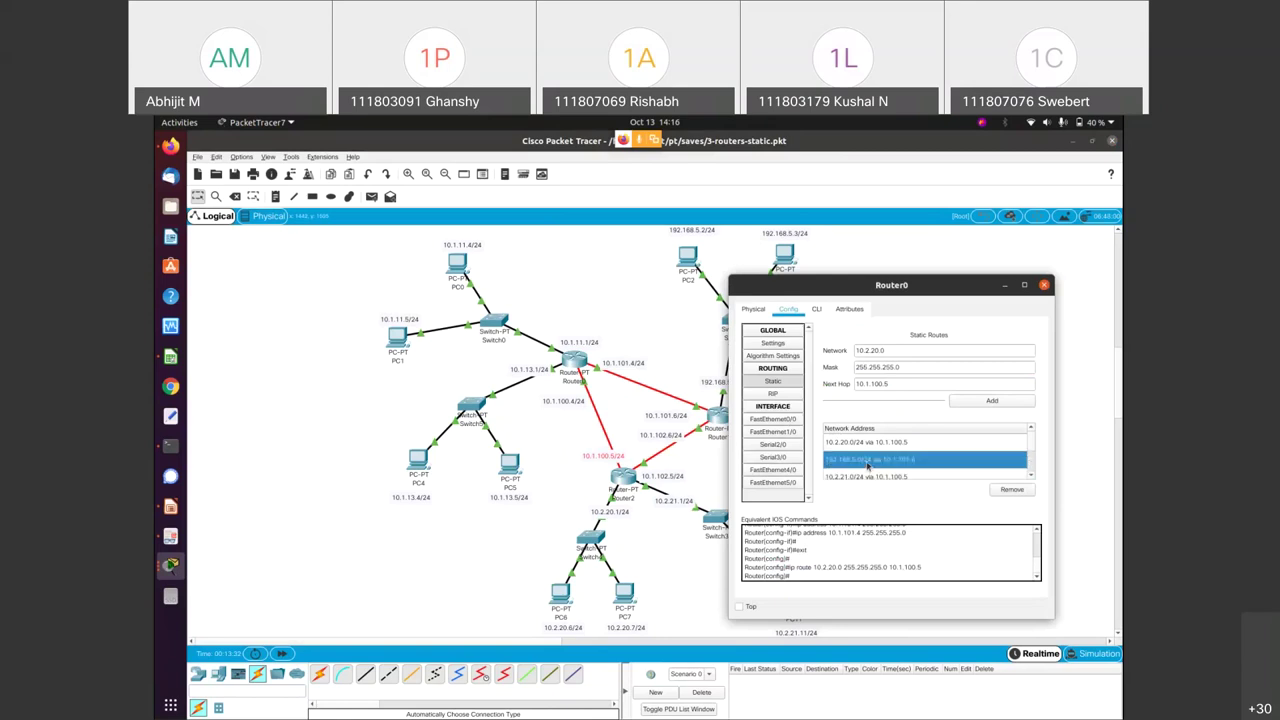
drag(810, 287, 916, 379)
click(695, 240)
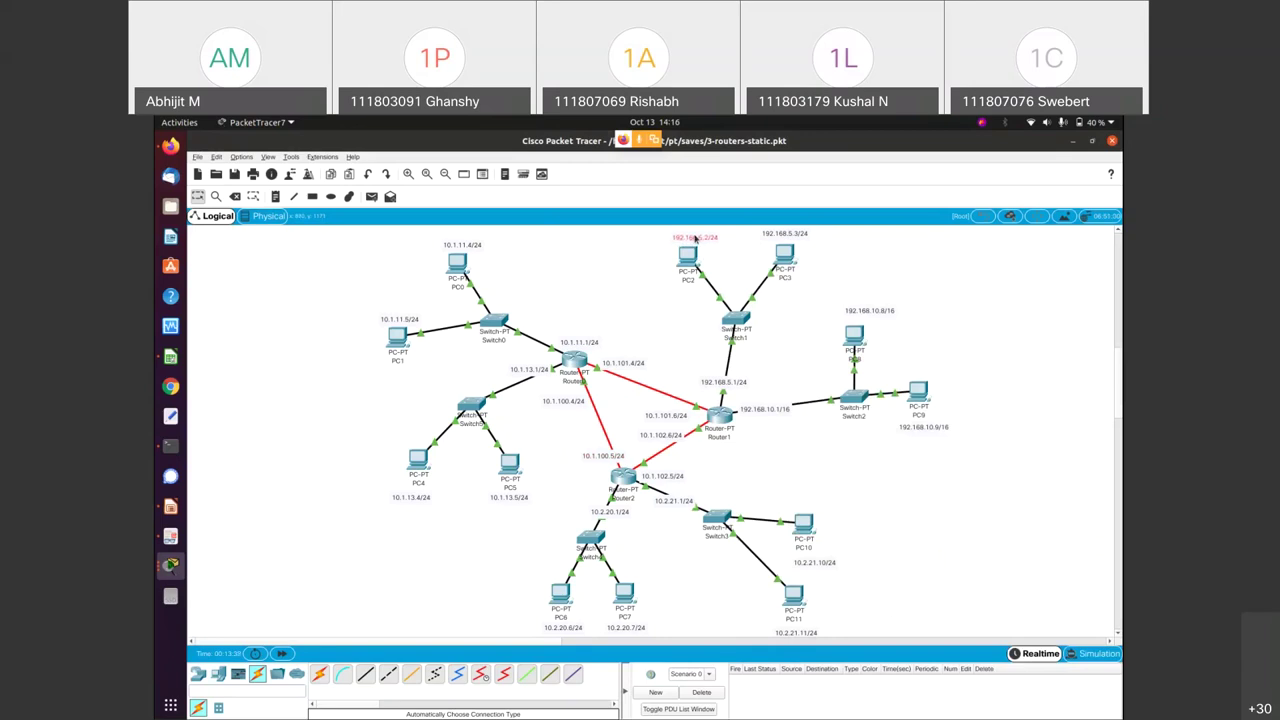
drag(672, 417, 686, 396)
key(alt+Tab)
drag(1027, 370, 868, 258)
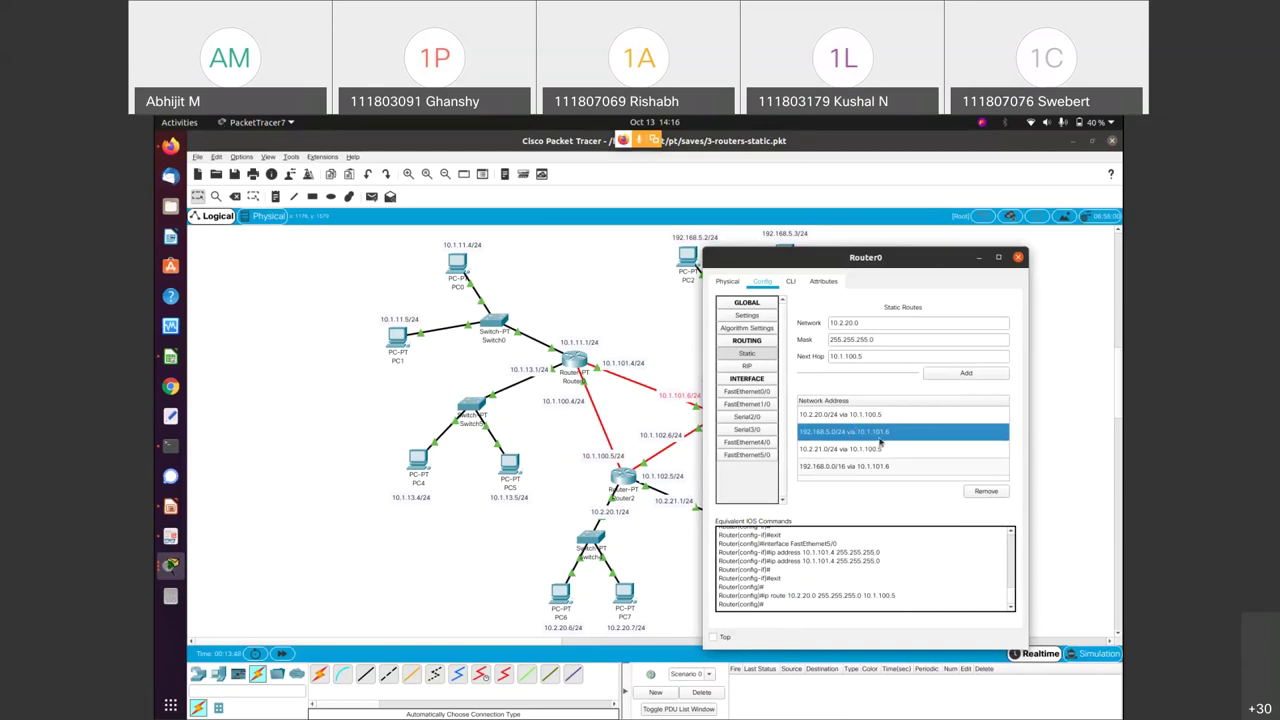
click(860, 468)
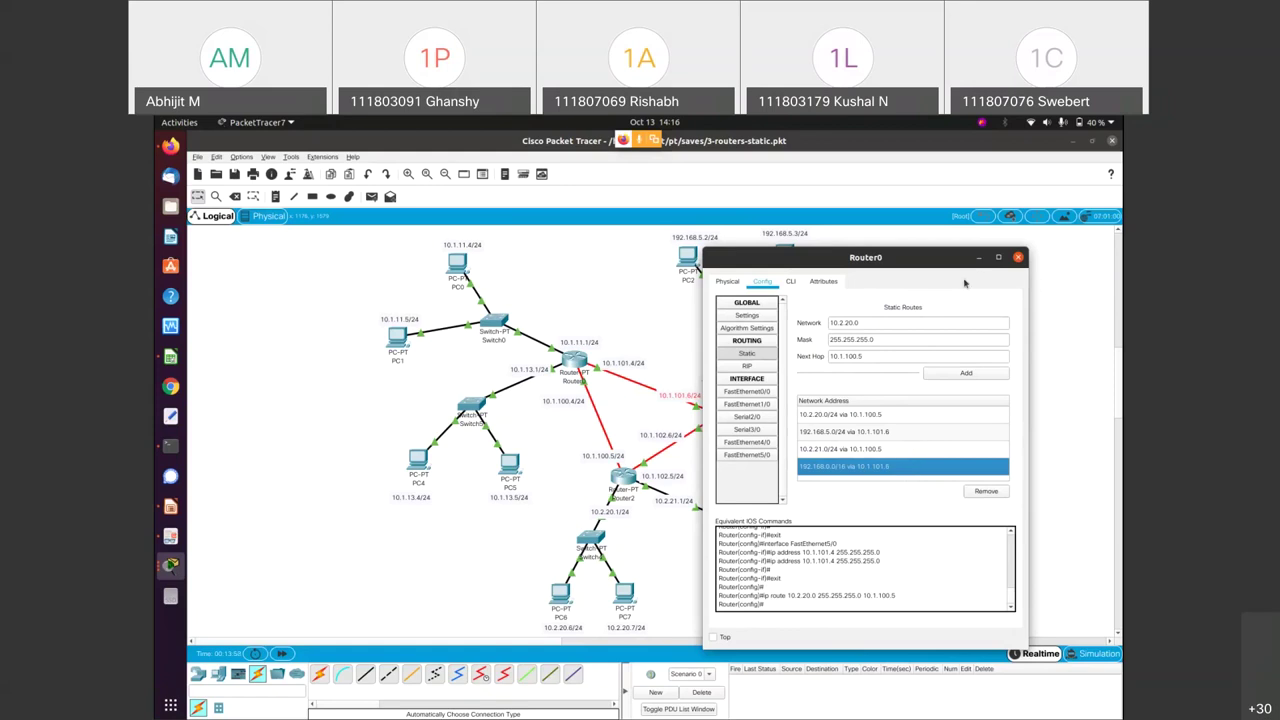
click(1018, 257)
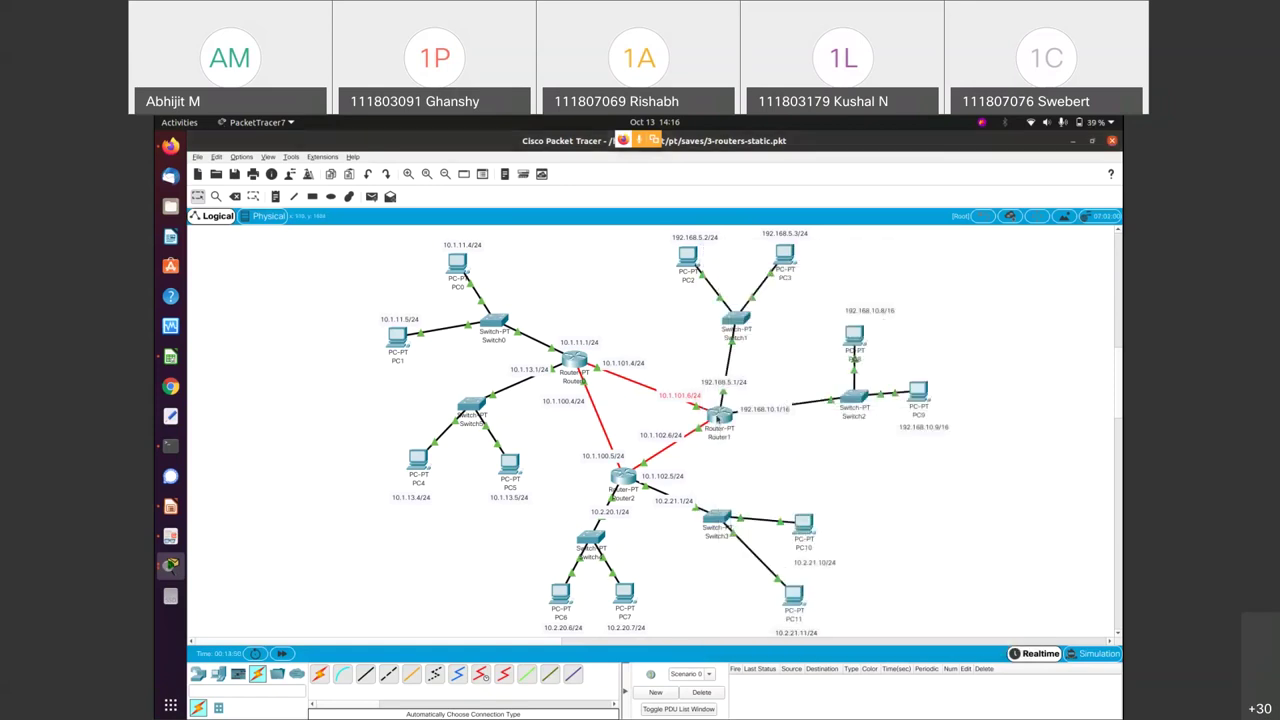
Step: Open Router1's static routing configuration and place its window beside the topology
click(718, 418)
drag(699, 262, 950, 300)
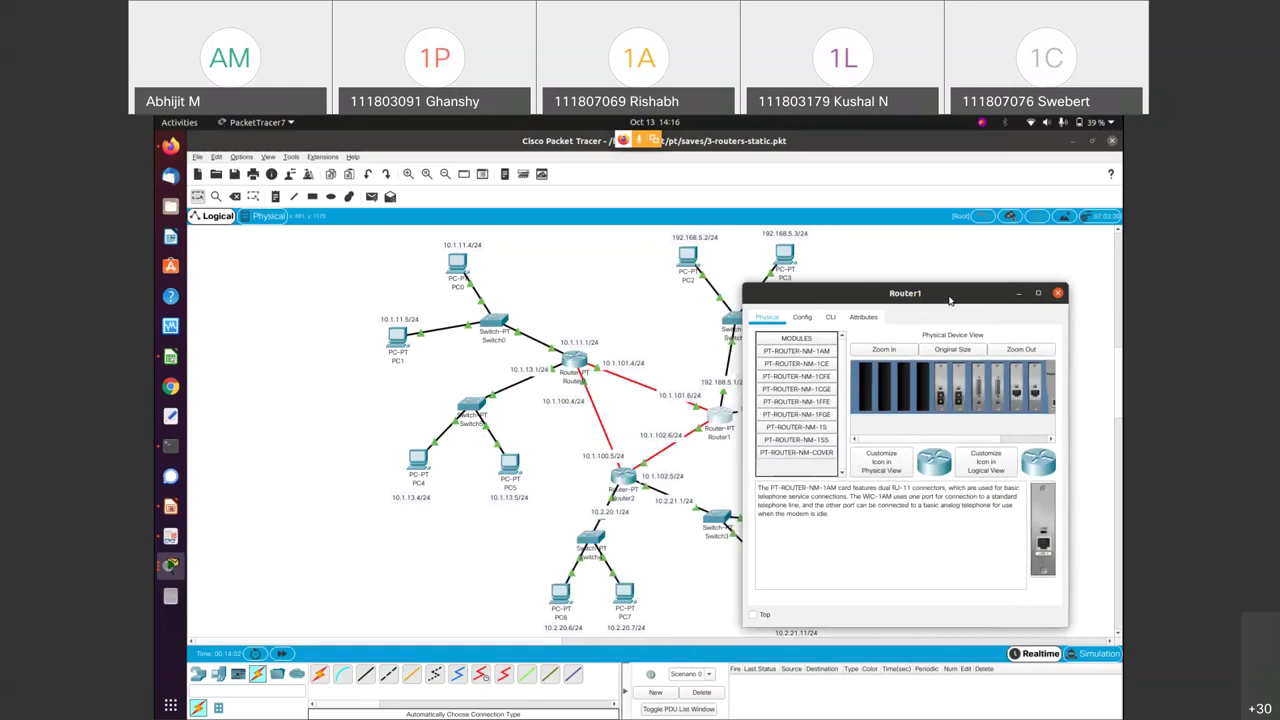
click(802, 317)
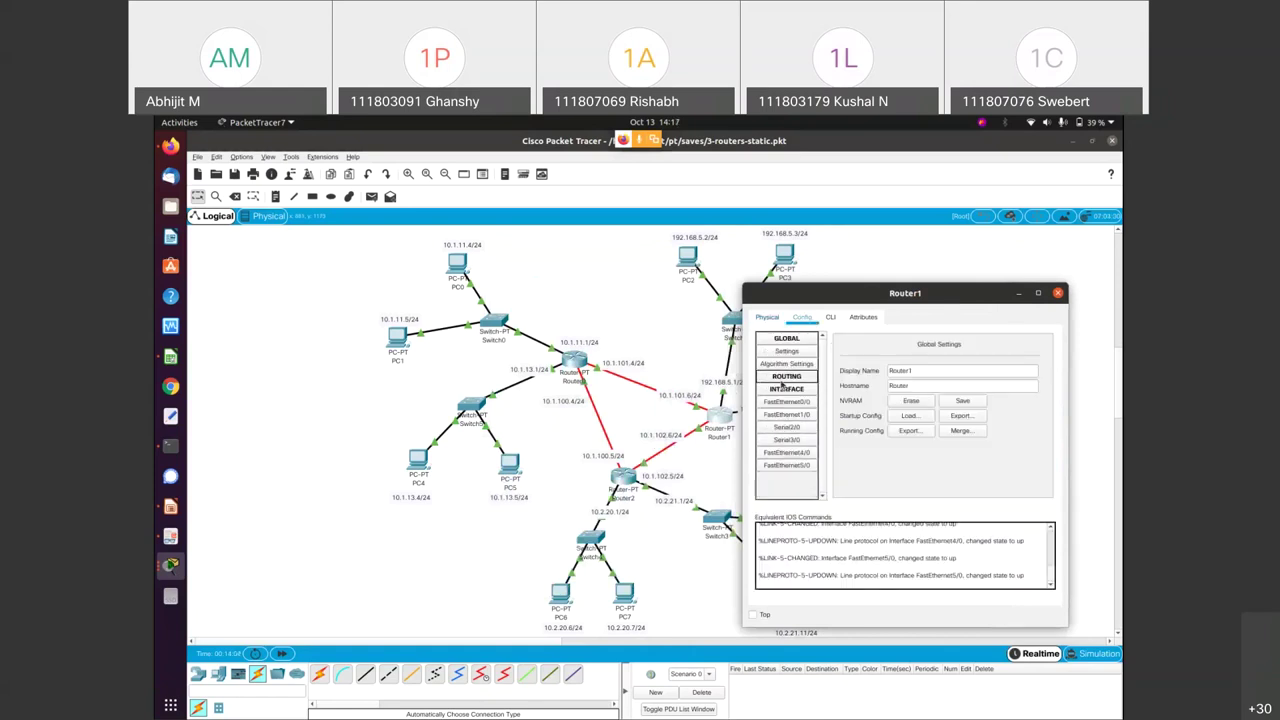
click(786, 376)
click(786, 389)
drag(845, 294, 903, 286)
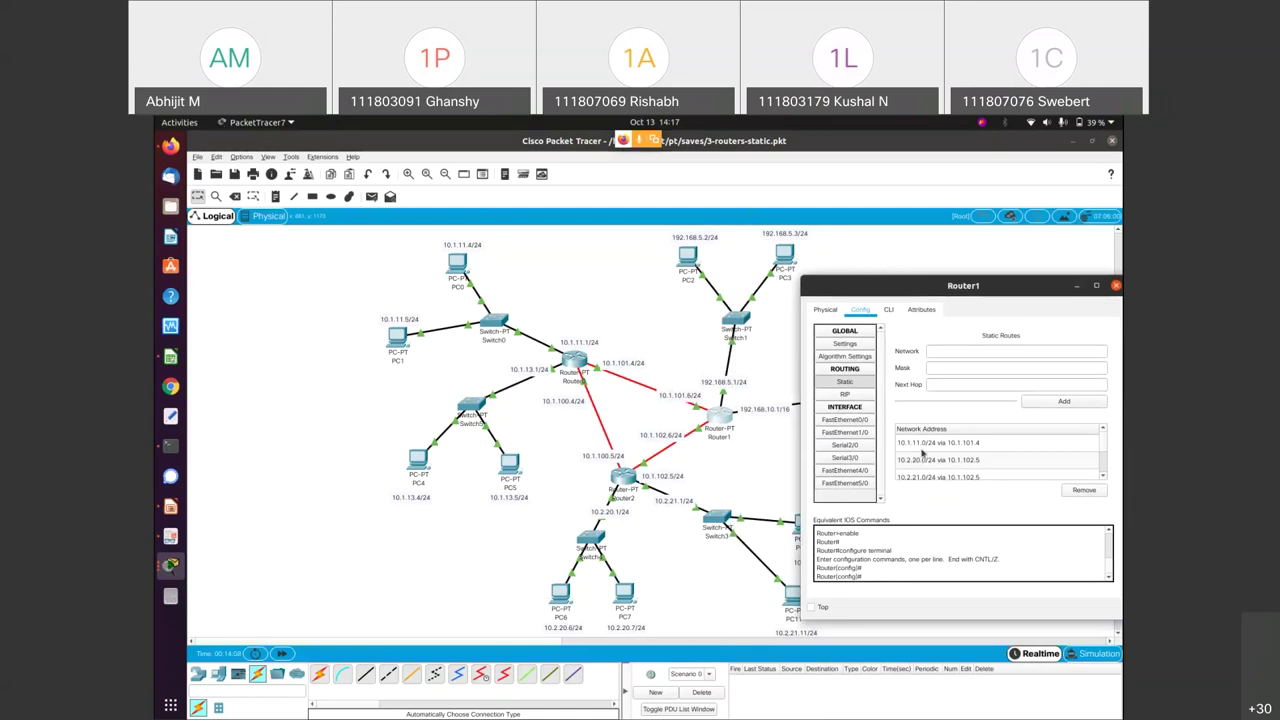
Step: Trace Router1's 10.1.11.0/24 static route to the PC0 and PC1 network through Router0's 10.1.101.4/24 address label
click(923, 445)
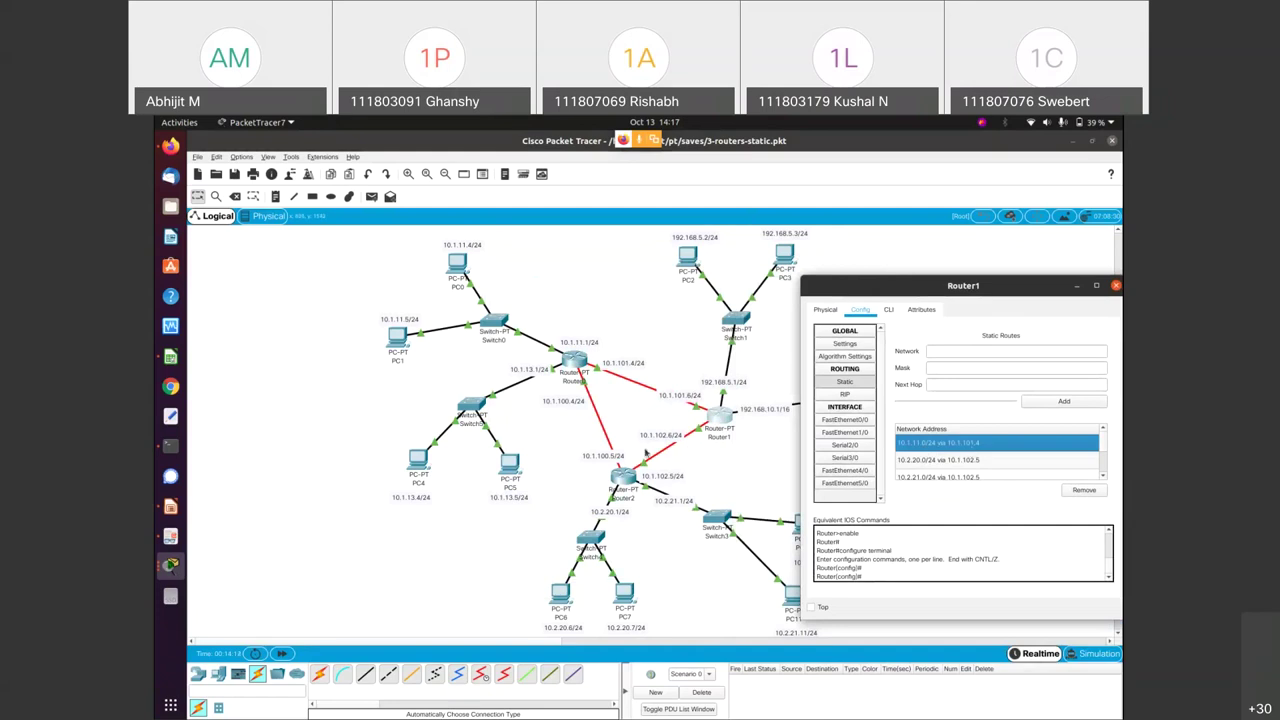
click(482, 268)
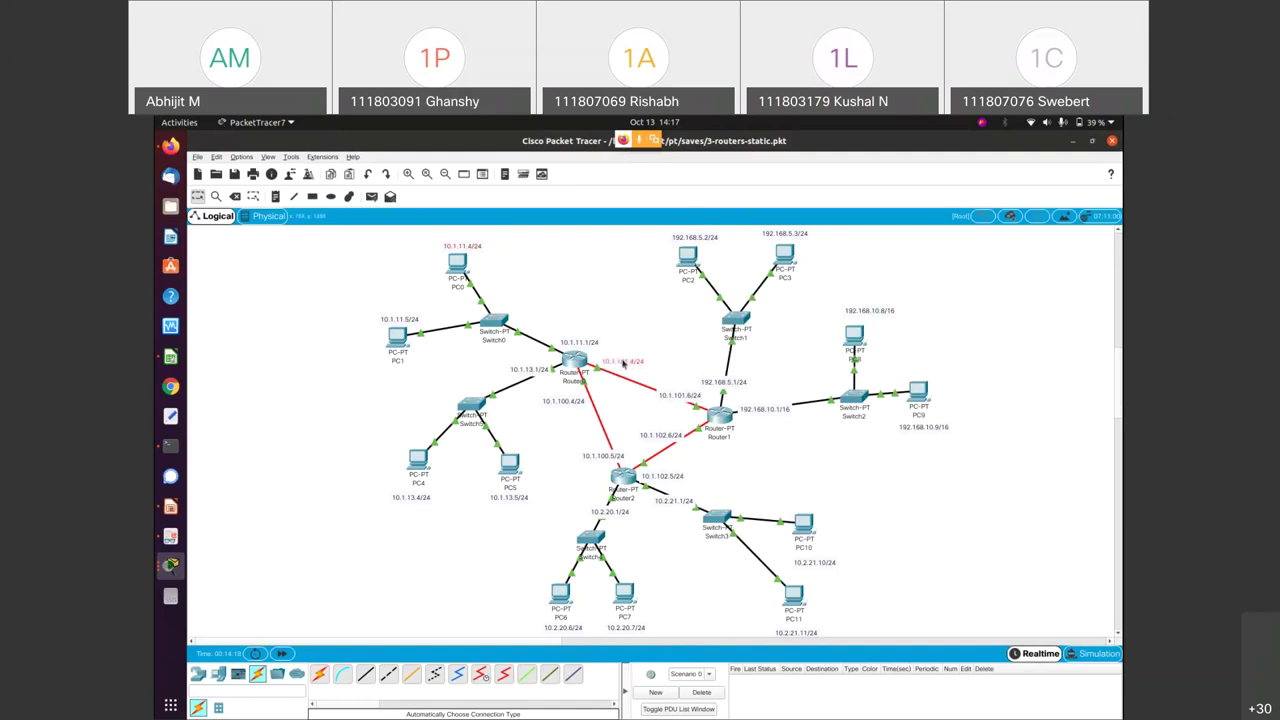
drag(607, 230, 882, 278)
click(724, 422)
drag(724, 422, 728, 425)
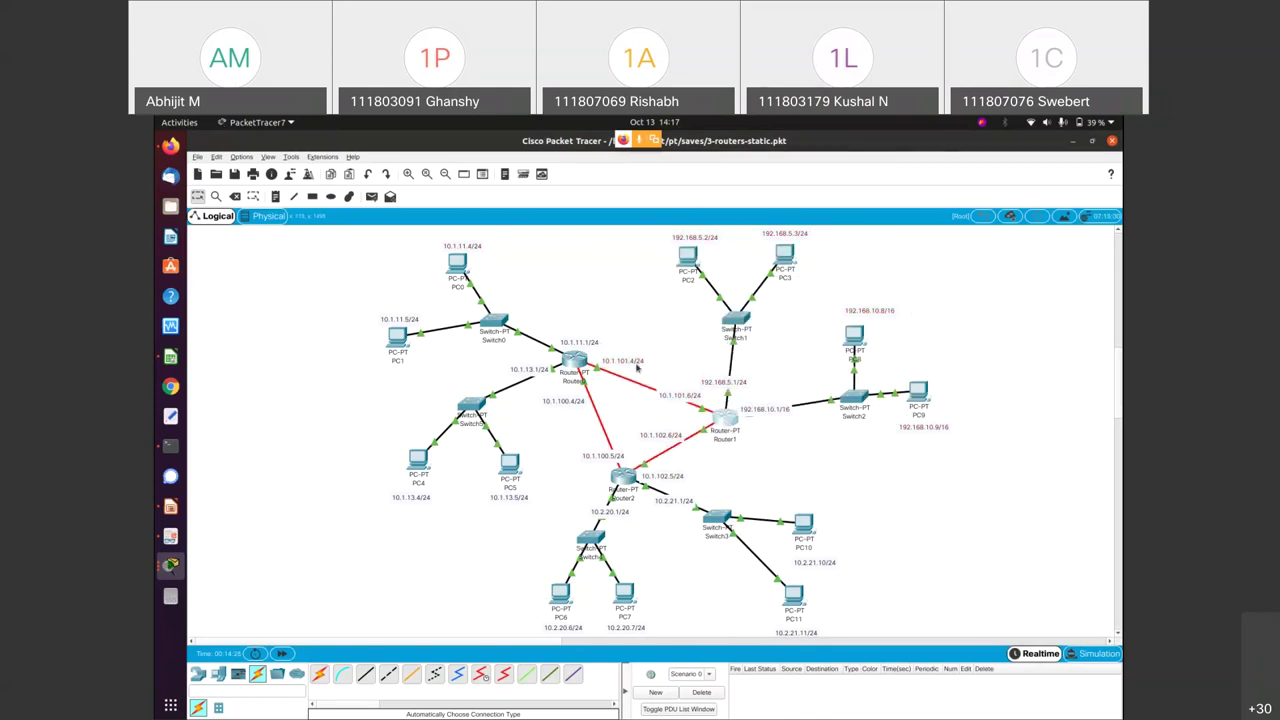
click(600, 356)
mouse_move(608, 362)
mouse_down()
mouse_move(668, 380)
mouse_move(627, 348)
mouse_move(625, 362)
mouse_up()
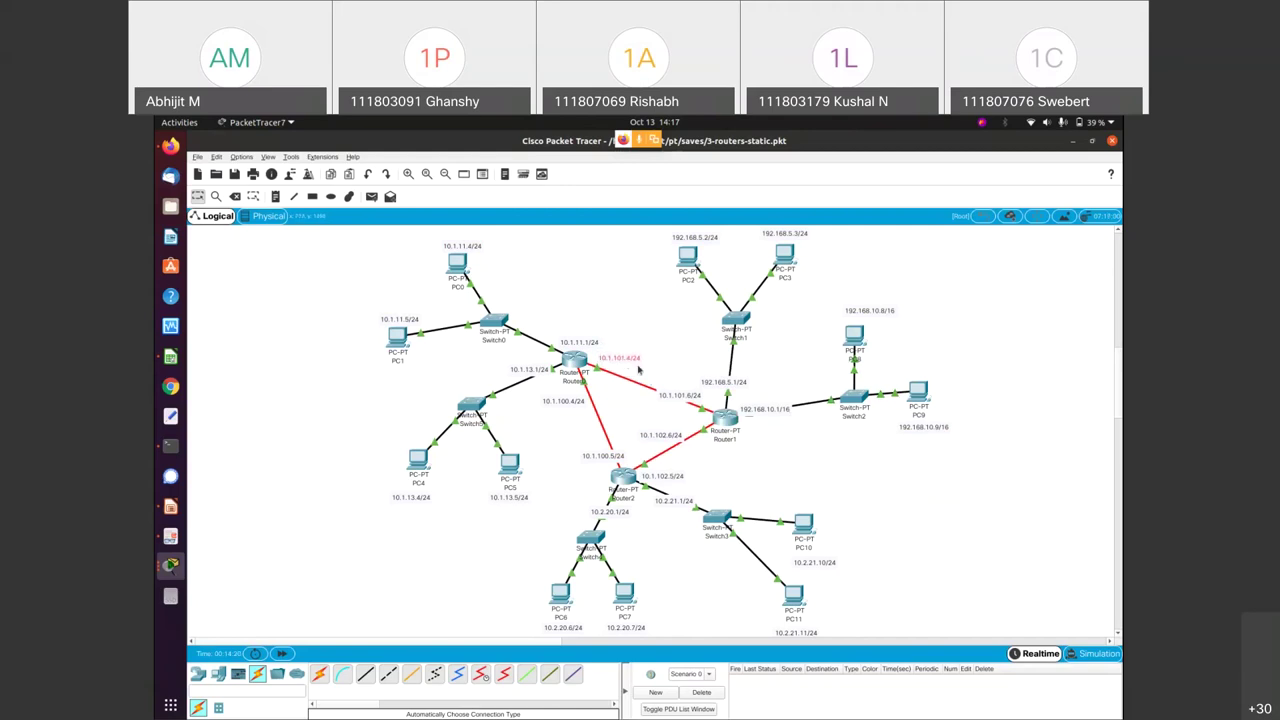
key(alt+Tab)
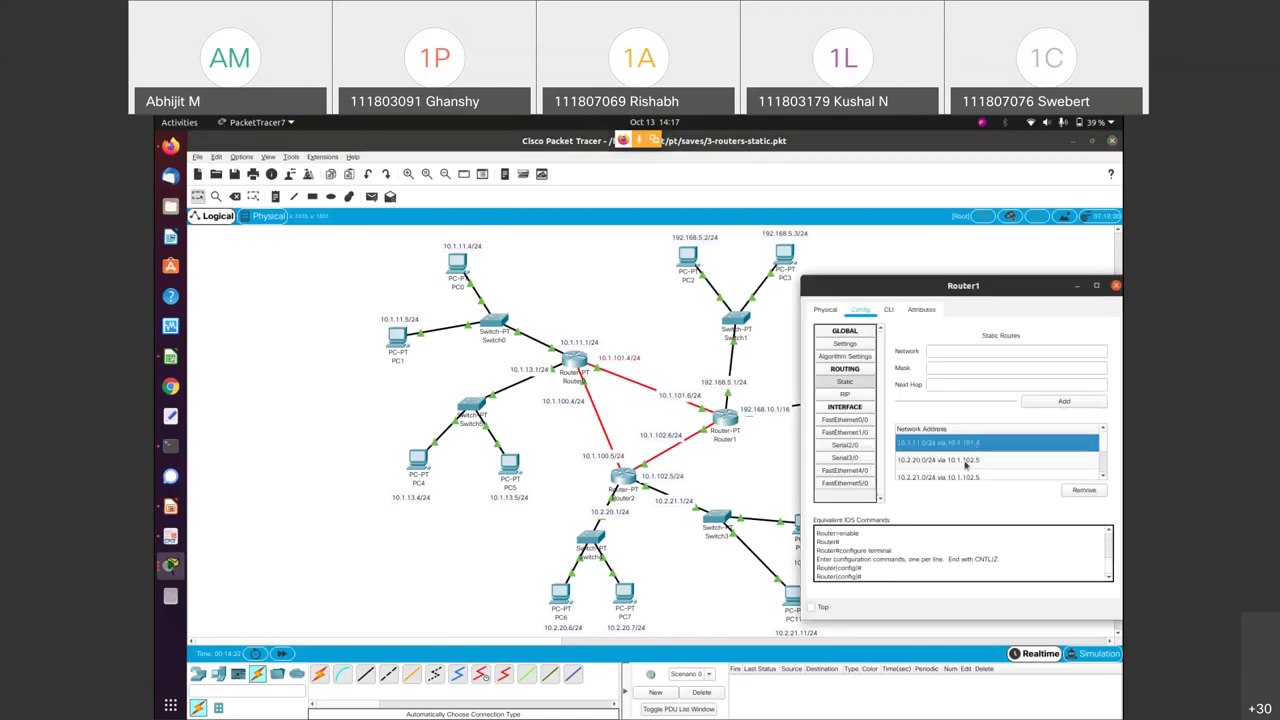
Step: Compare Router1's 10.2.20.0/24 static route with its next-hop address label 10.1.102.5/24 at Router2
scroll(975, 450, down, 1)
click(945, 441)
click(655, 476)
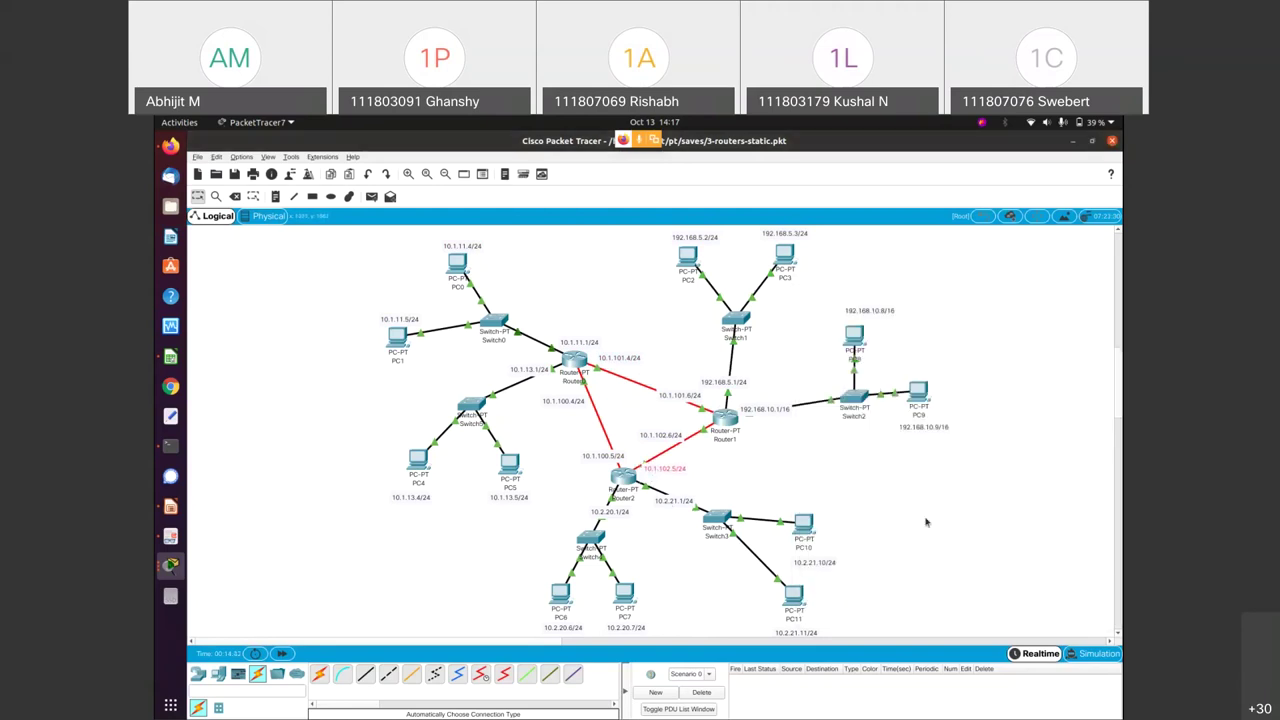
key(alt+Tab)
Step: Match Router1's 10.2.21.0/24 static route with PC11's network and examine its 10.1.13.0/24 route
click(928, 461)
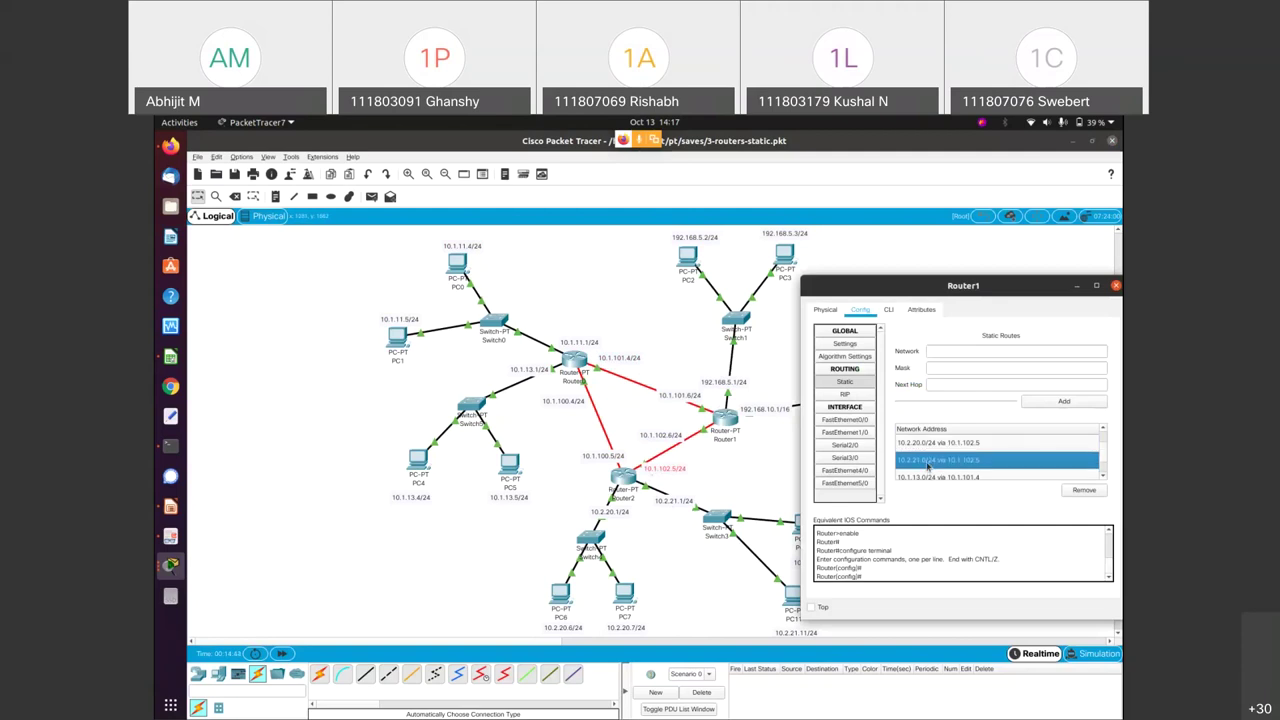
drag(790, 598, 777, 603)
key(alt+Tab)
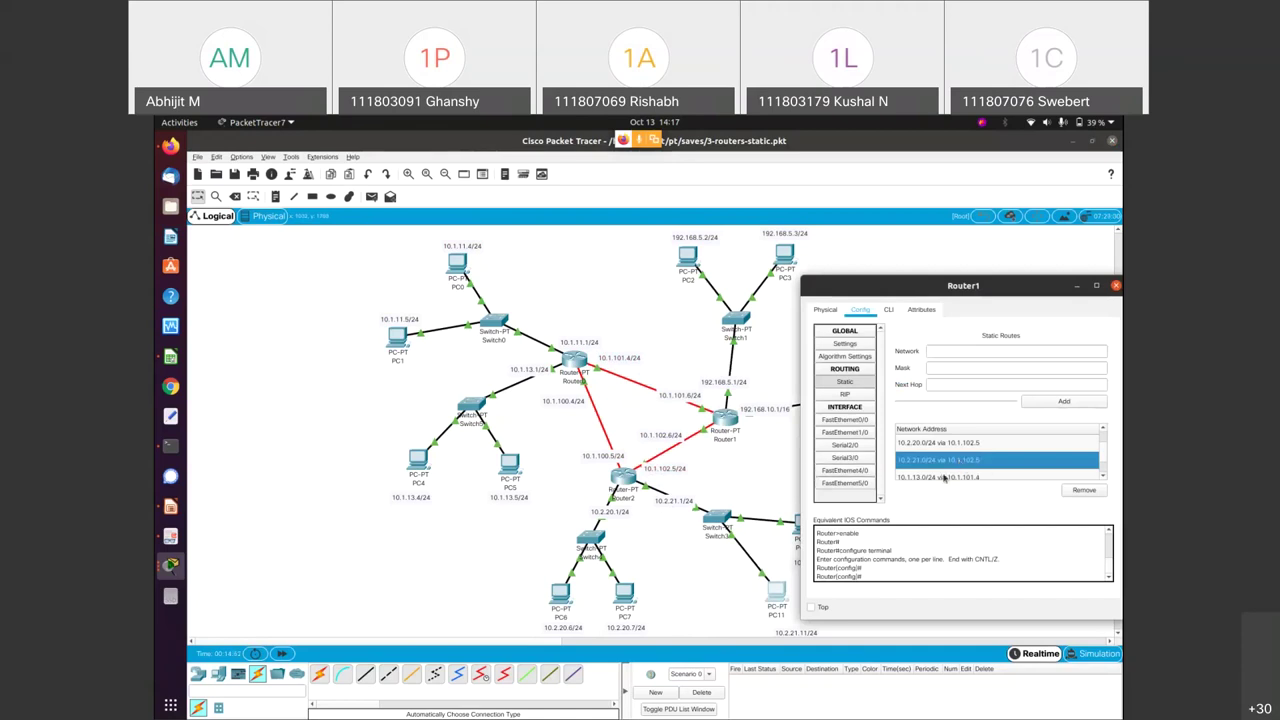
click(950, 476)
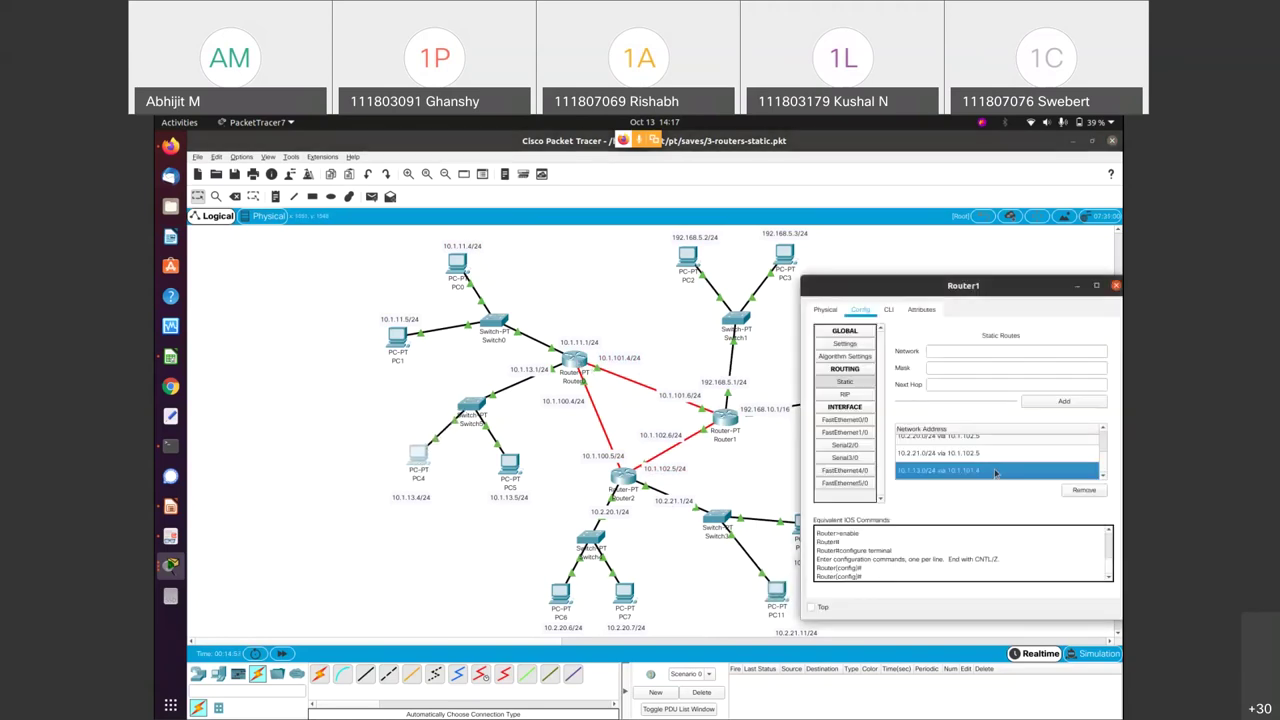
Step: Close Router1's configuration and take a brief look at Router2's device window
click(618, 352)
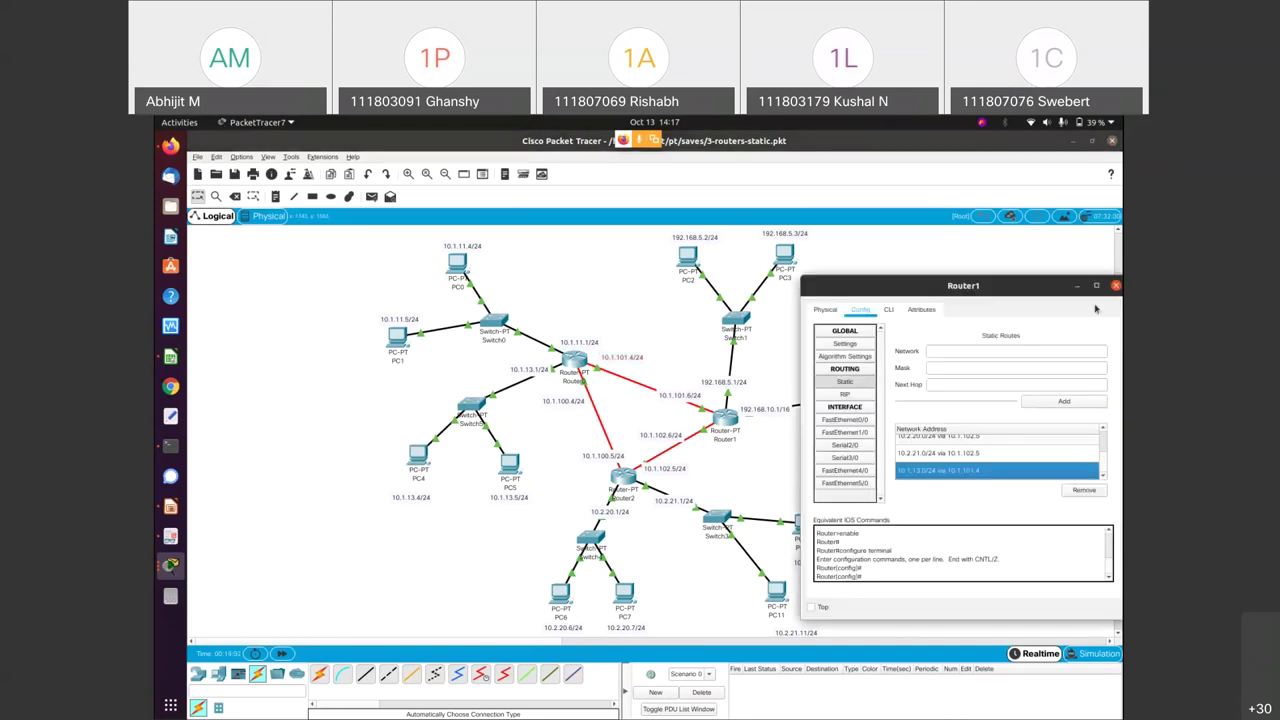
click(1116, 286)
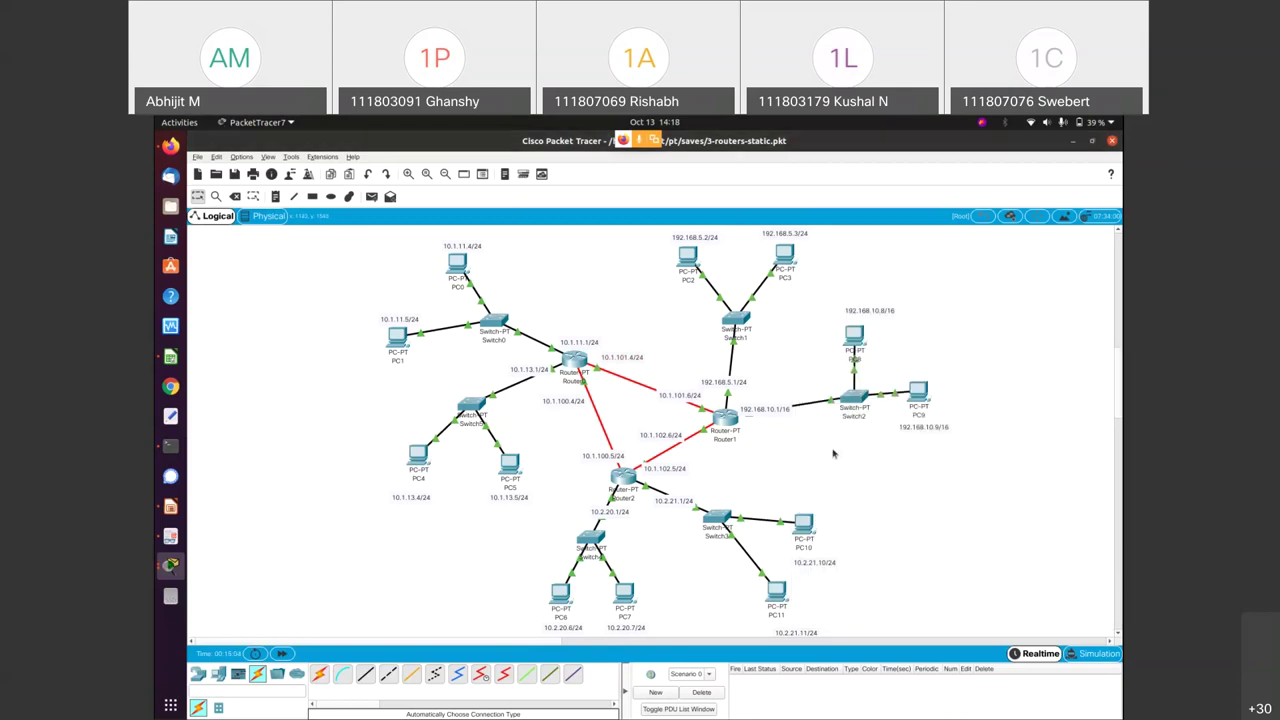
click(622, 475)
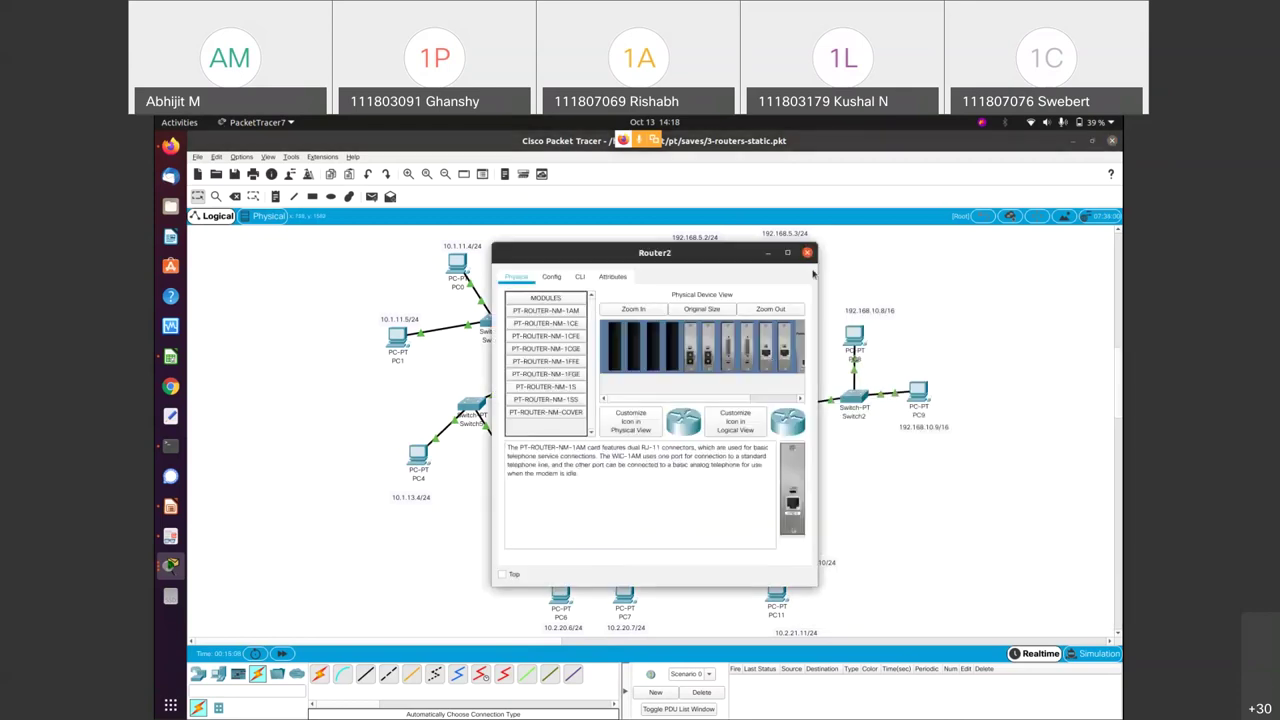
click(812, 252)
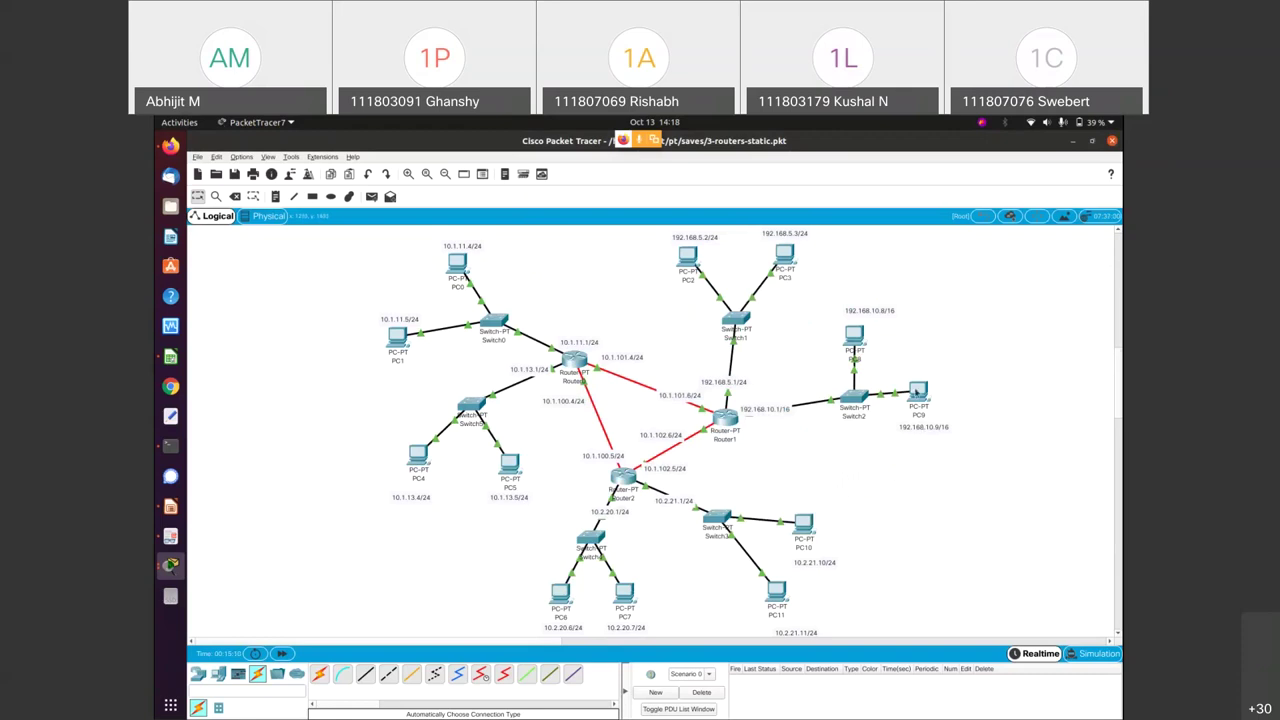
Step: Open PC9's command prompt beside the topology and ping PC9's own address 192.168.10.9, stopping it early
mouse_move(916, 393)
click(918, 392)
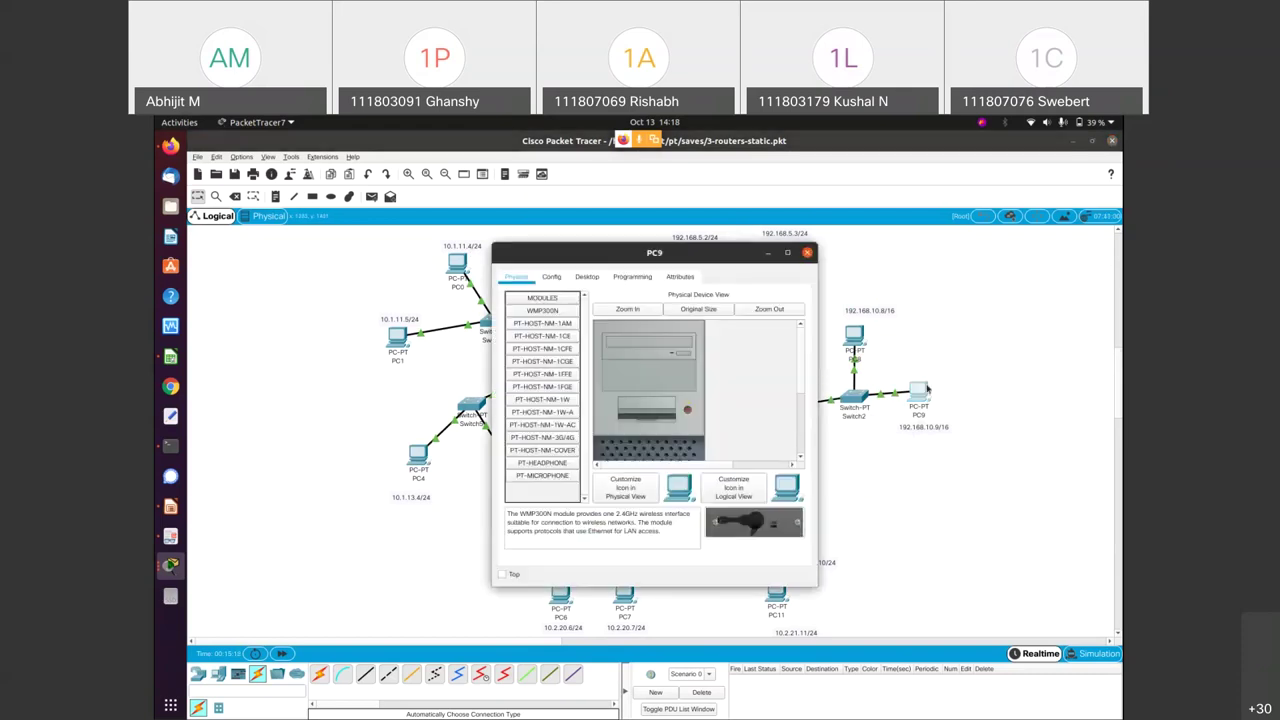
click(587, 276)
click(750, 320)
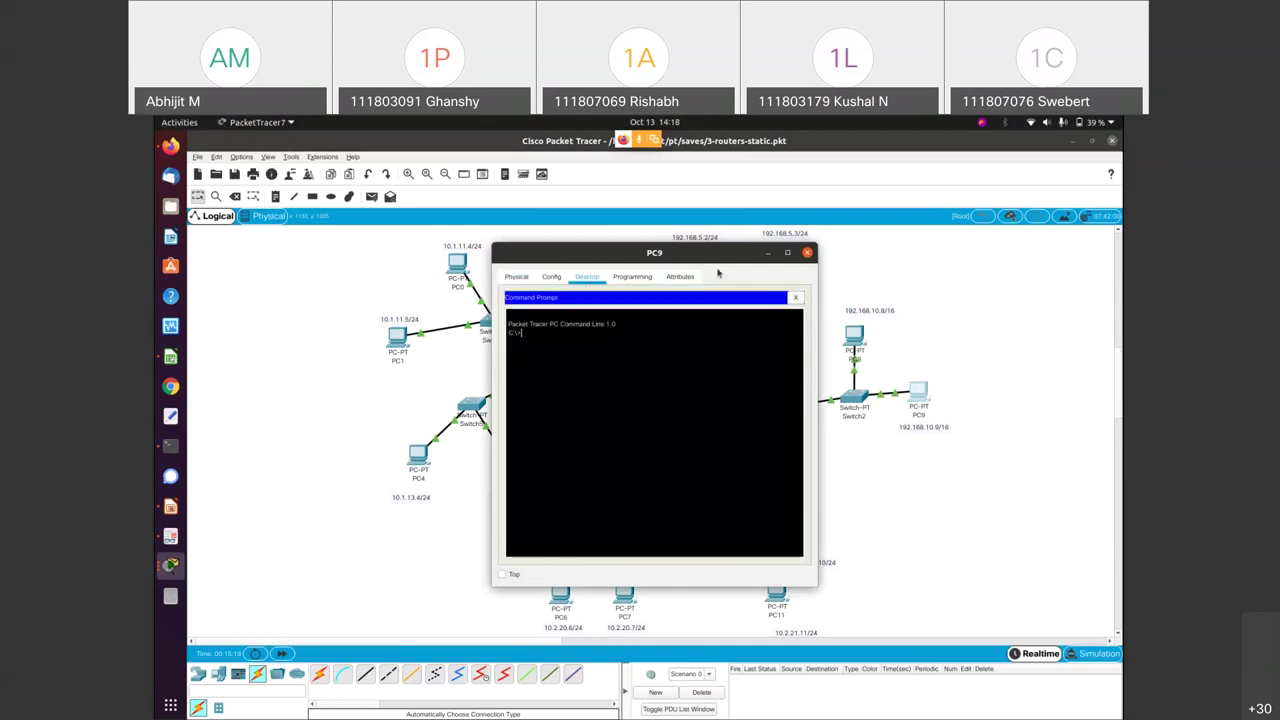
drag(640, 250, 944, 451)
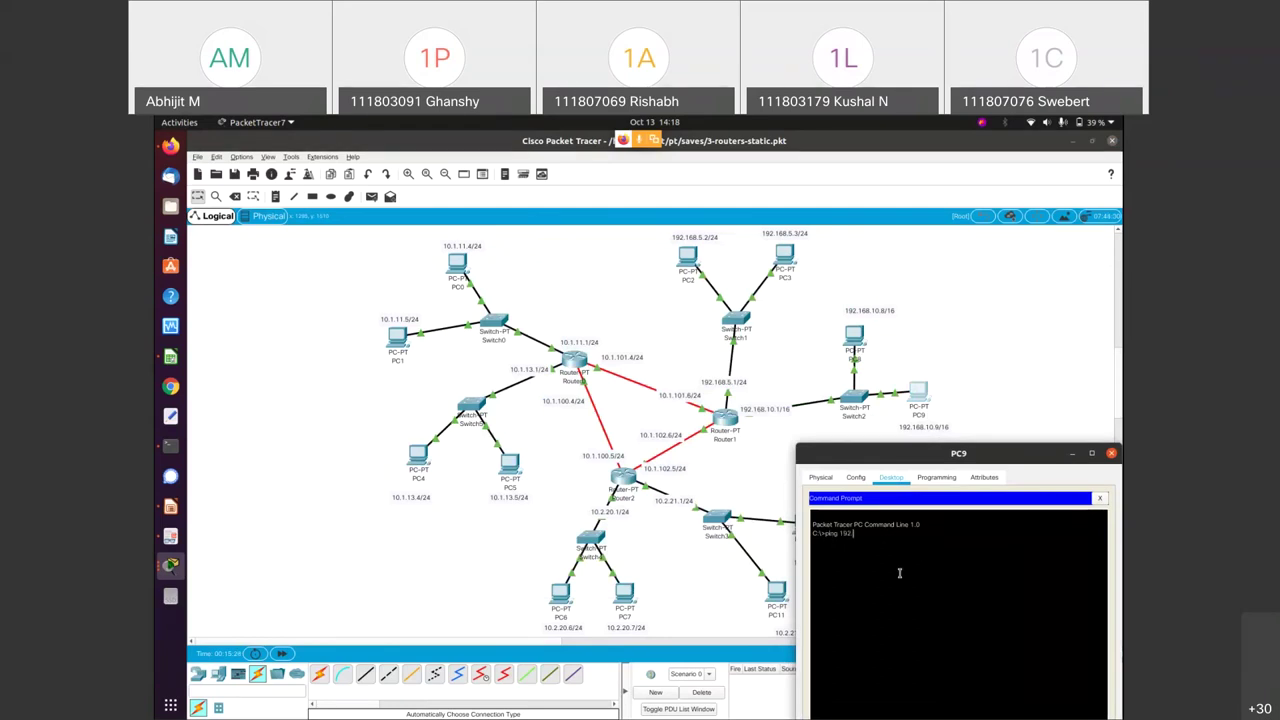
key(Return)
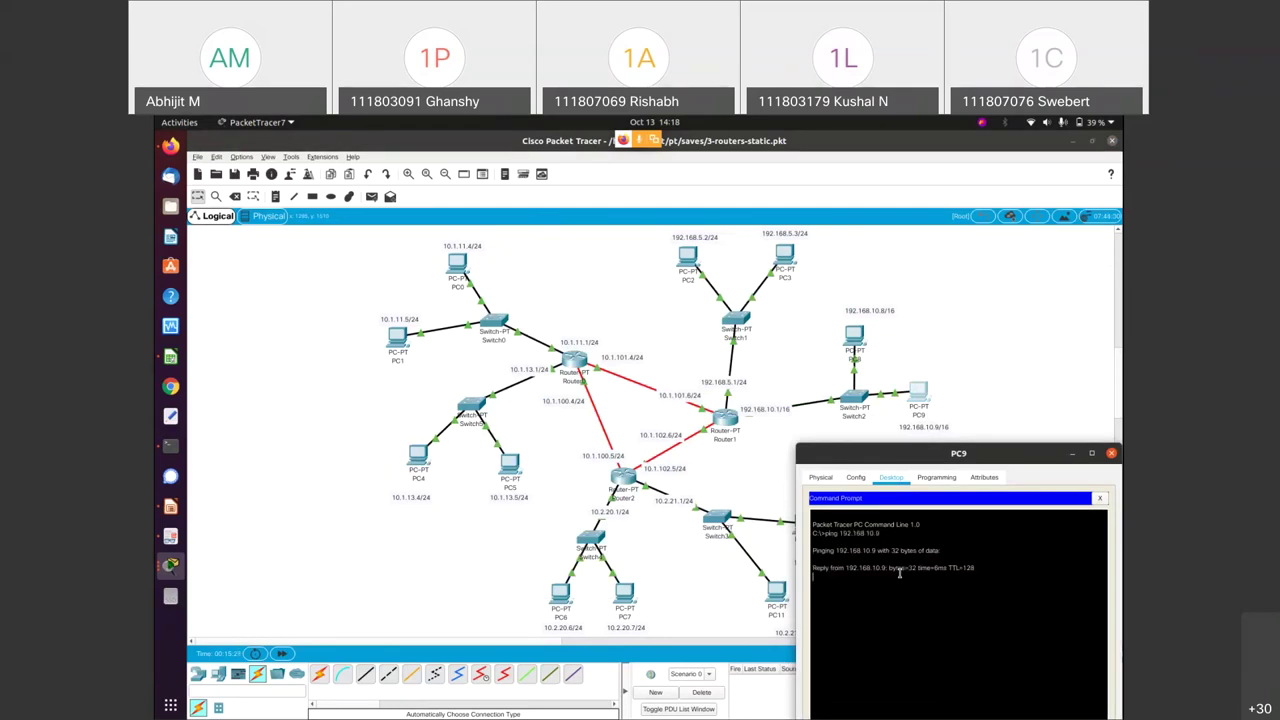
key(ctrl+c)
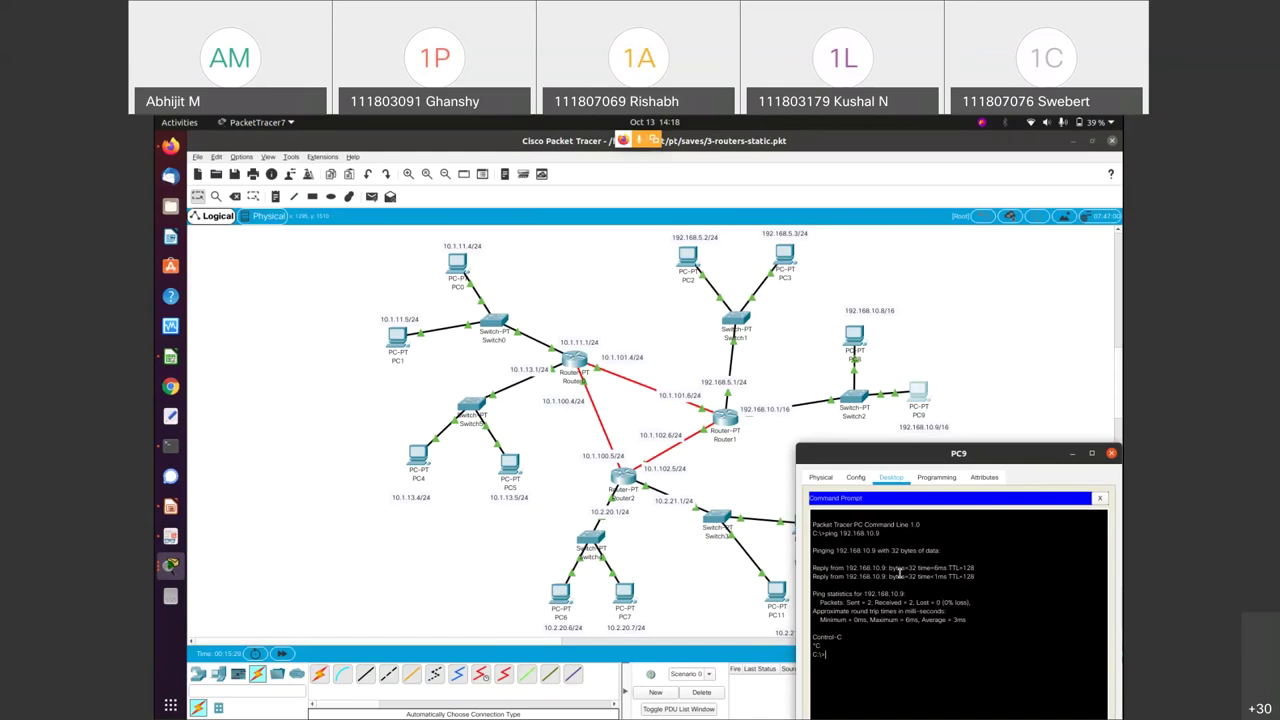
Step: Ping PC8 at 192.168.10.8 and PC2 at 192.168.5.2 from PC9's command prompt
drag(921, 458, 312, 381)
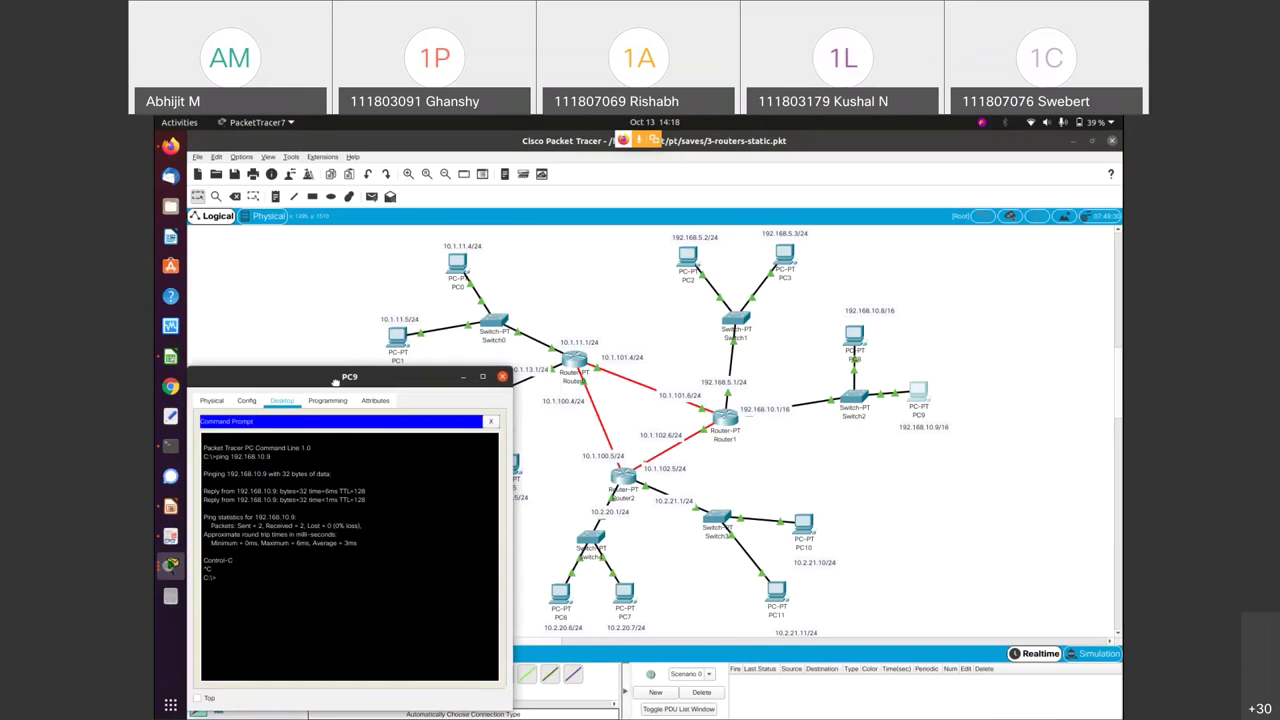
text(192.168.10.8)
key(Return)
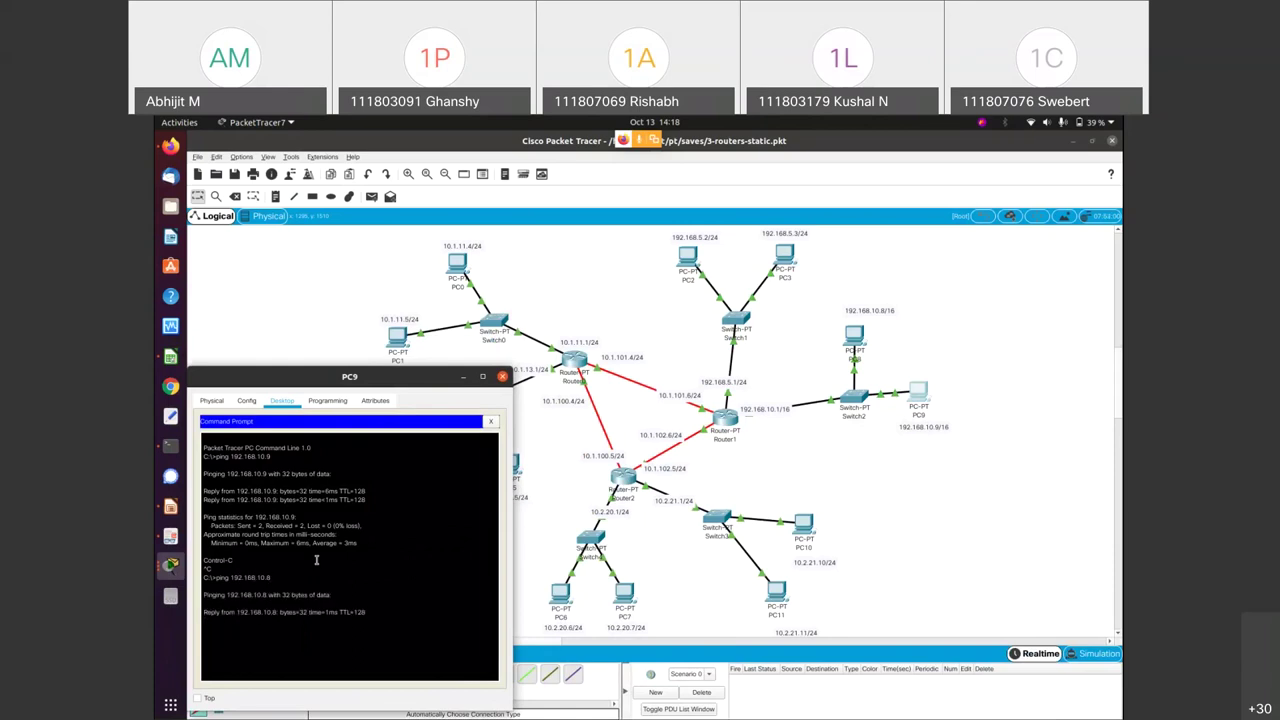
key(ctrl+c)
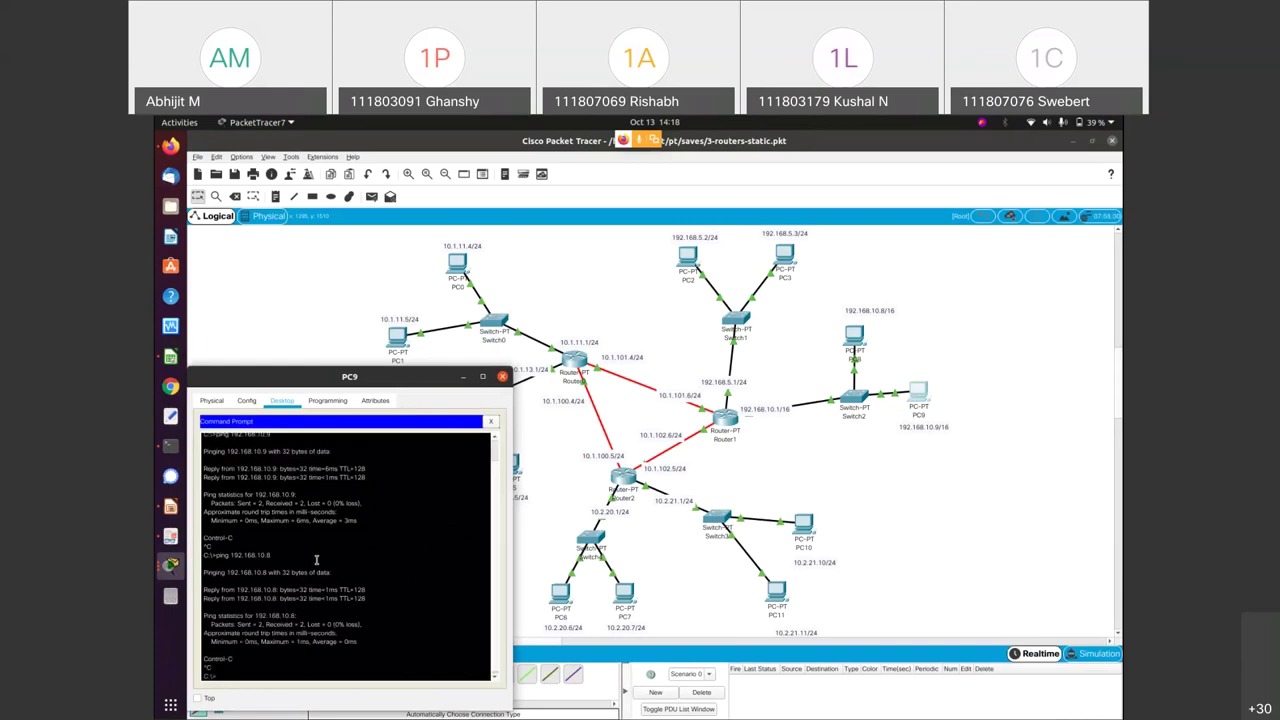
text(ping 192.168.5.2)
key(Return)
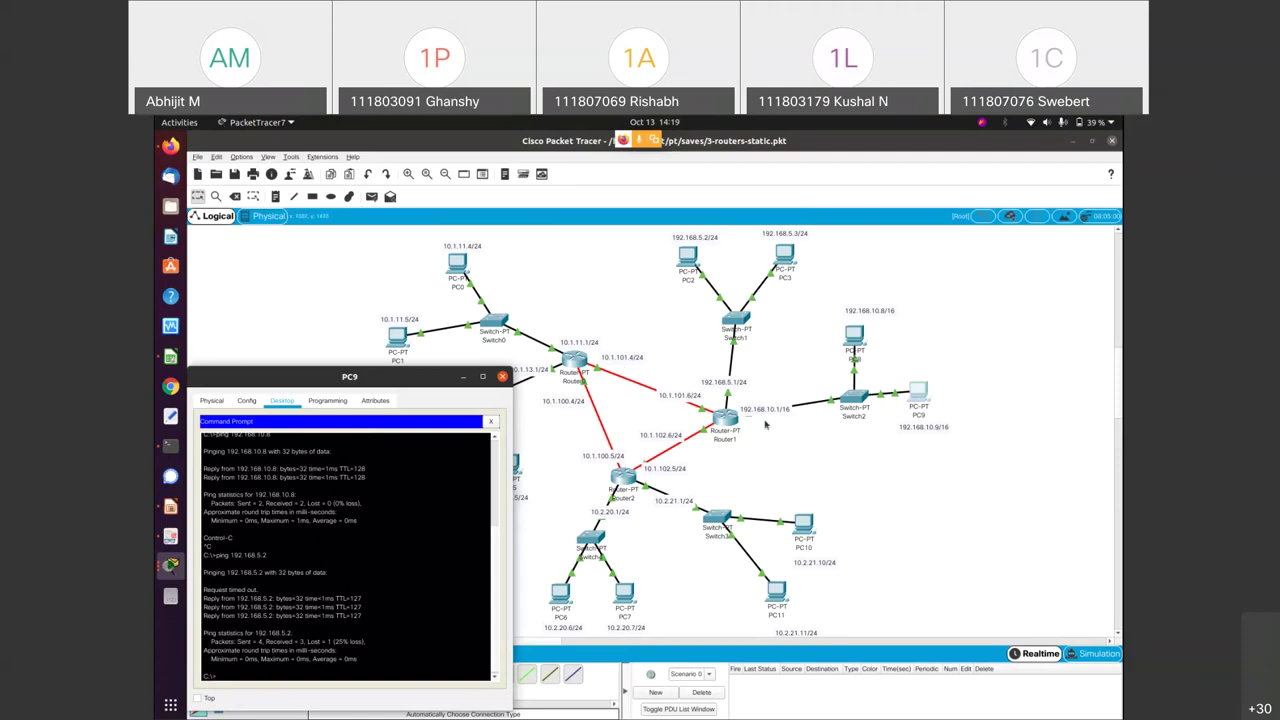
Step: Shift PC9's icon slightly and reposition the 10.1.101.6/24, 10.1.102.6/24 and 10.1.102.5/24 address labels near their router links
drag(921, 400, 938, 393)
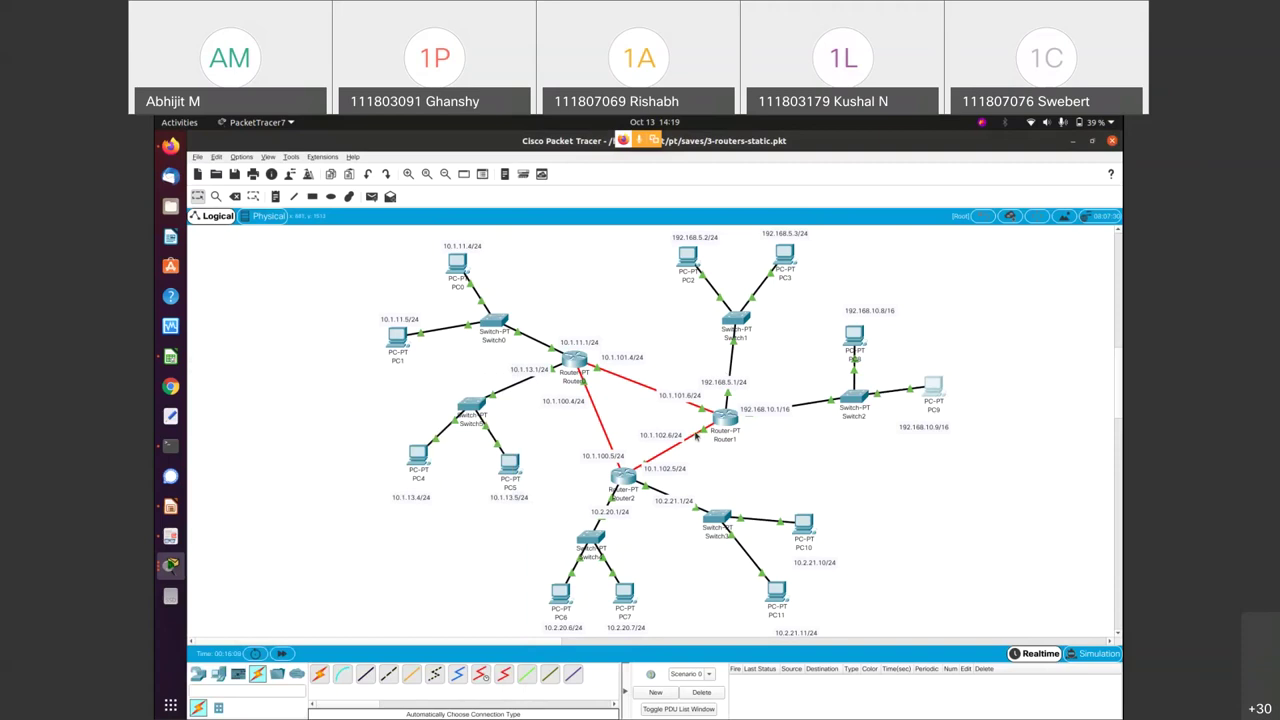
drag(673, 436, 692, 401)
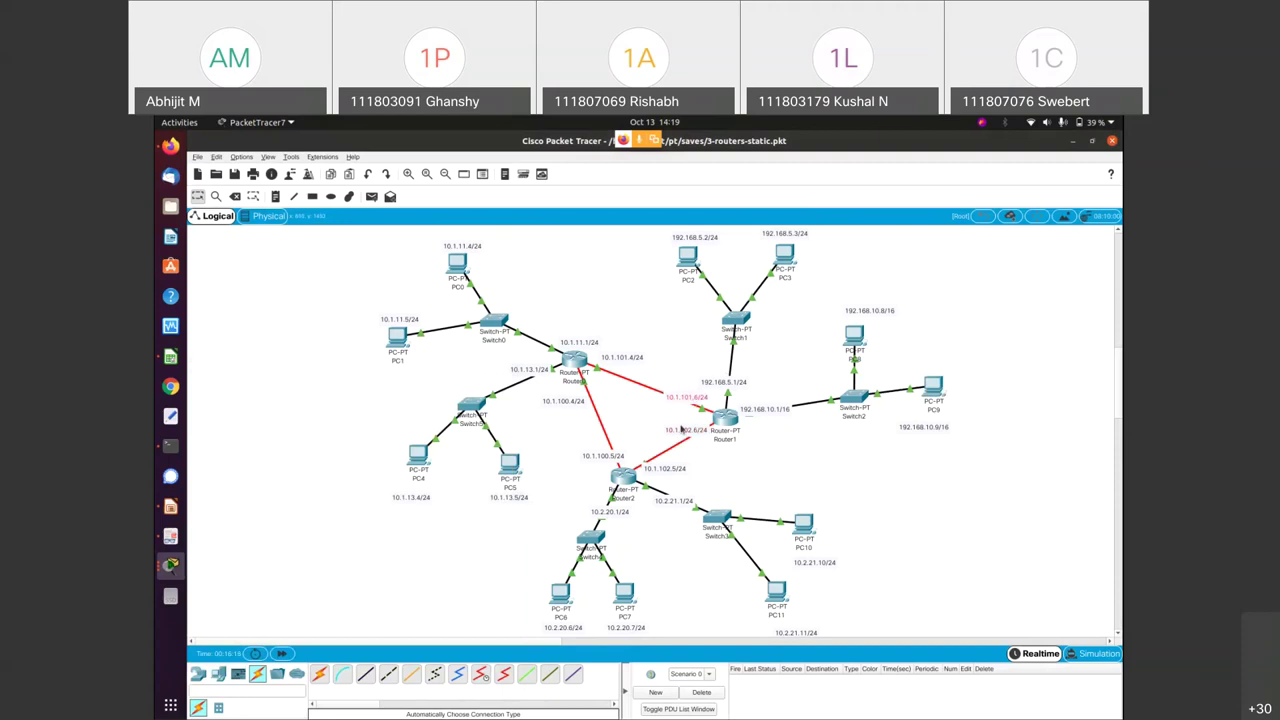
drag(673, 474, 661, 466)
Step: Ping both ends of the Router1–Router2 link, 10.1.102.6 and 10.1.102.5, from PC9's command prompt
key(alt+Tab)
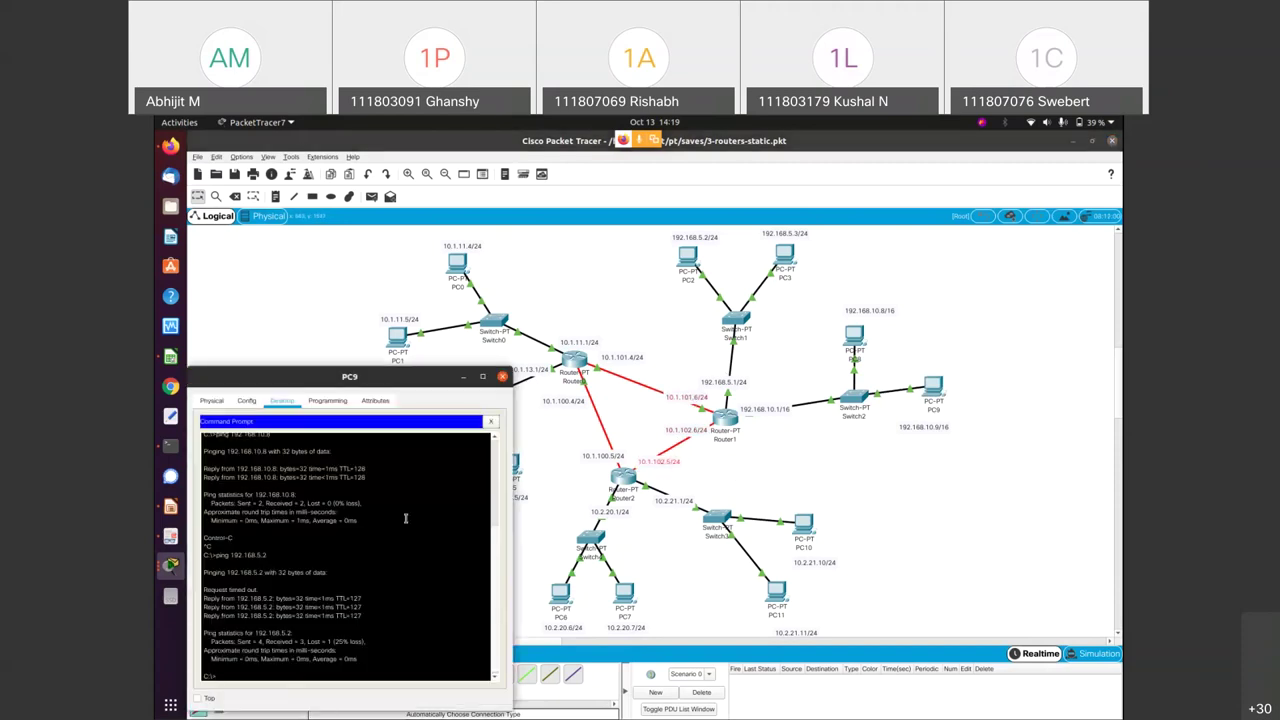
text(ping 10.1.102.6)
key(Return)
key(ctrl+c)
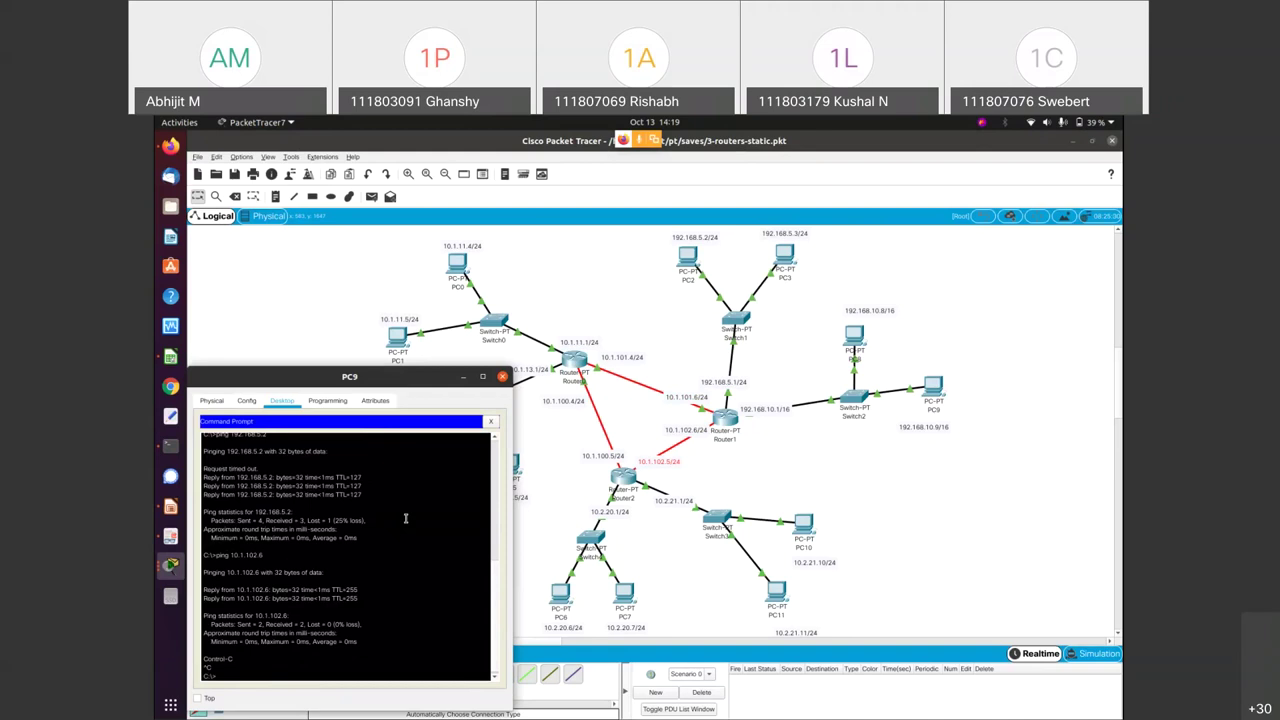
text(ping 10.1.102.5)
key(Return)
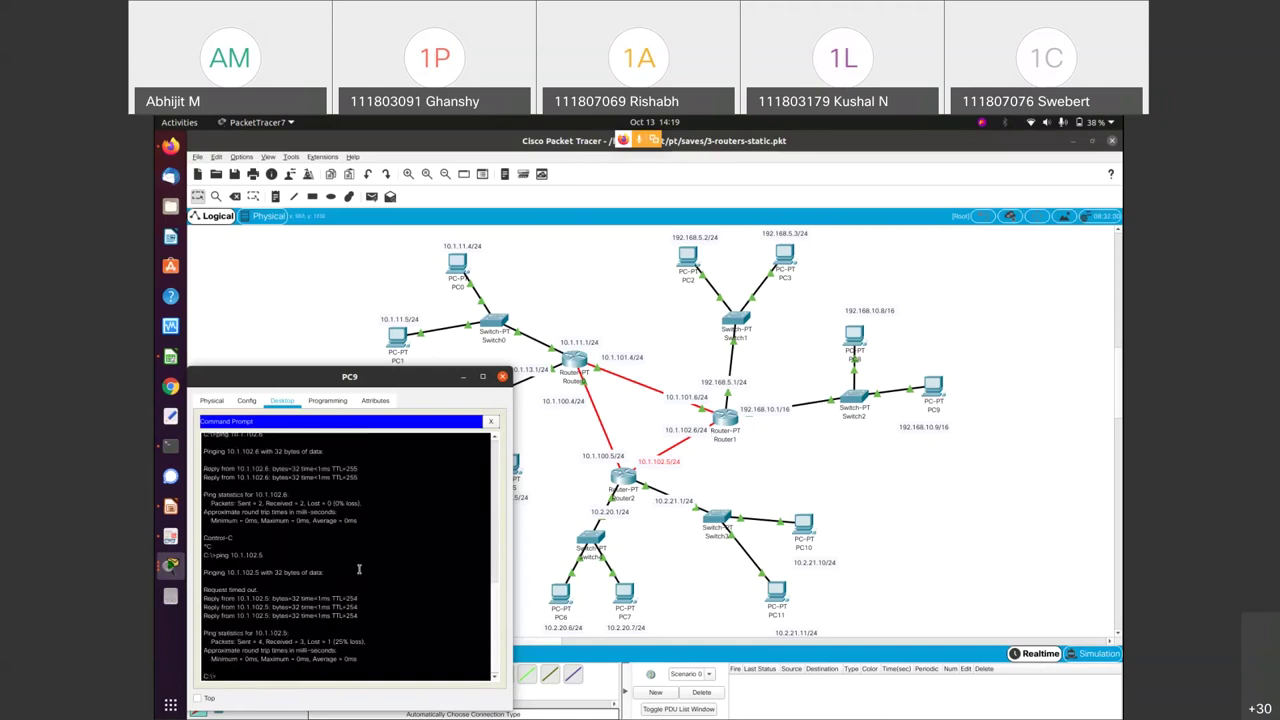
Step: Ping PC6 at 10.2.20.6 and PC0 at 10.1.11.4 from PC9's command prompt
text(ping 10.2.20.6)
key(Return)
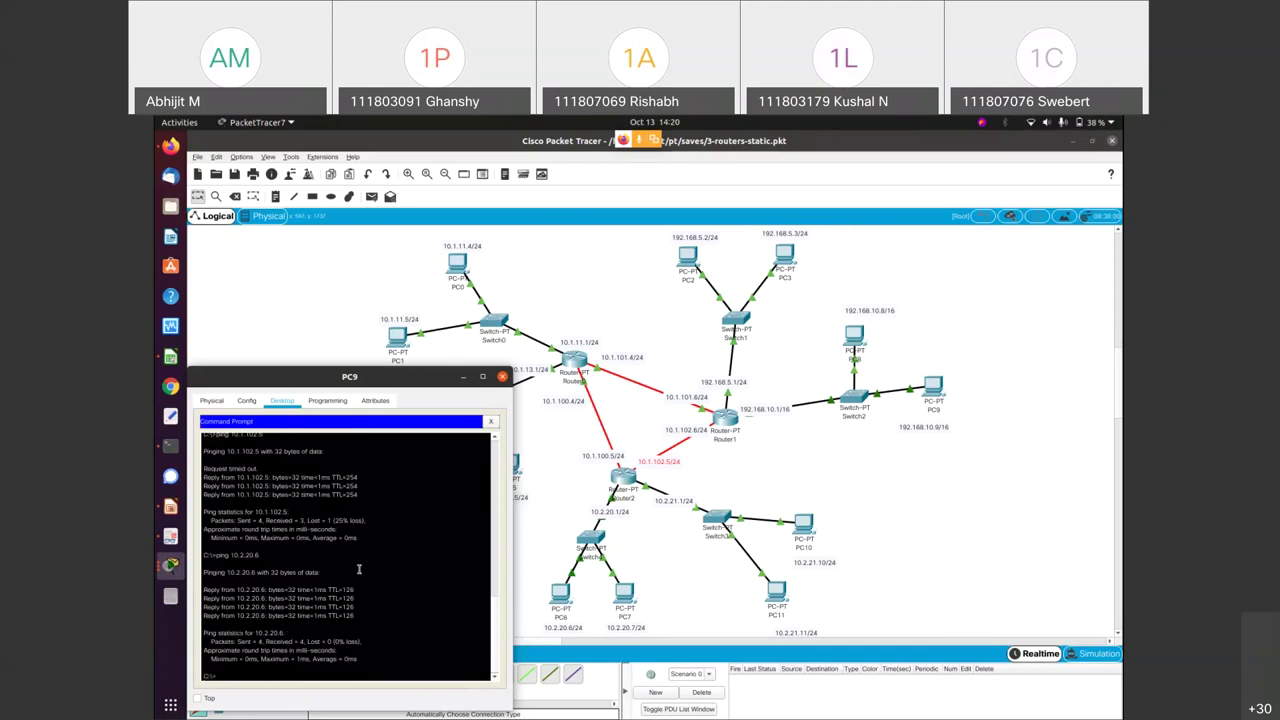
text(ing 10.1.11.4)
key(Return)
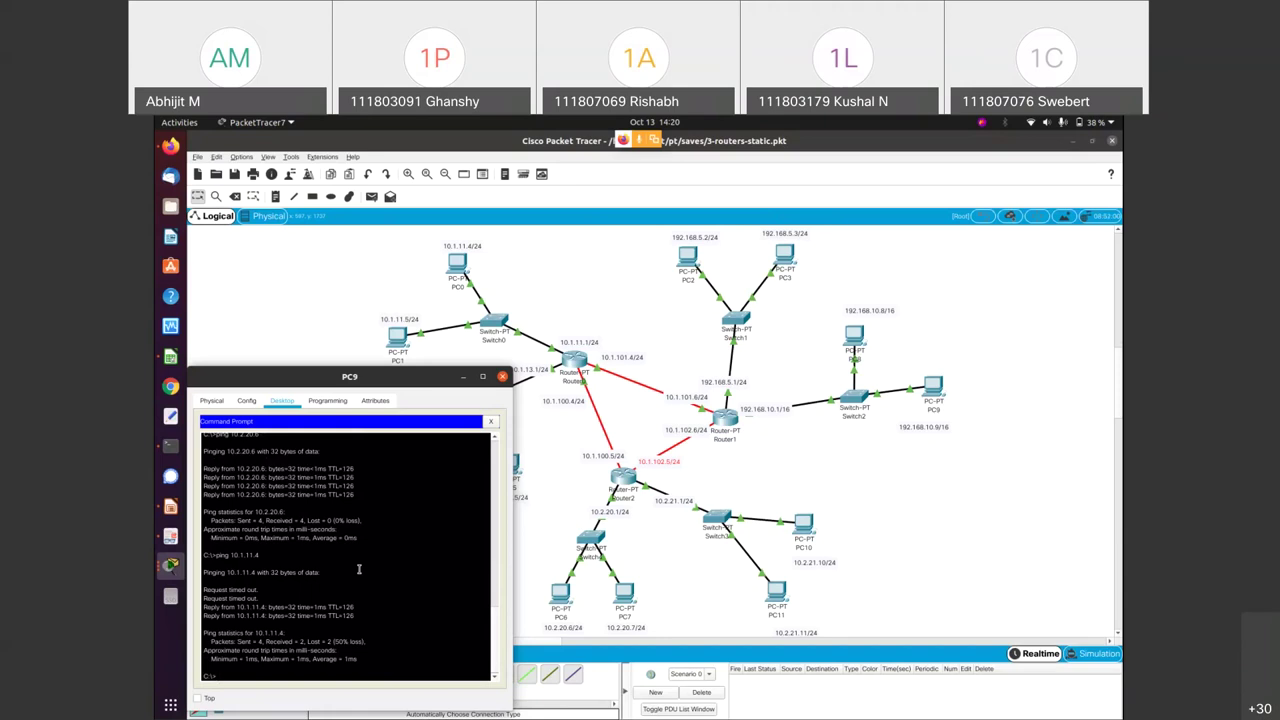
Step: Switch to the Webex meeting in Firefox, dismiss the screen-sharing notice and check the participant list and chat
key(alt+Tab)
key(alt+Tab)
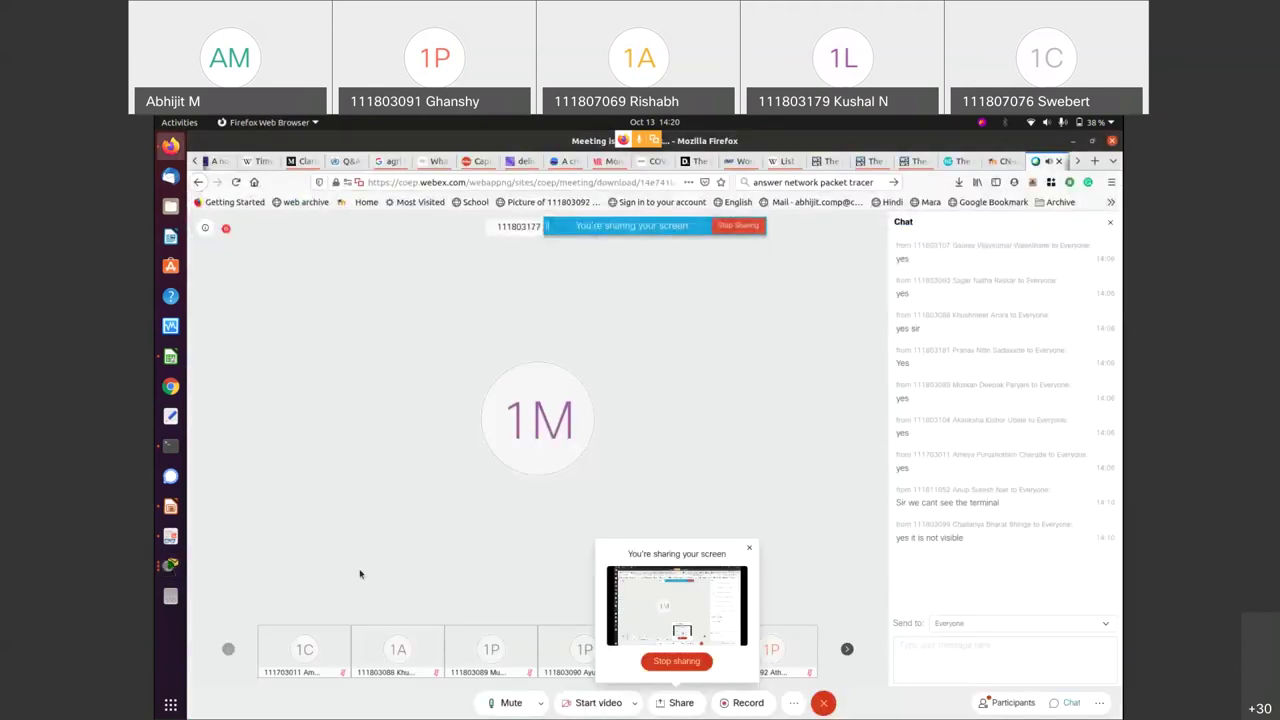
click(749, 549)
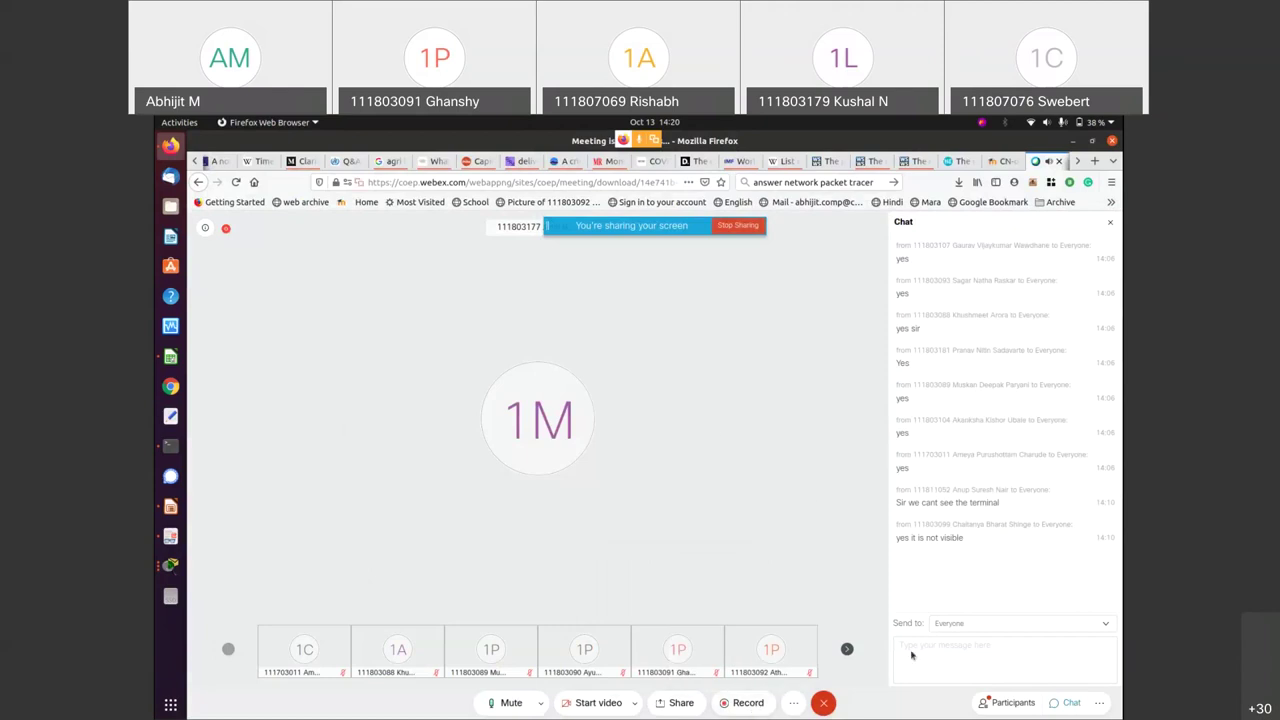
click(1007, 705)
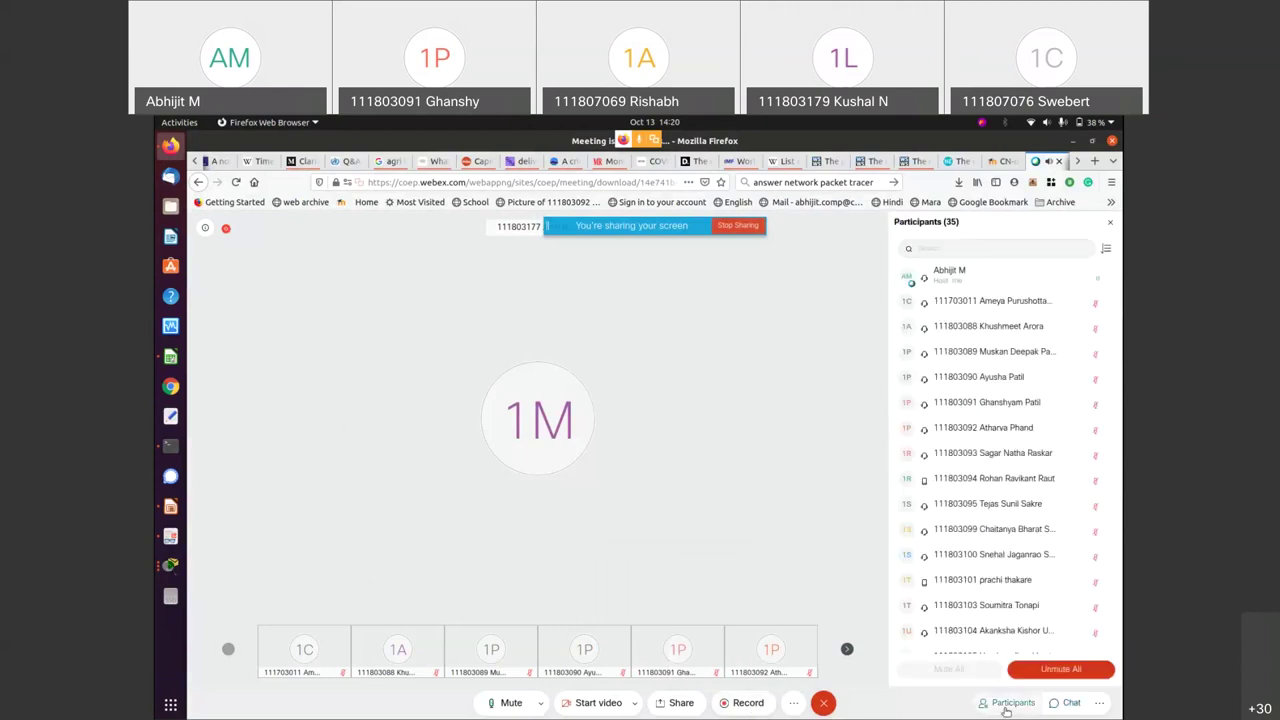
click(1066, 703)
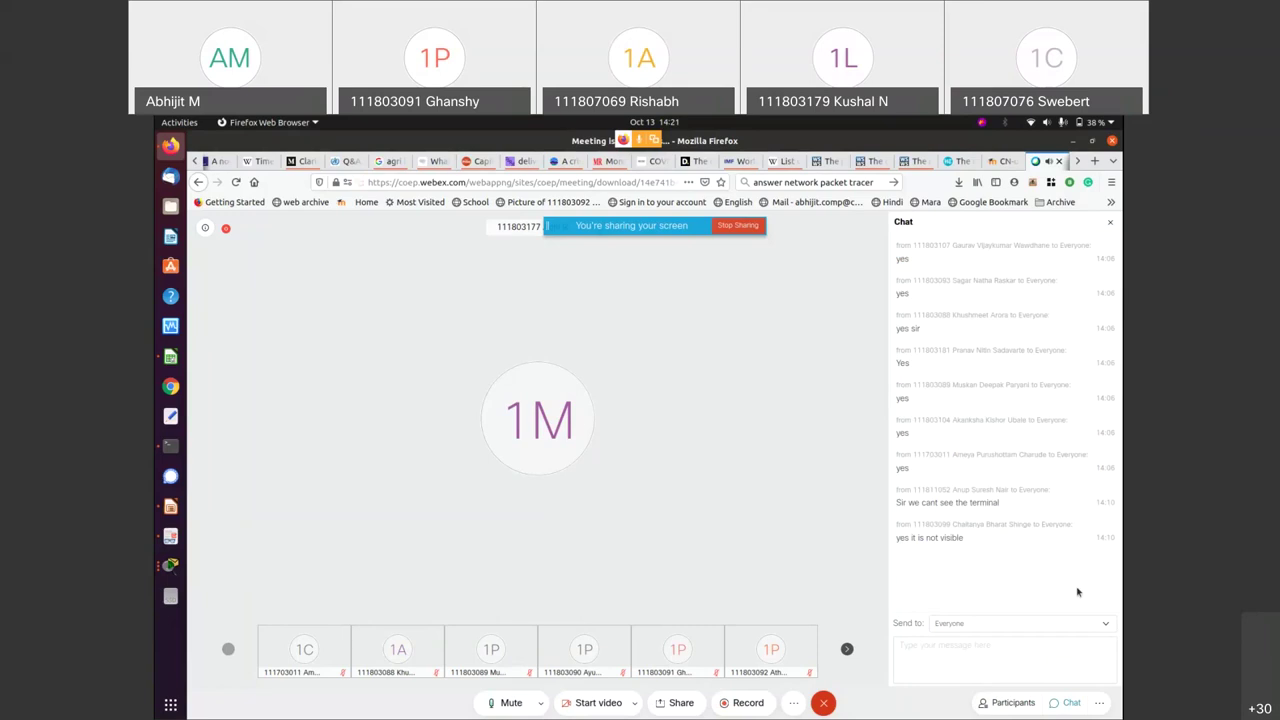
Step: Open the "(Assignment) Packet Tracer" page in the Moodle course's 12 October - 18 October section and read its diagram and instructions
click(997, 164)
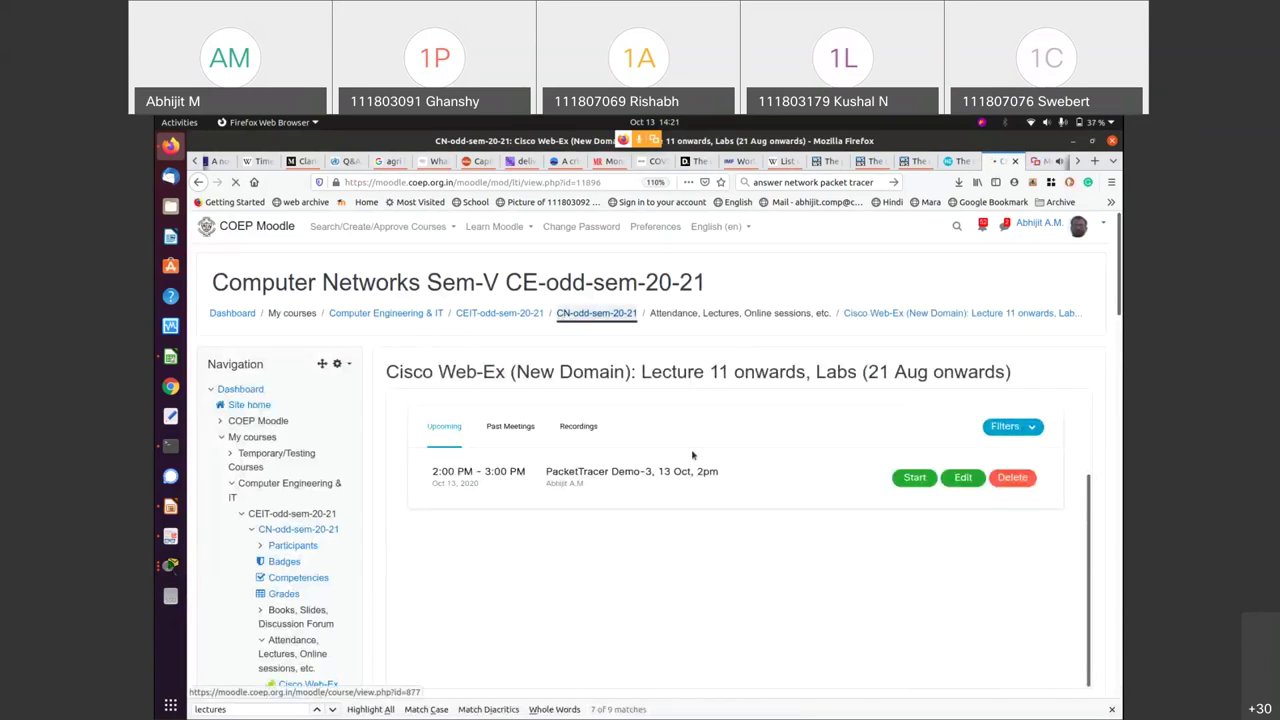
scroll(690, 455, down, 10)
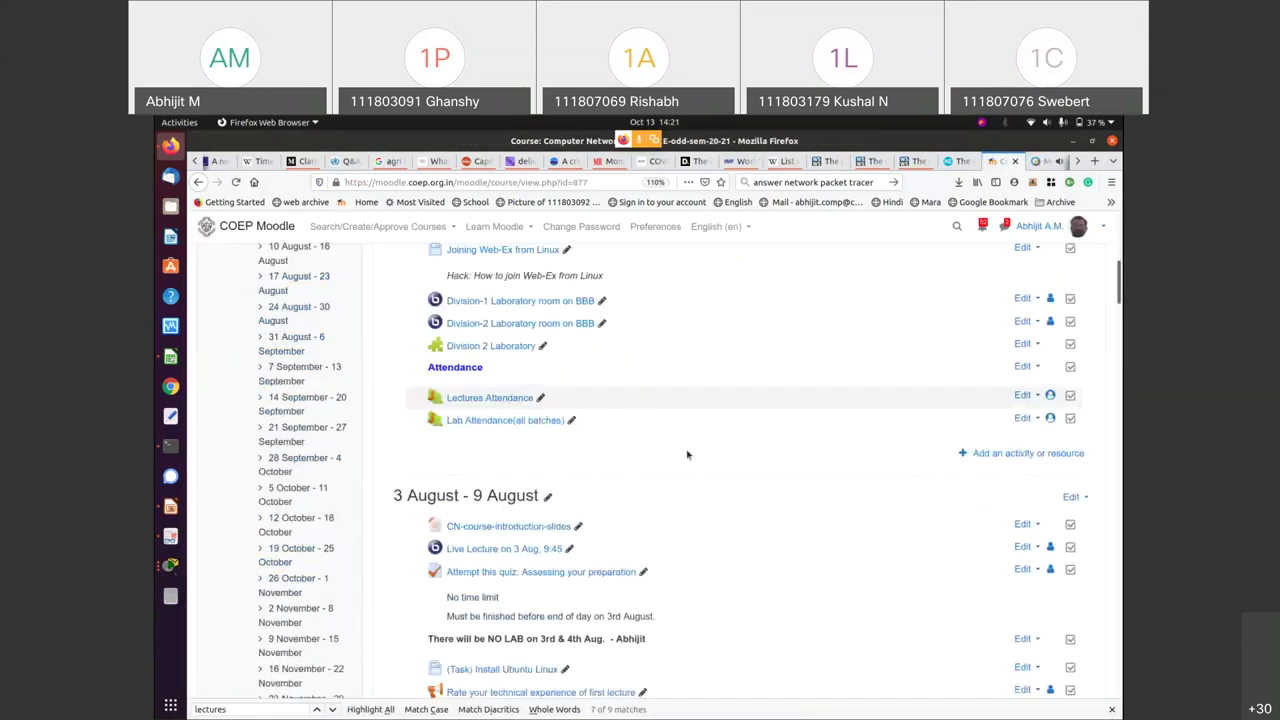
scroll(687, 455, down, 7)
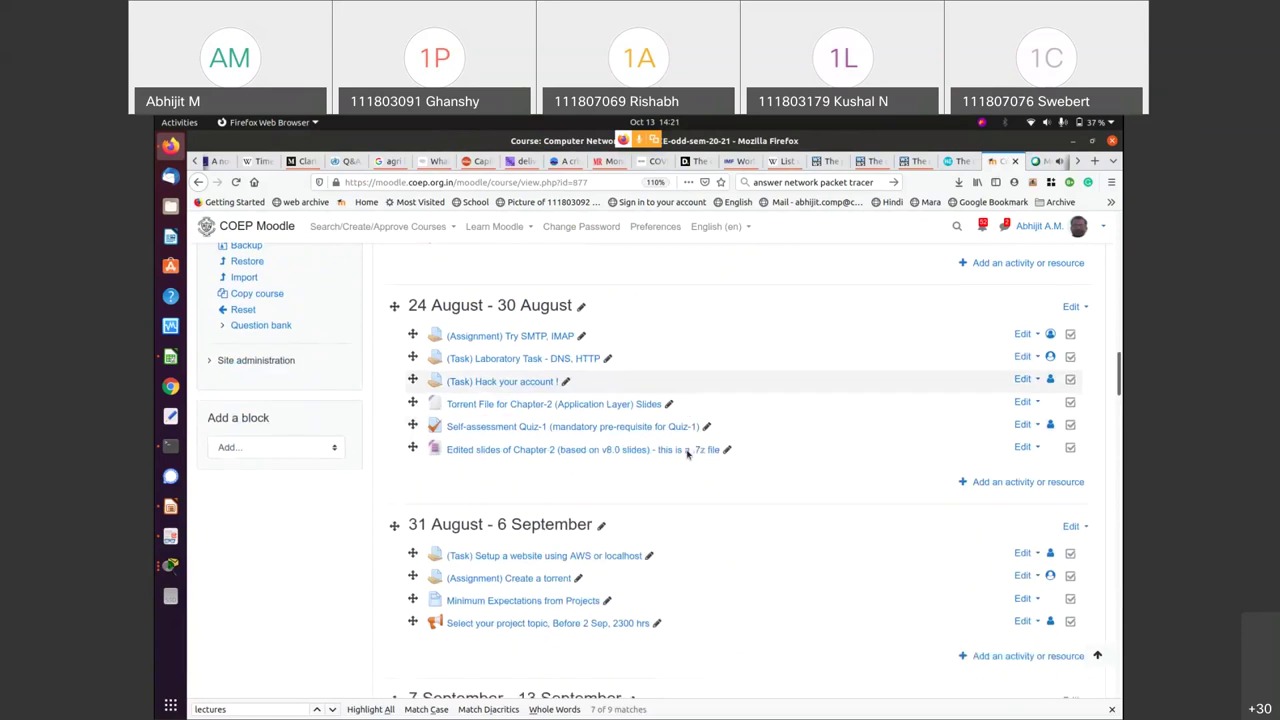
scroll(627, 492, down, 7)
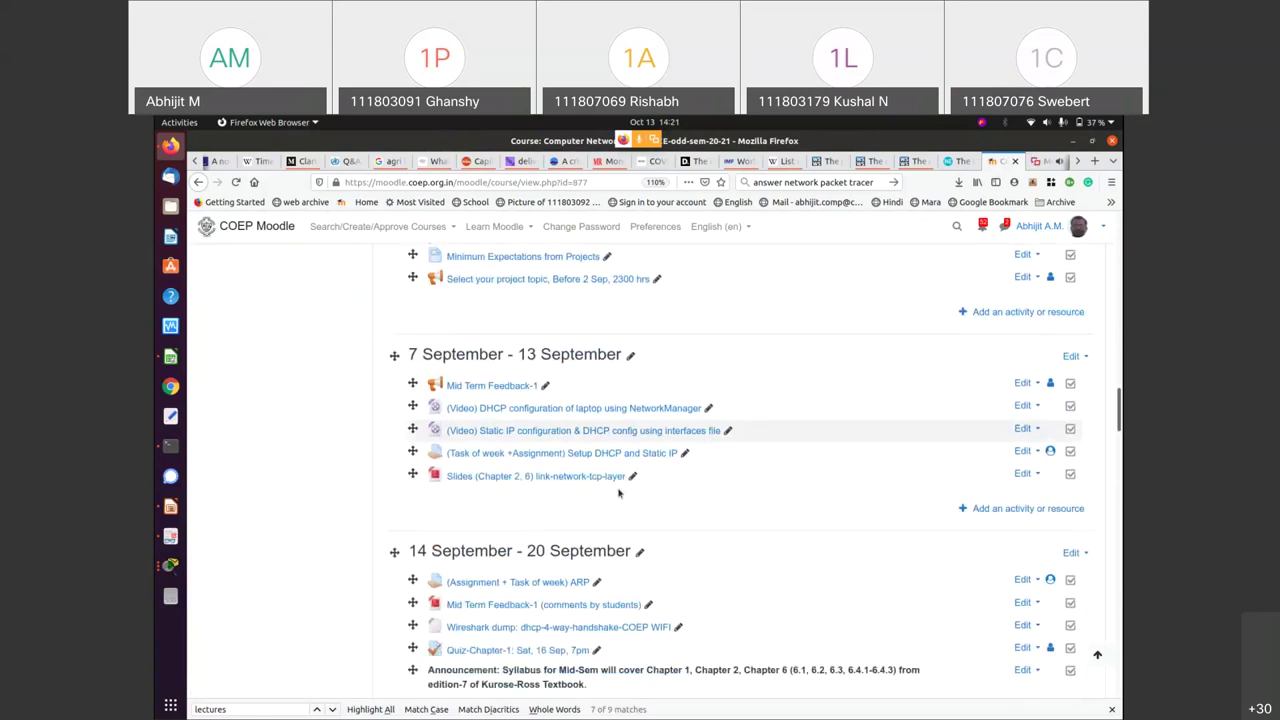
scroll(620, 492, down, 8)
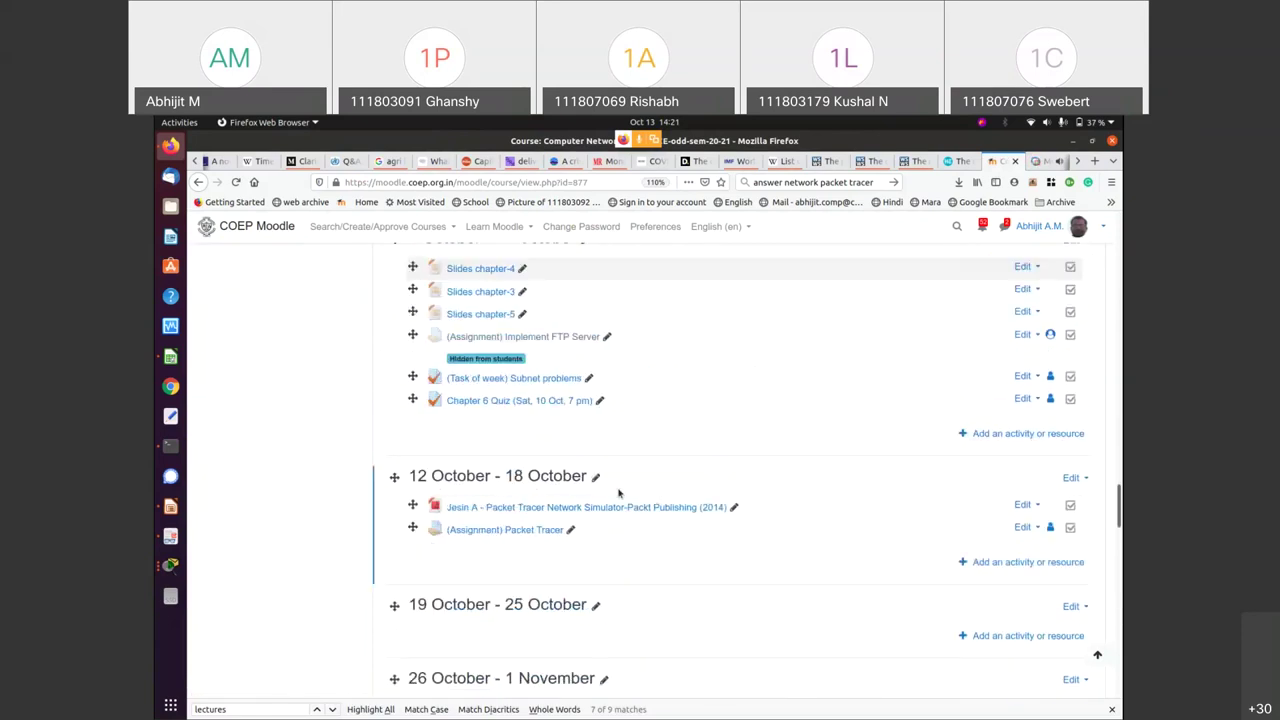
scroll(618, 492, down, 1)
click(505, 379)
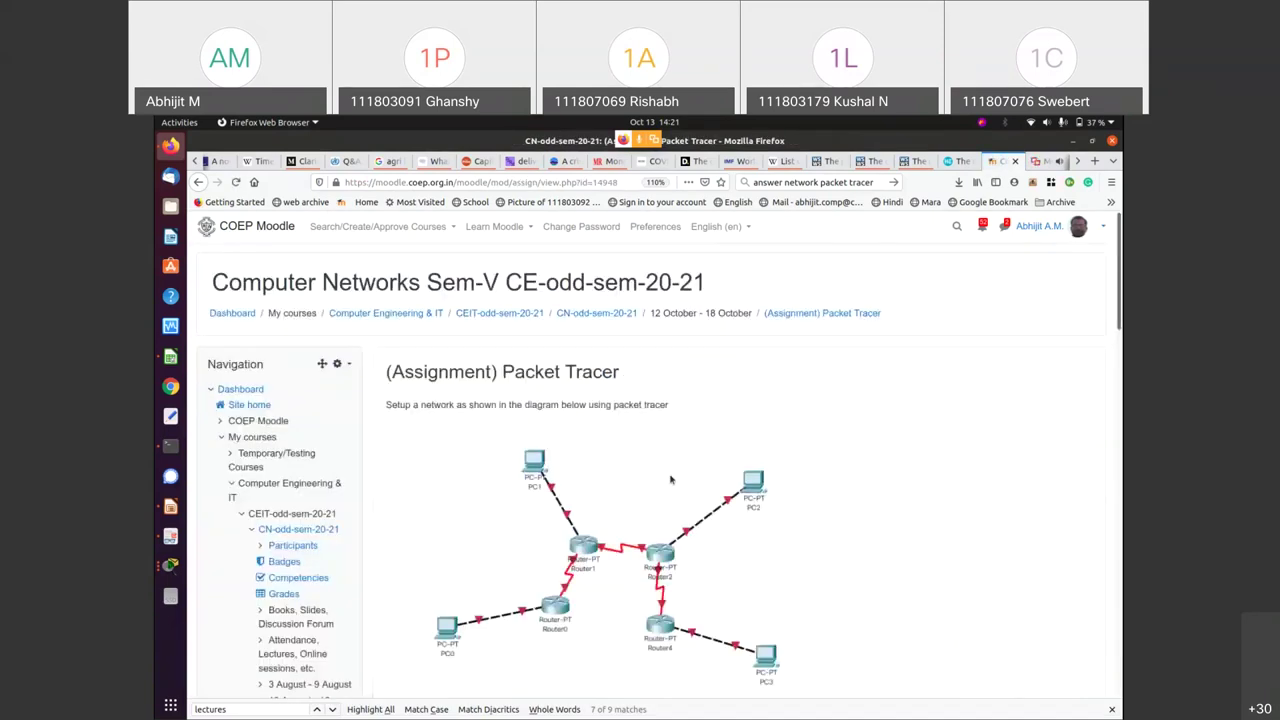
scroll(670, 480, down, 2)
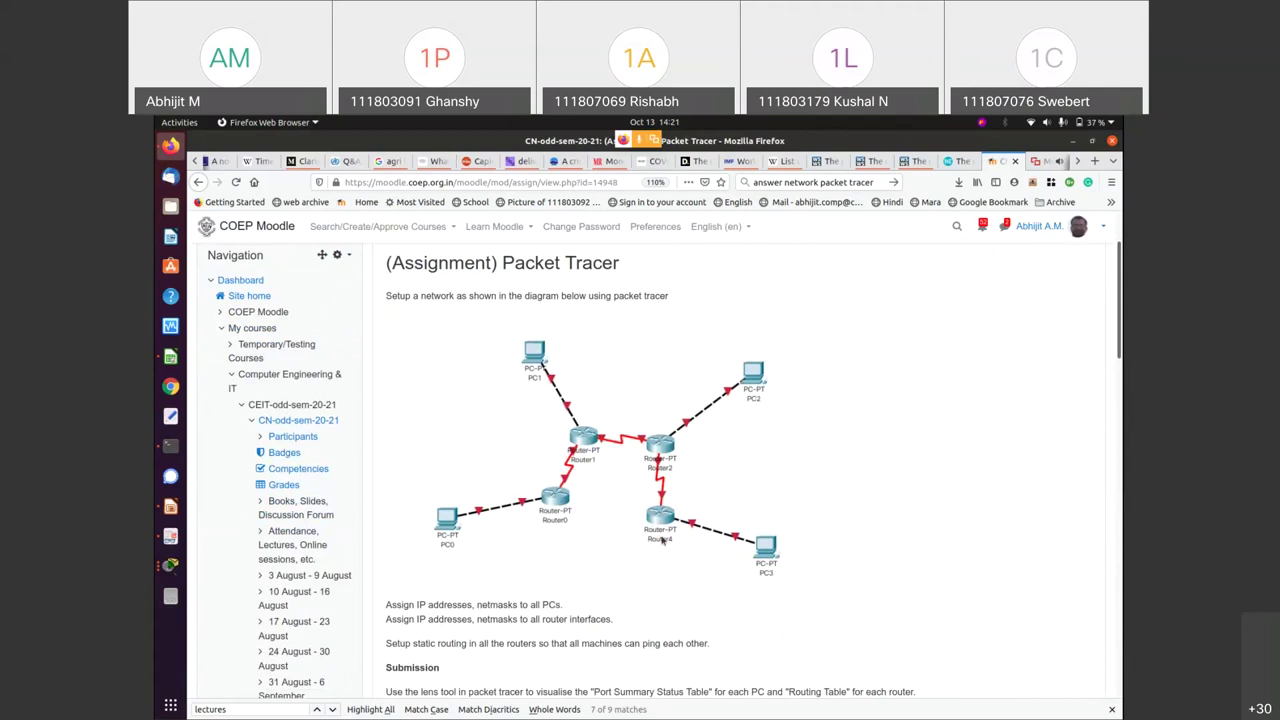
scroll(662, 540, down, 2)
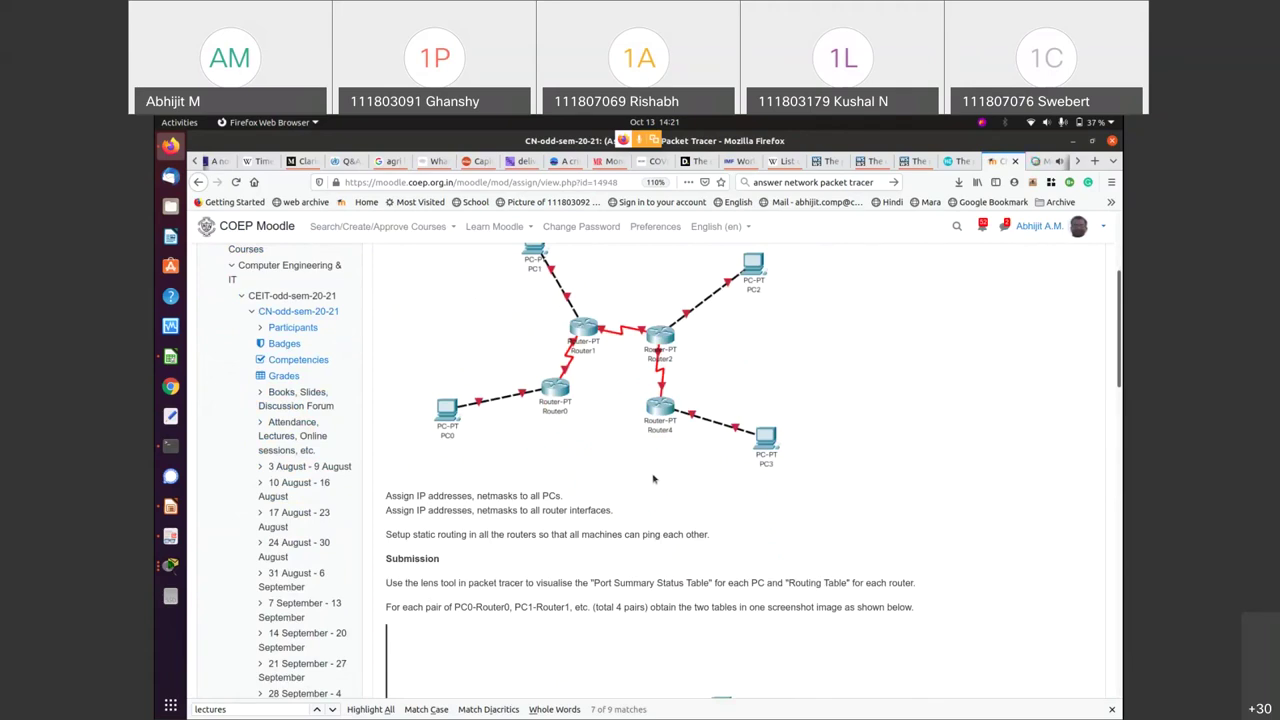
Step: Switch back to the three-router topology in Packet Tracer
key(alt+Tab)
key(alt+Tab)
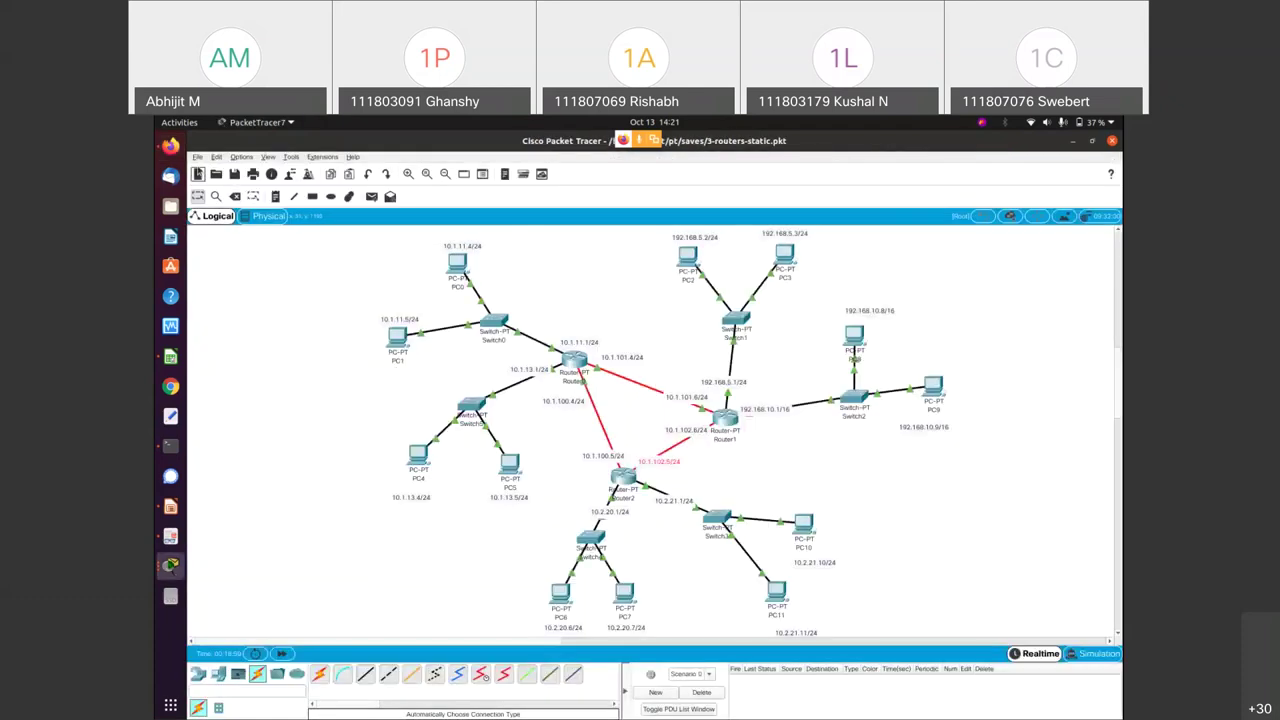
click(197, 157)
click(220, 248)
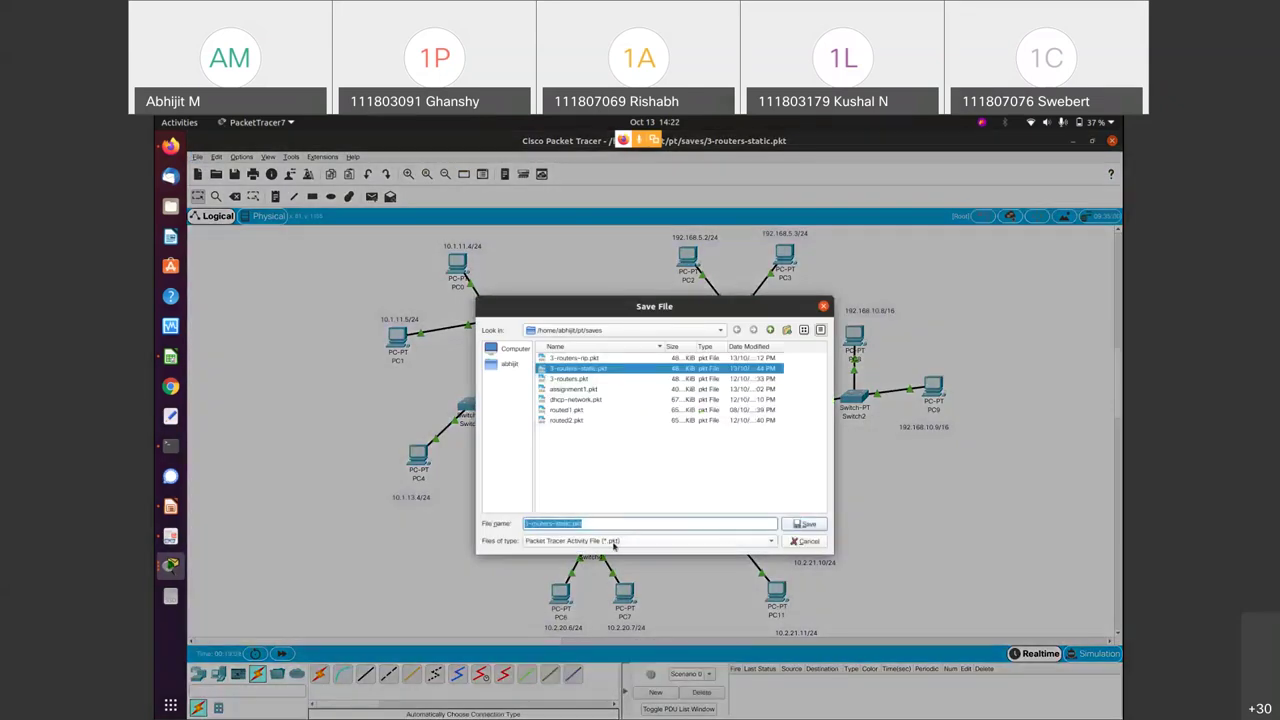
click(818, 546)
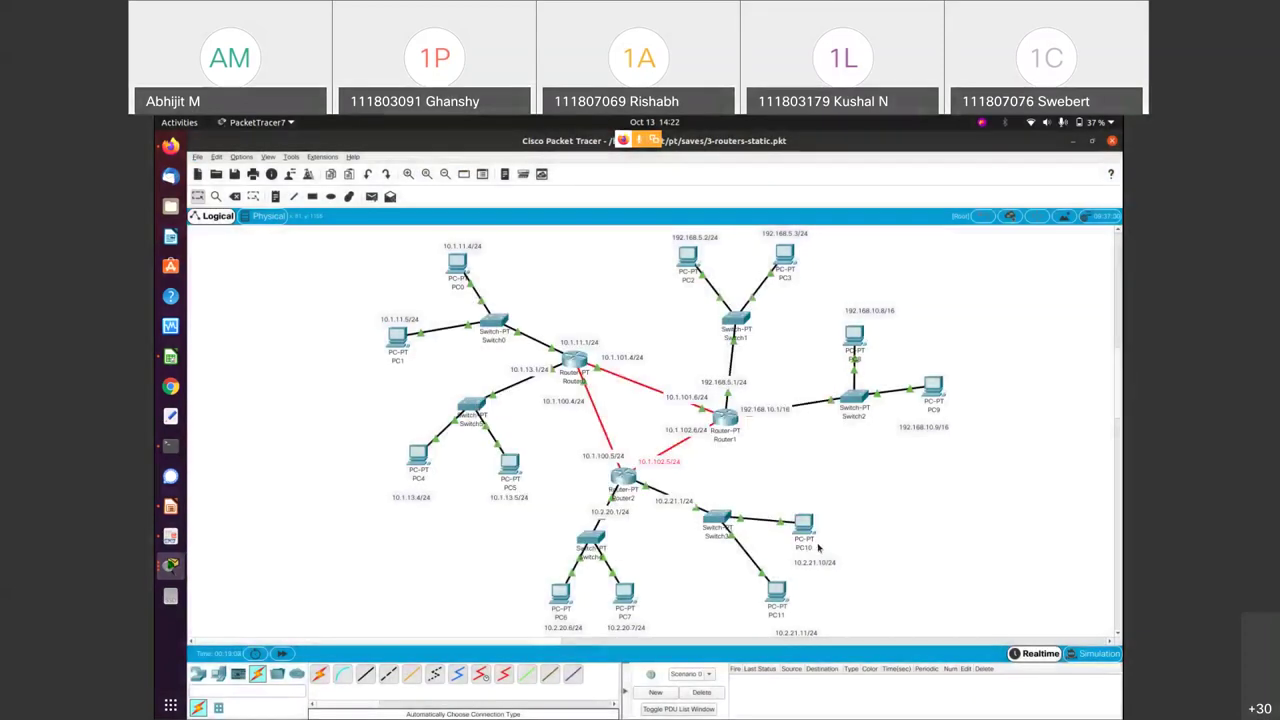
Step: Read the Submission instructions on the Moodle assignment page in Firefox and return to the topology in Packet Tracer
key(alt+Tab)
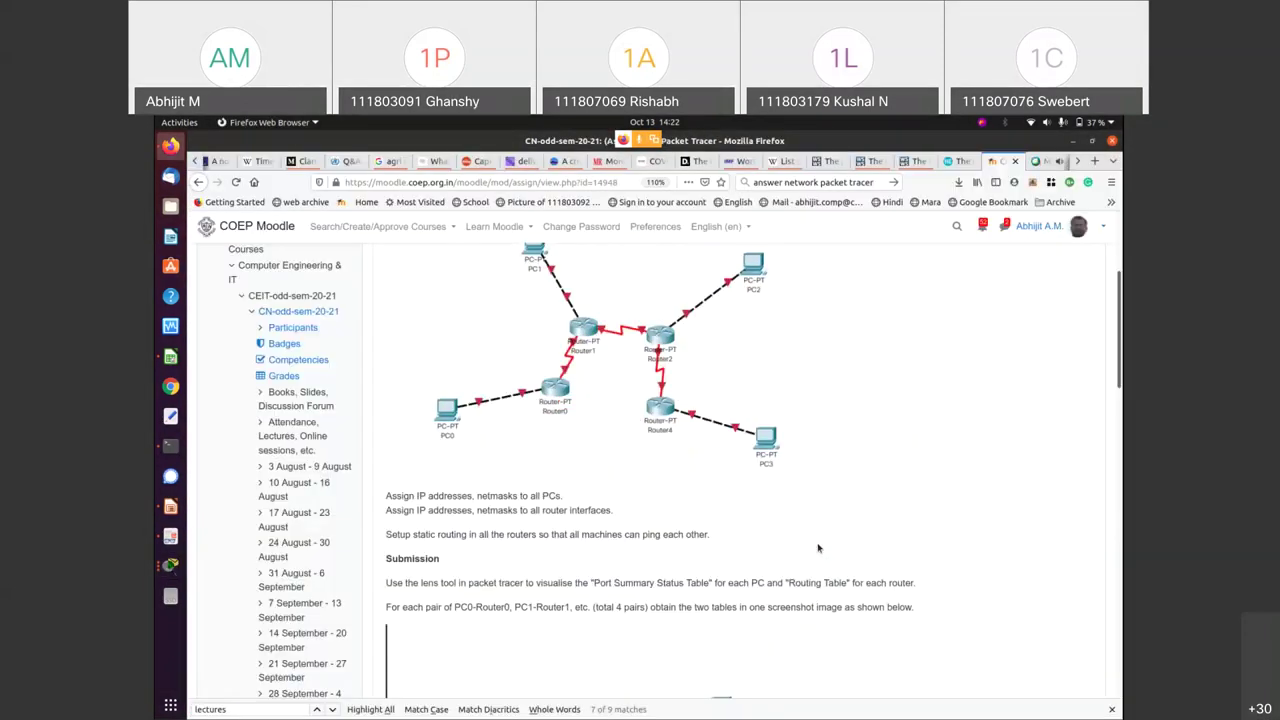
scroll(818, 548, down, 2)
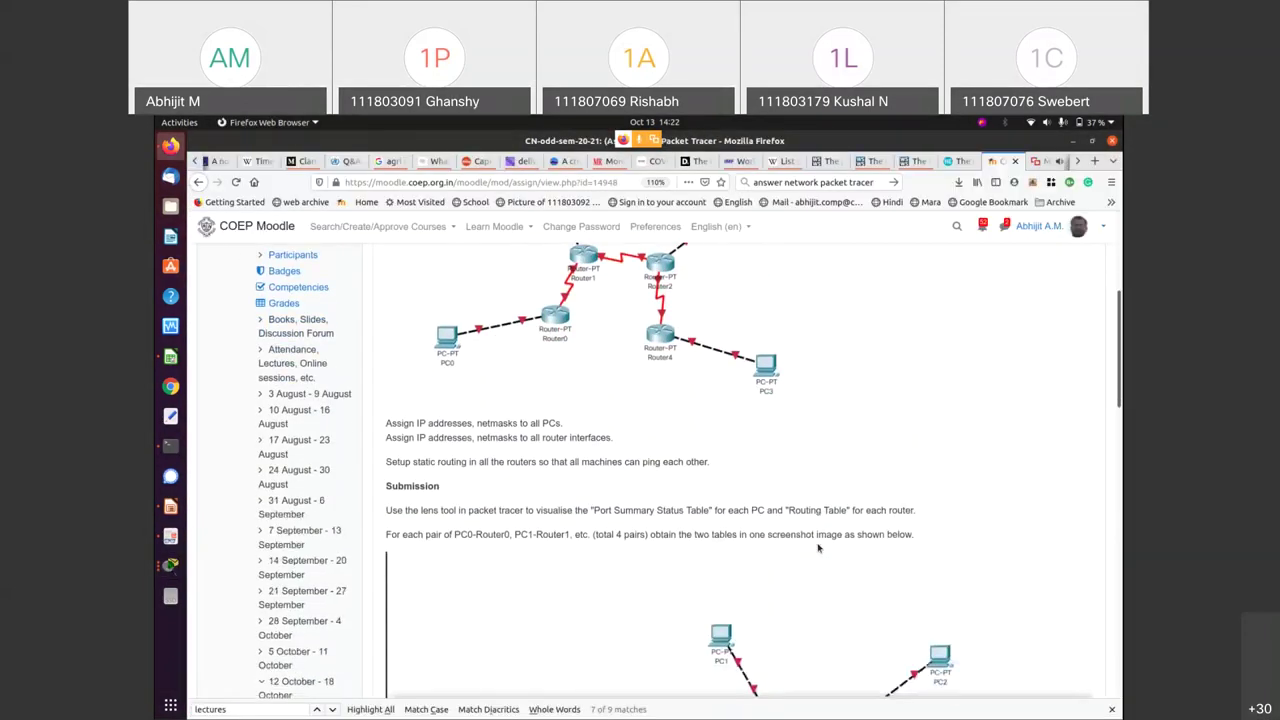
key(alt+Tab)
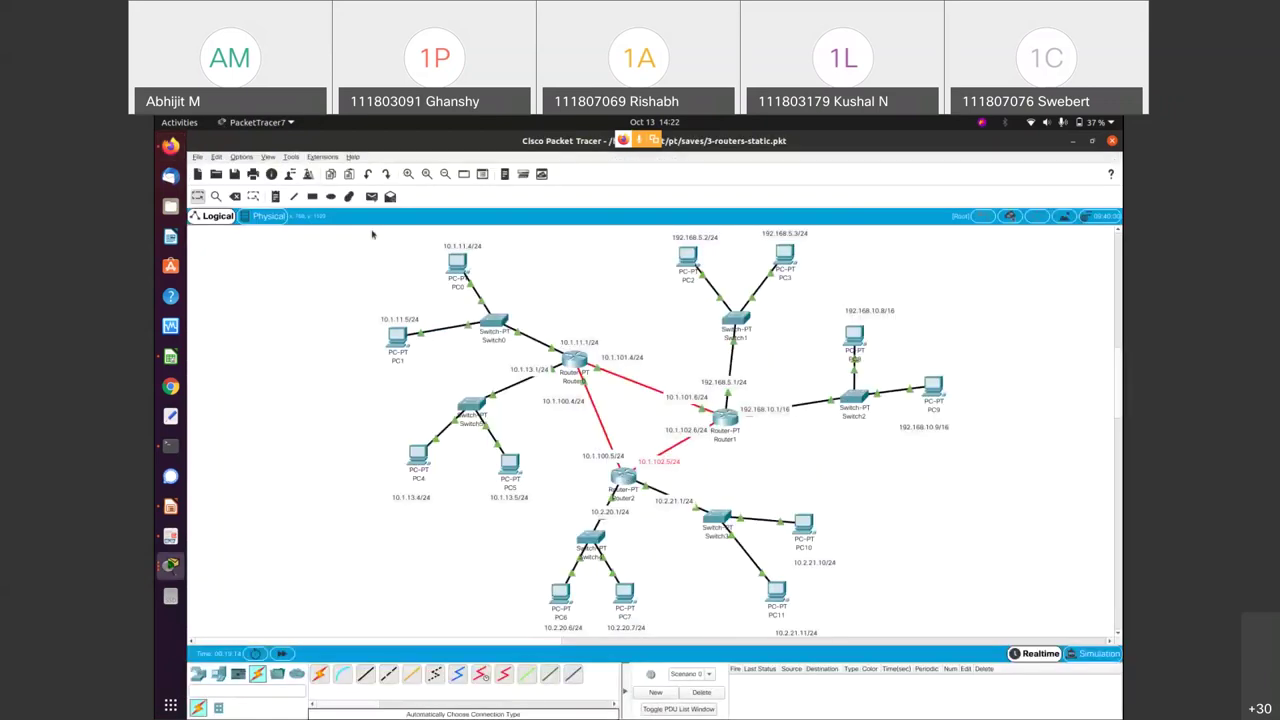
Step: Inspect Router0 to display its Routing Table and enlarge the table window upward until all its rows fit
click(217, 197)
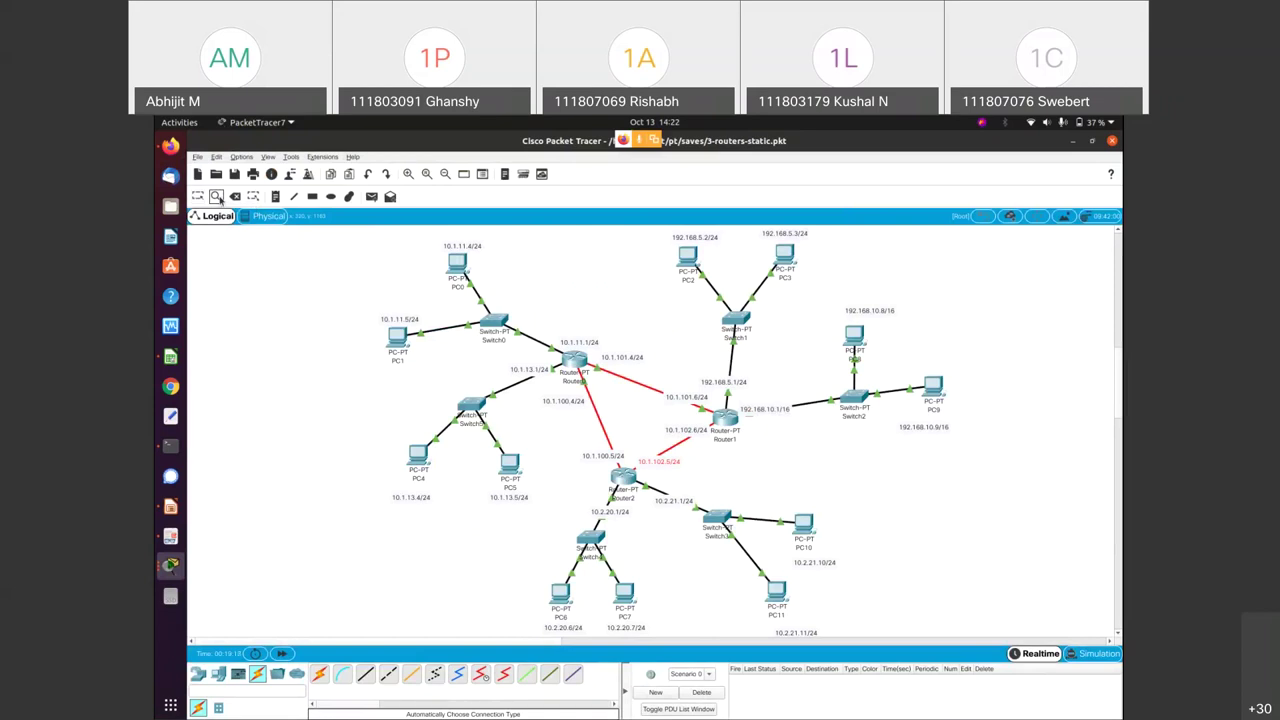
click(574, 361)
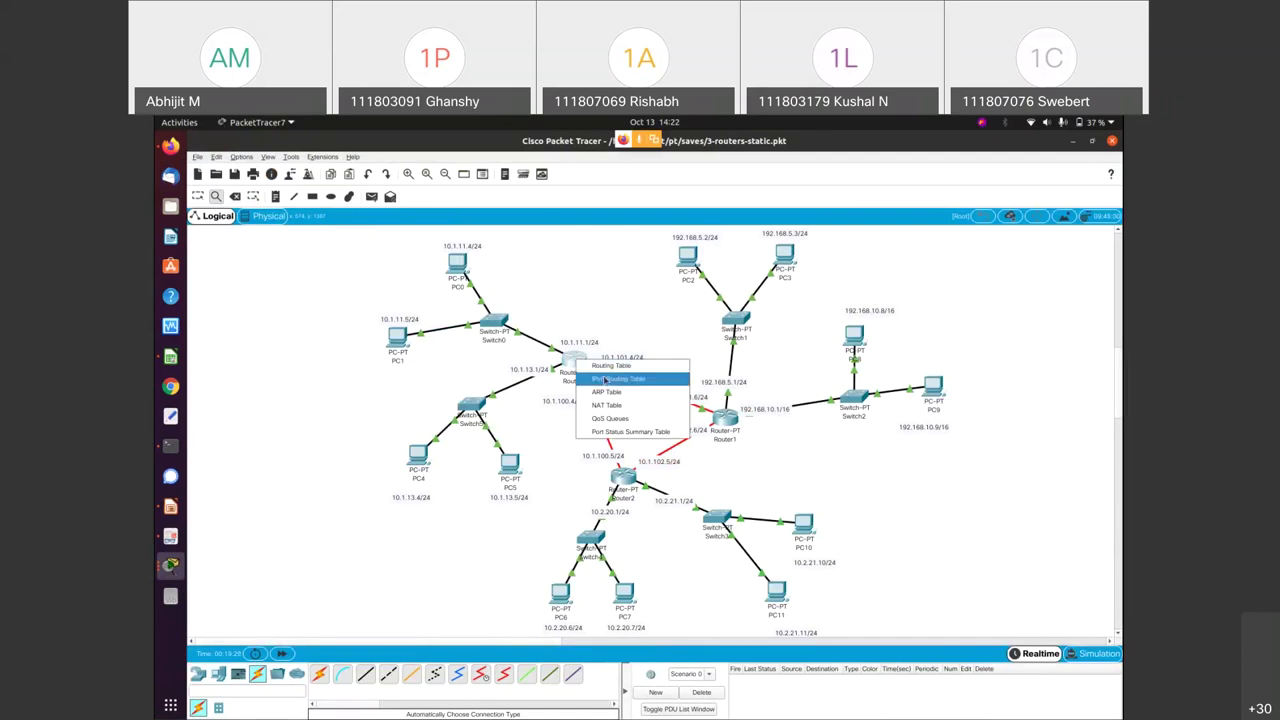
click(605, 366)
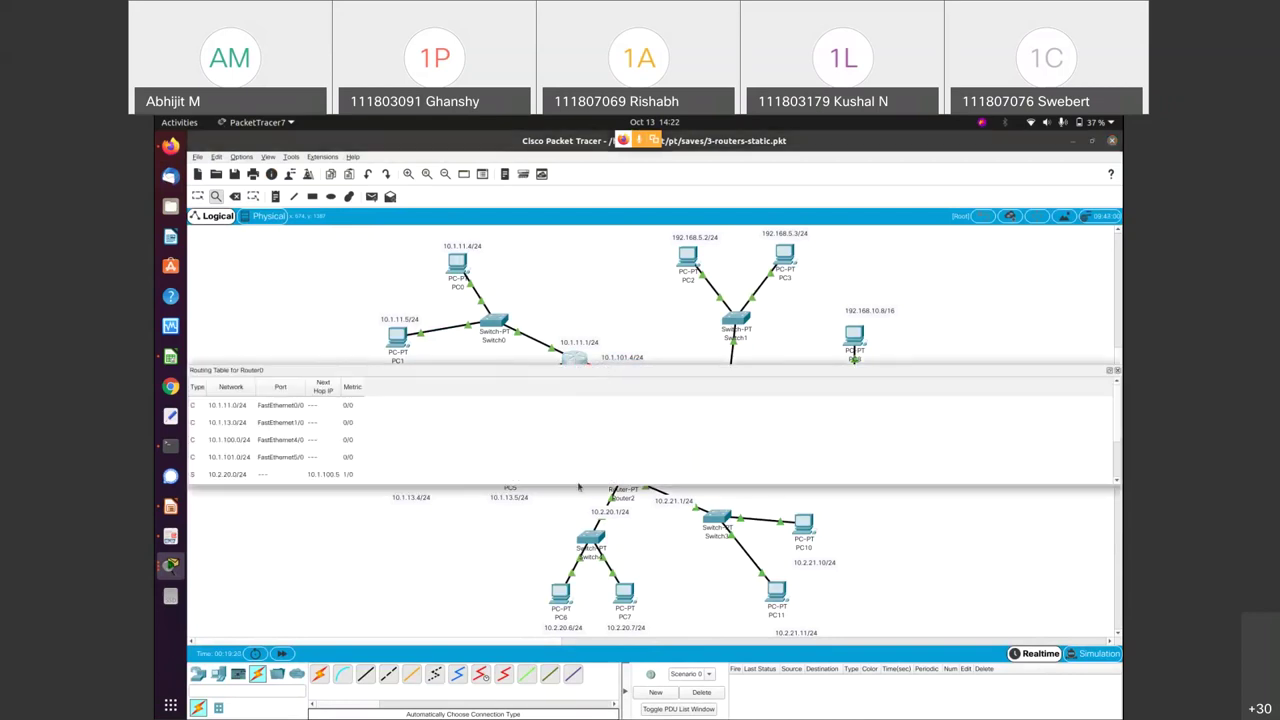
drag(612, 365, 614, 297)
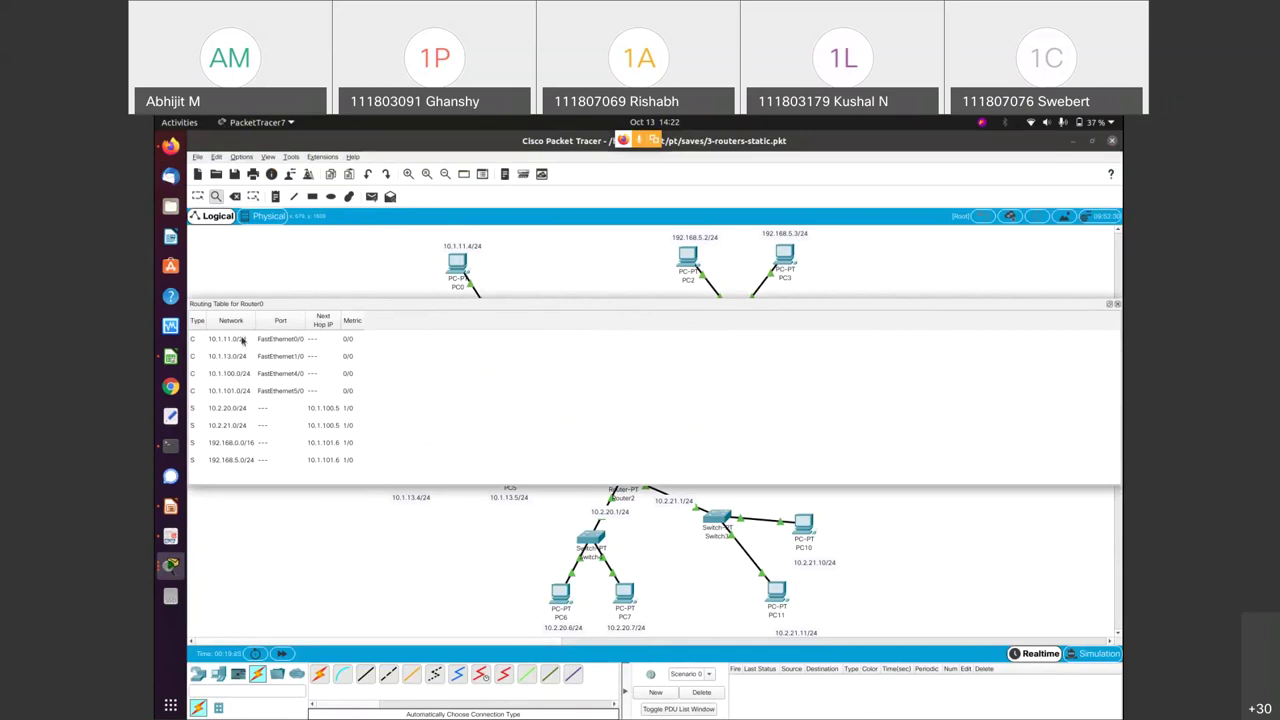
Step: Go through the connected and static routes in Router0's routing table one by one, ending on the 10.2.20.0/24 entry
click(243, 340)
click(240, 357)
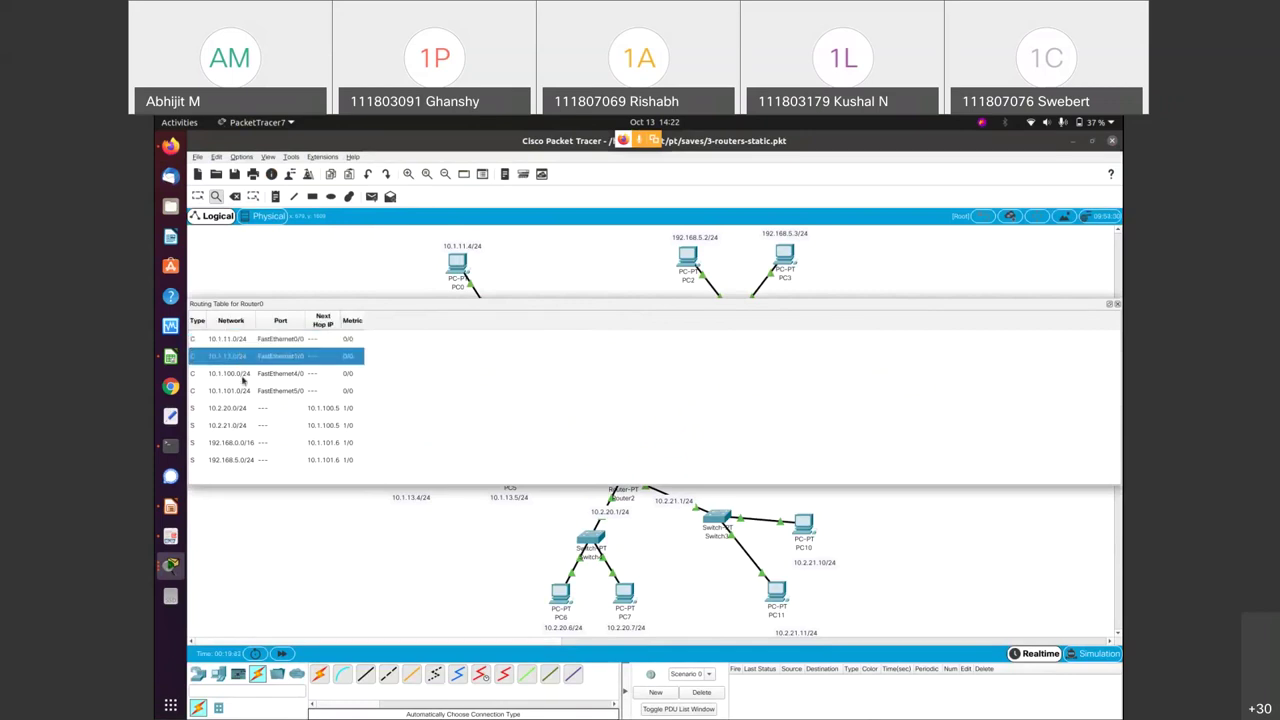
click(243, 377)
click(250, 393)
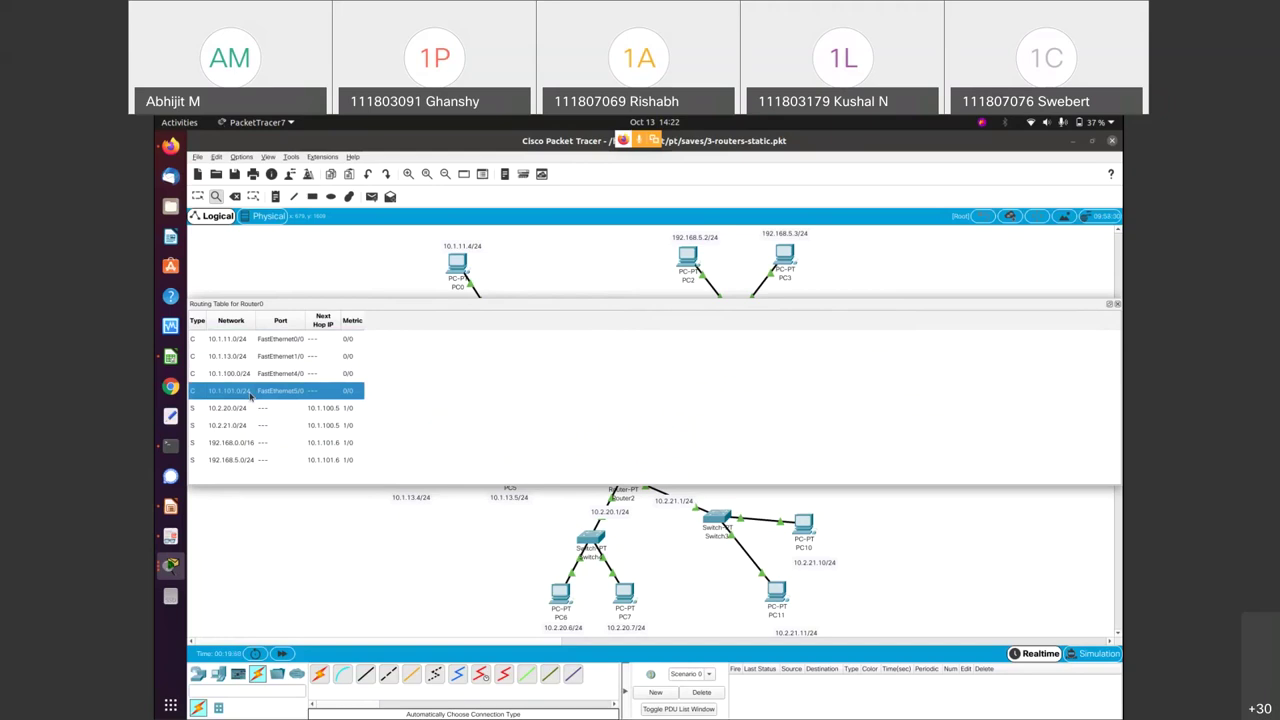
click(264, 410)
click(265, 427)
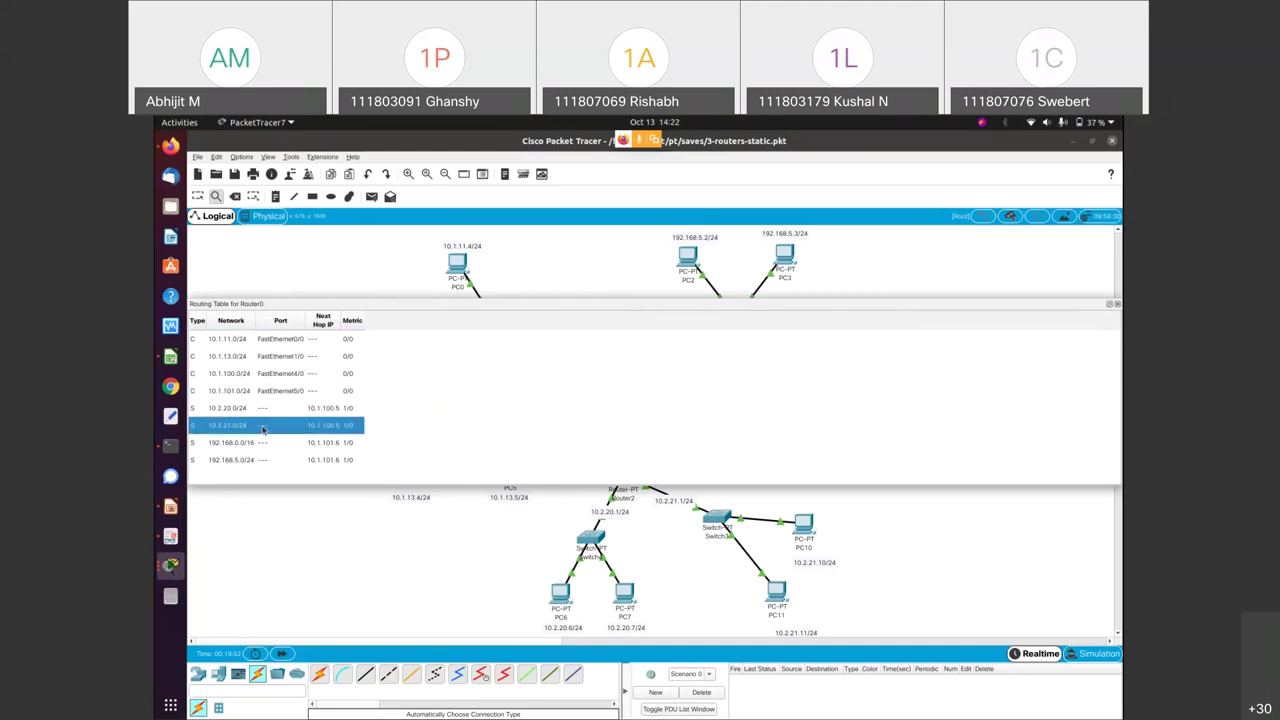
click(257, 445)
click(252, 461)
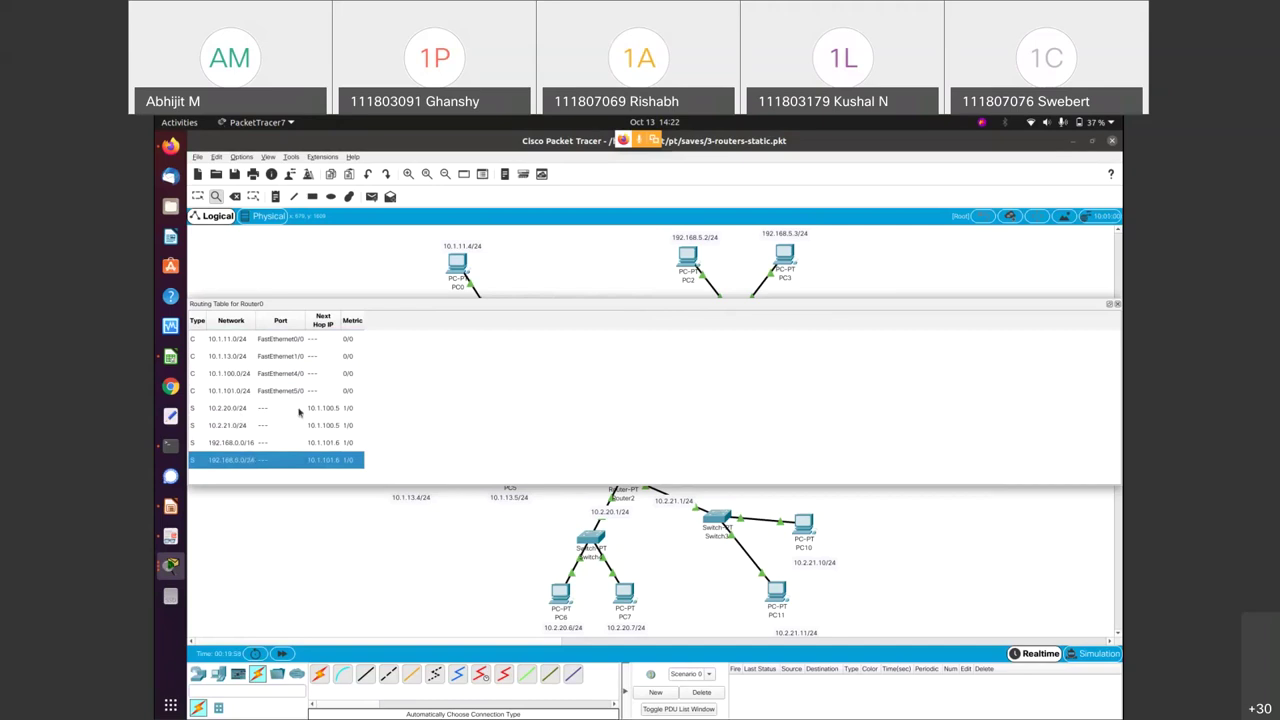
click(241, 410)
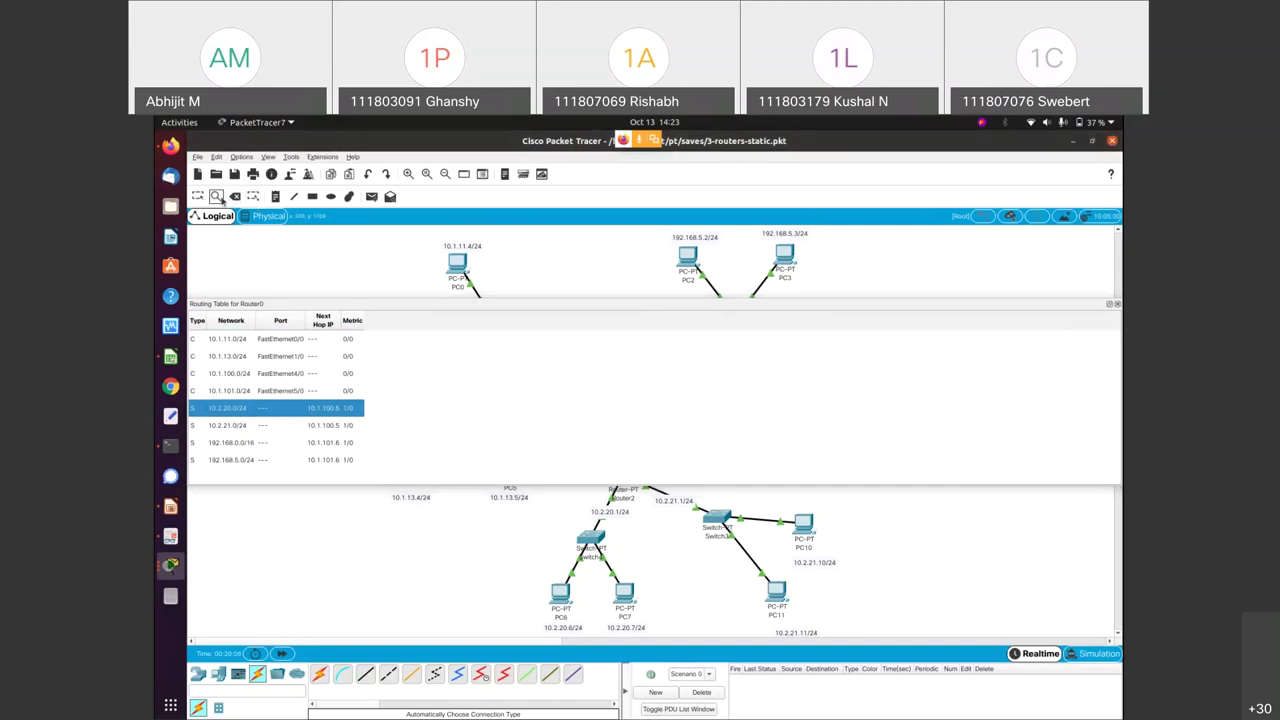
Step: Inspect PC0 to display its Port Status Summary Table and place it directly below Router0's routing table
click(216, 196)
click(457, 264)
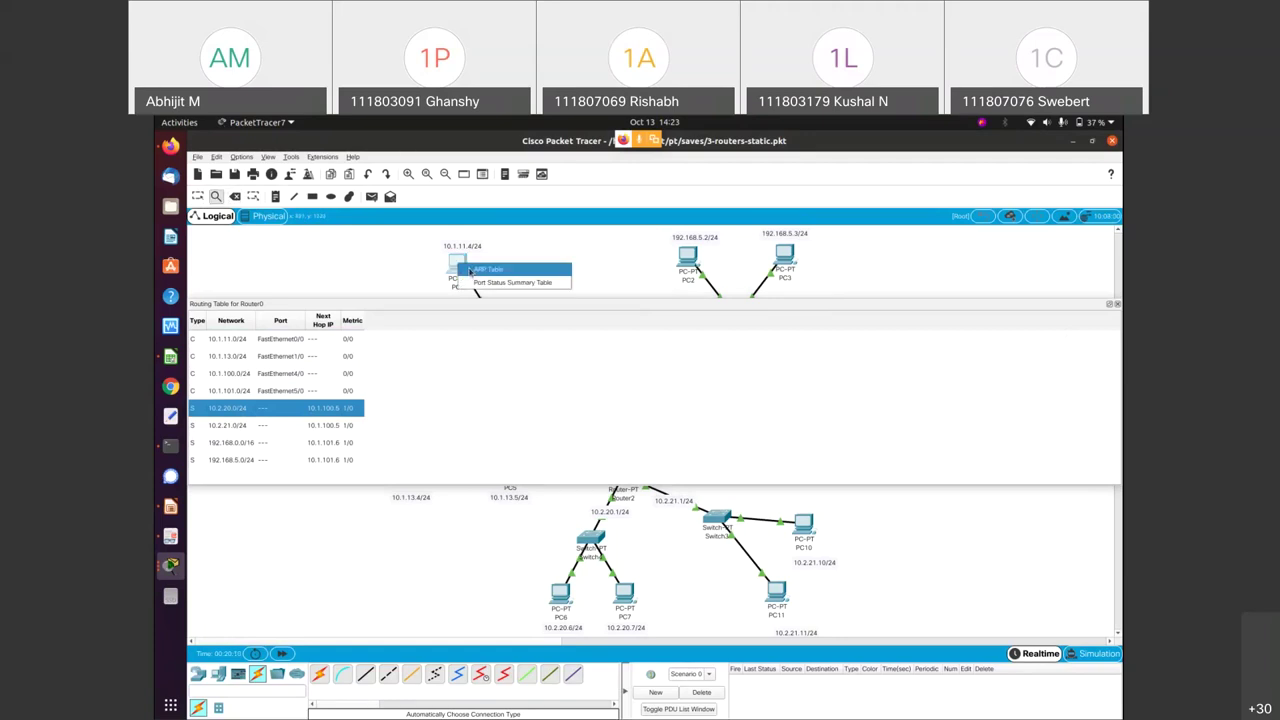
click(481, 283)
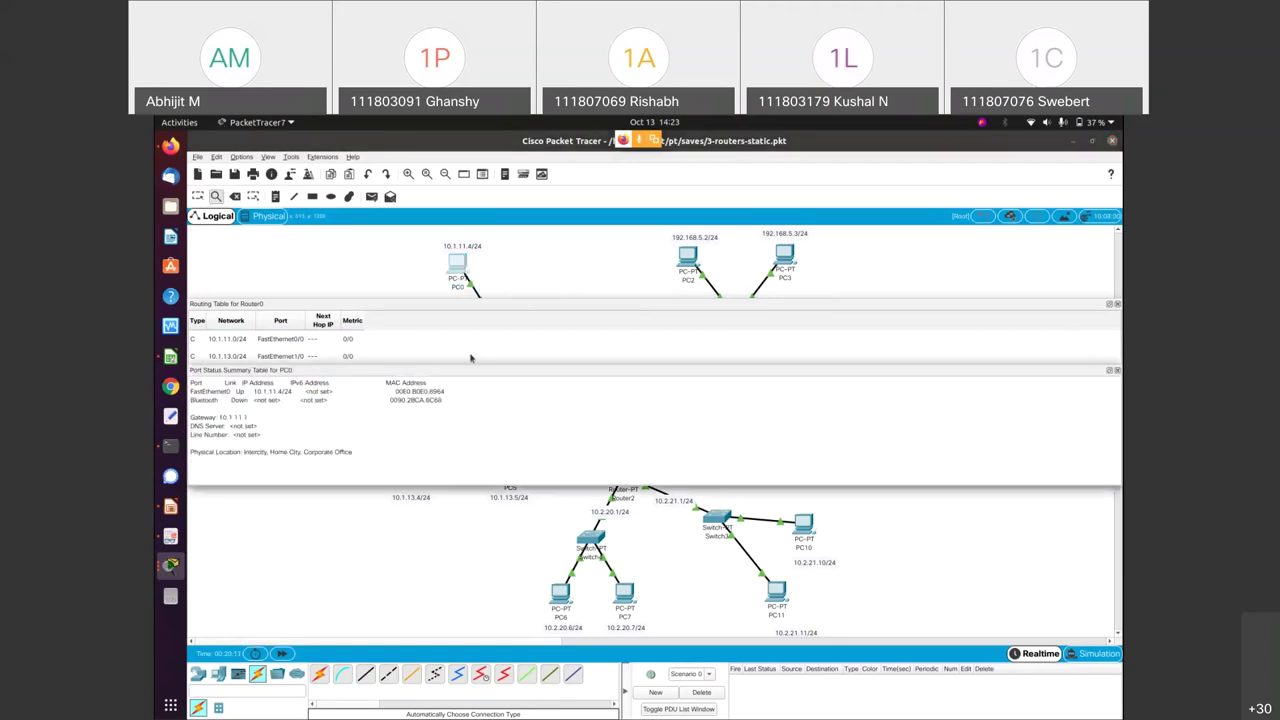
drag(466, 375, 449, 500)
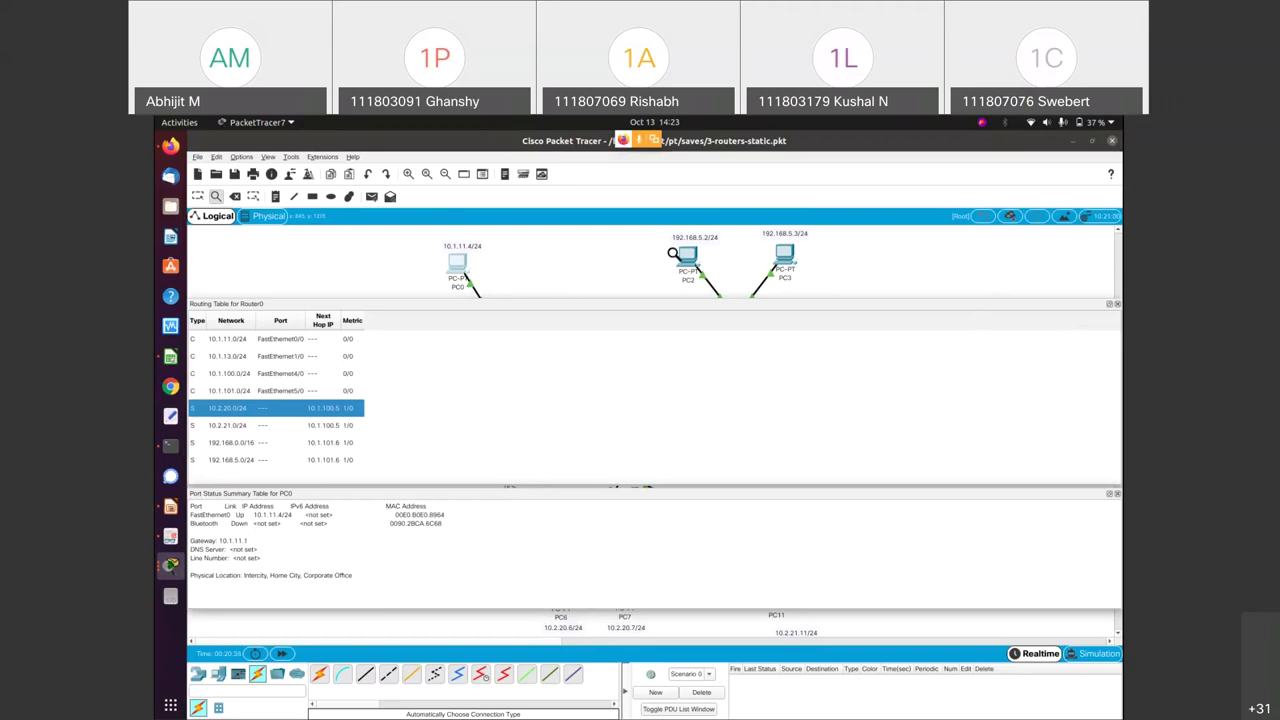
Step: Return to the assignment page in Firefox, switch to the Webex meeting and check its participant list and chat
key(alt+Tab)
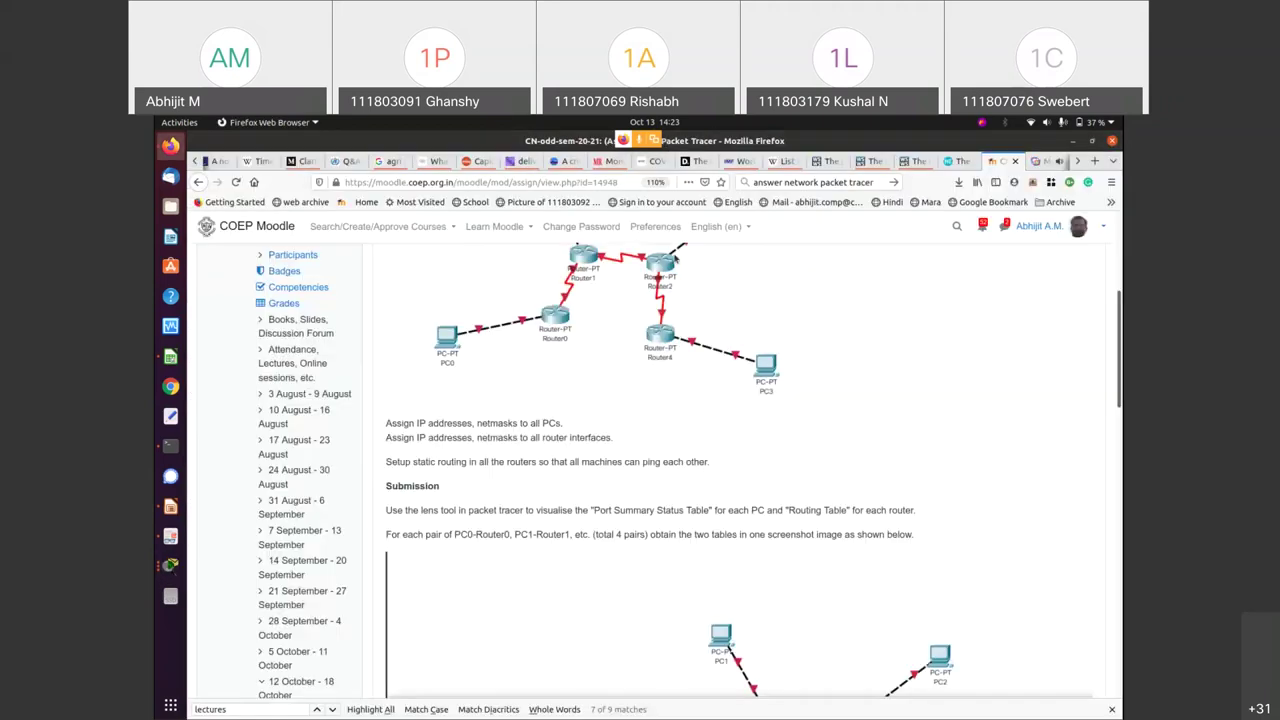
click(1042, 163)
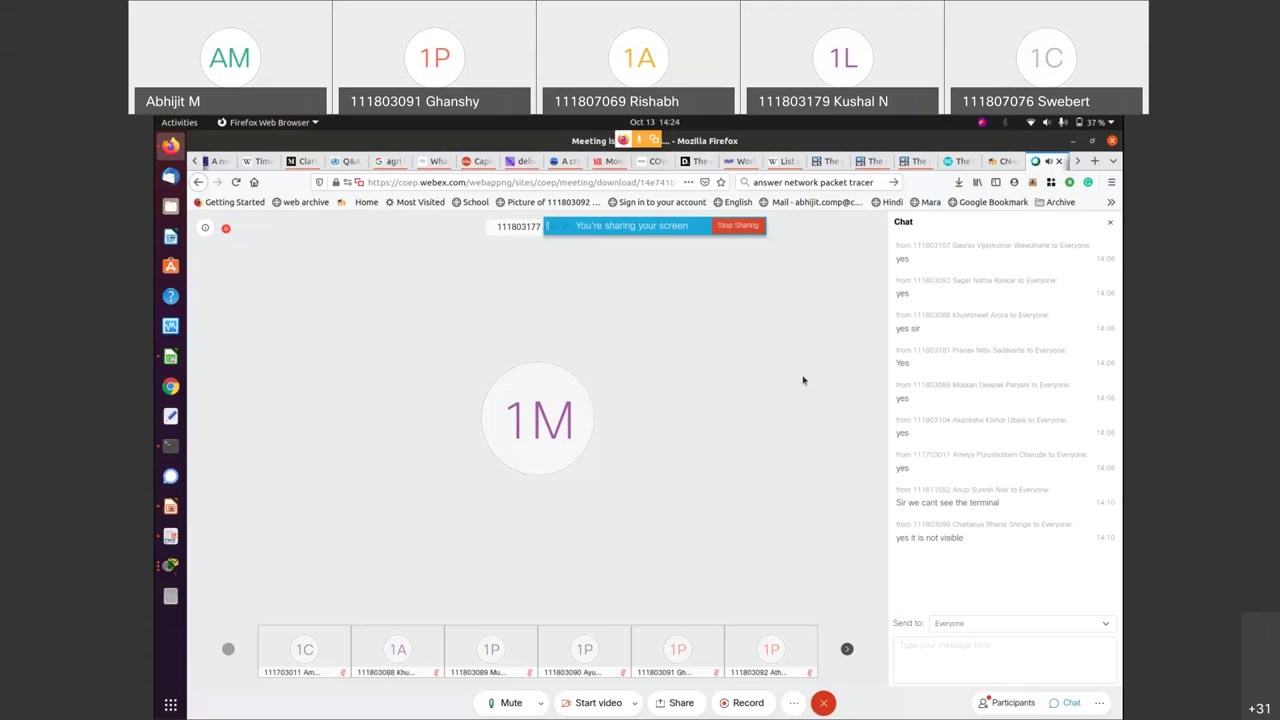
click(1012, 703)
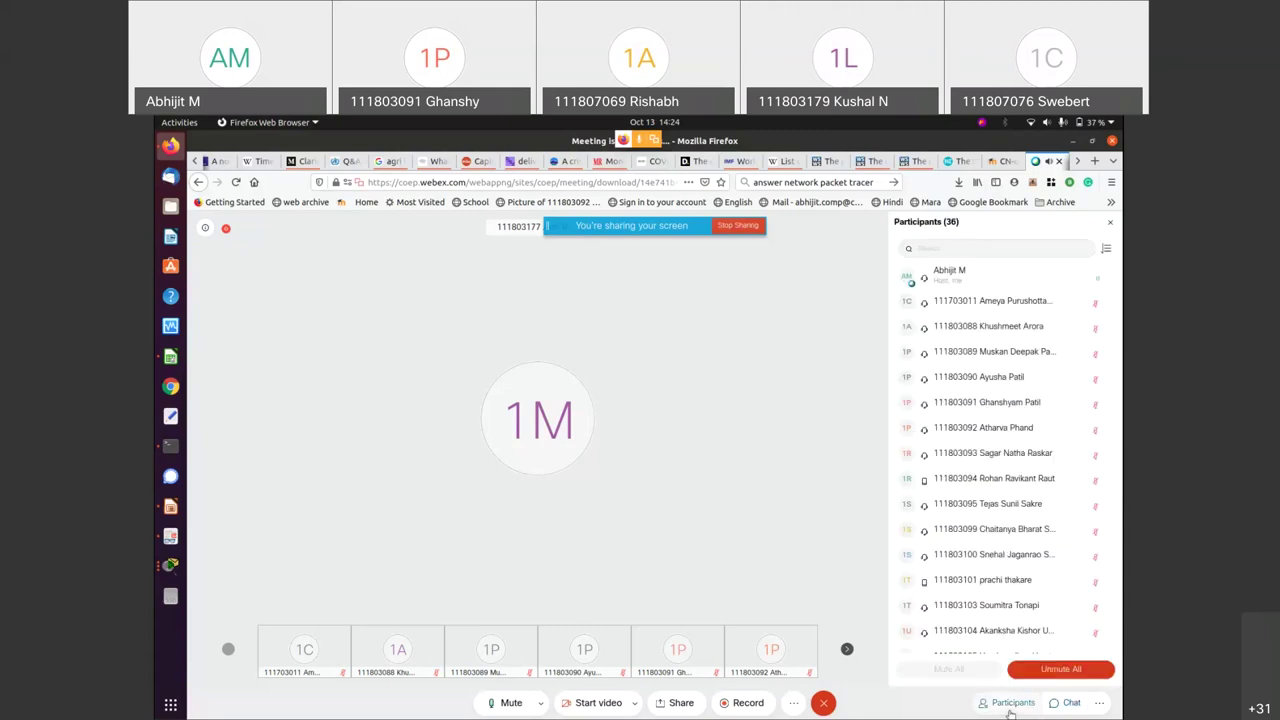
click(1068, 703)
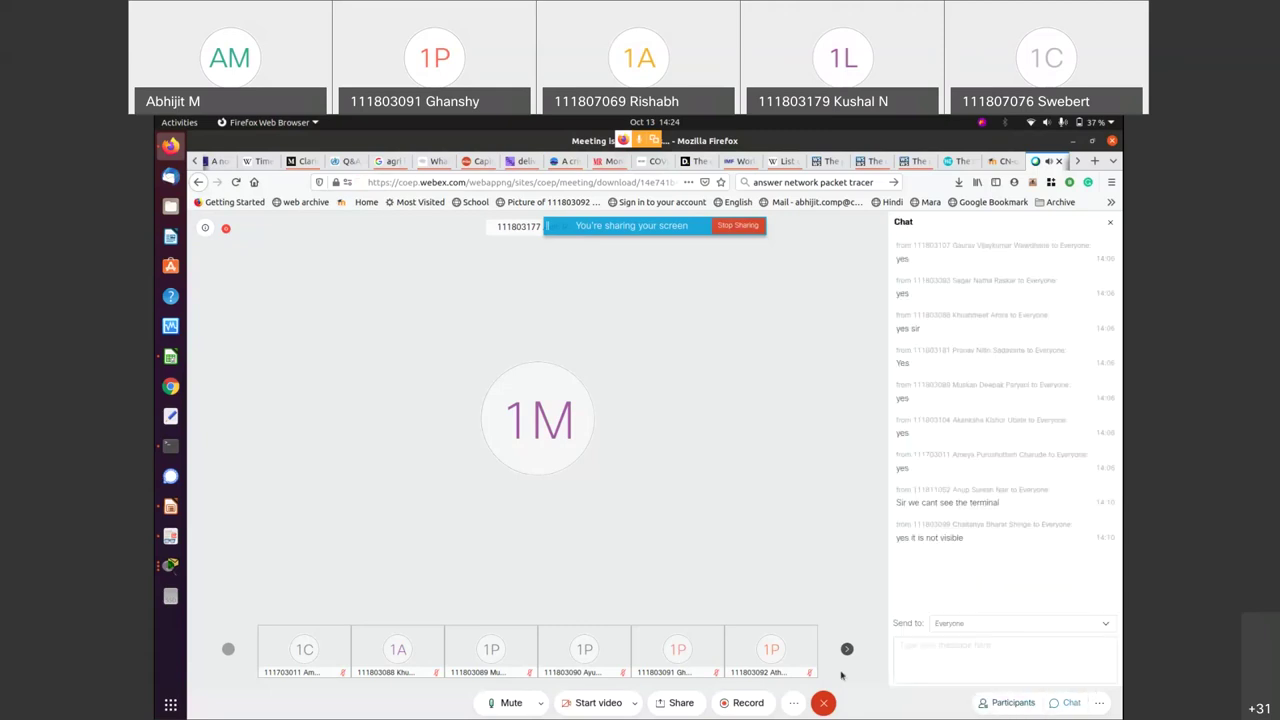
Step: Open the recorder controls of the Webex meeting
click(738, 702)
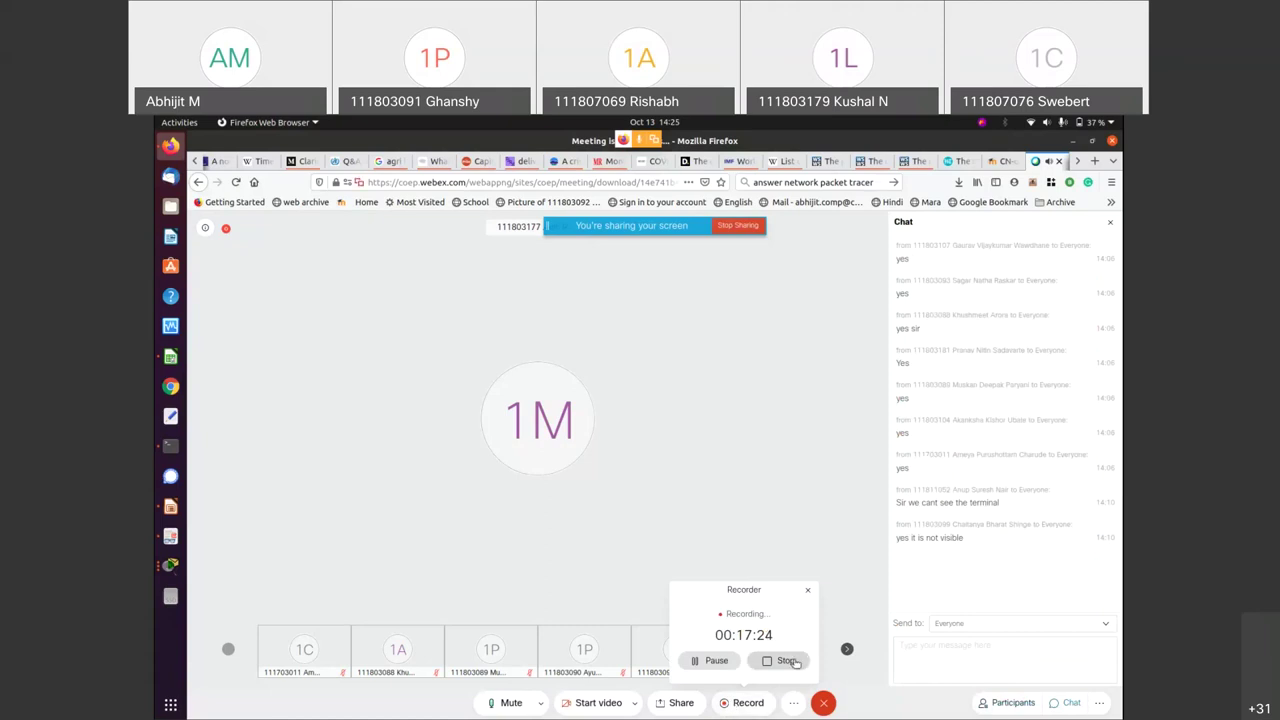